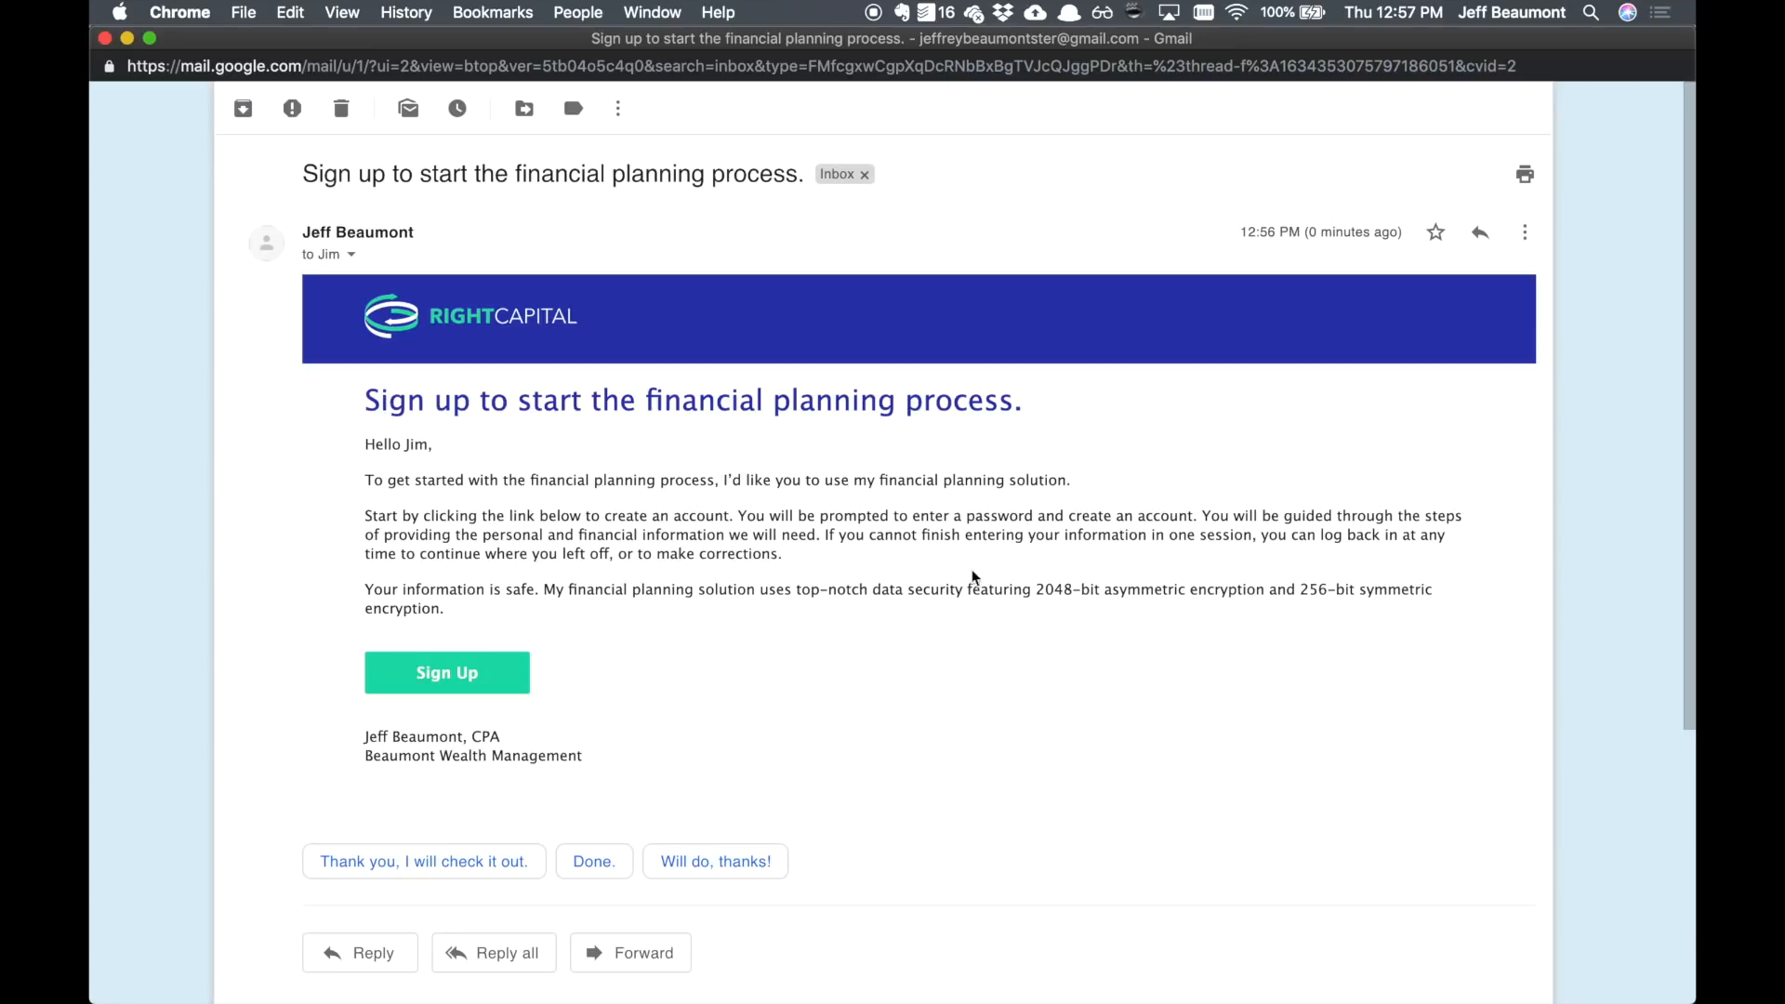
# Step: Follow the email's Sign Up link, enter an account password and create the account, declining to save it in LastPass
pyautogui.click(490, 688)
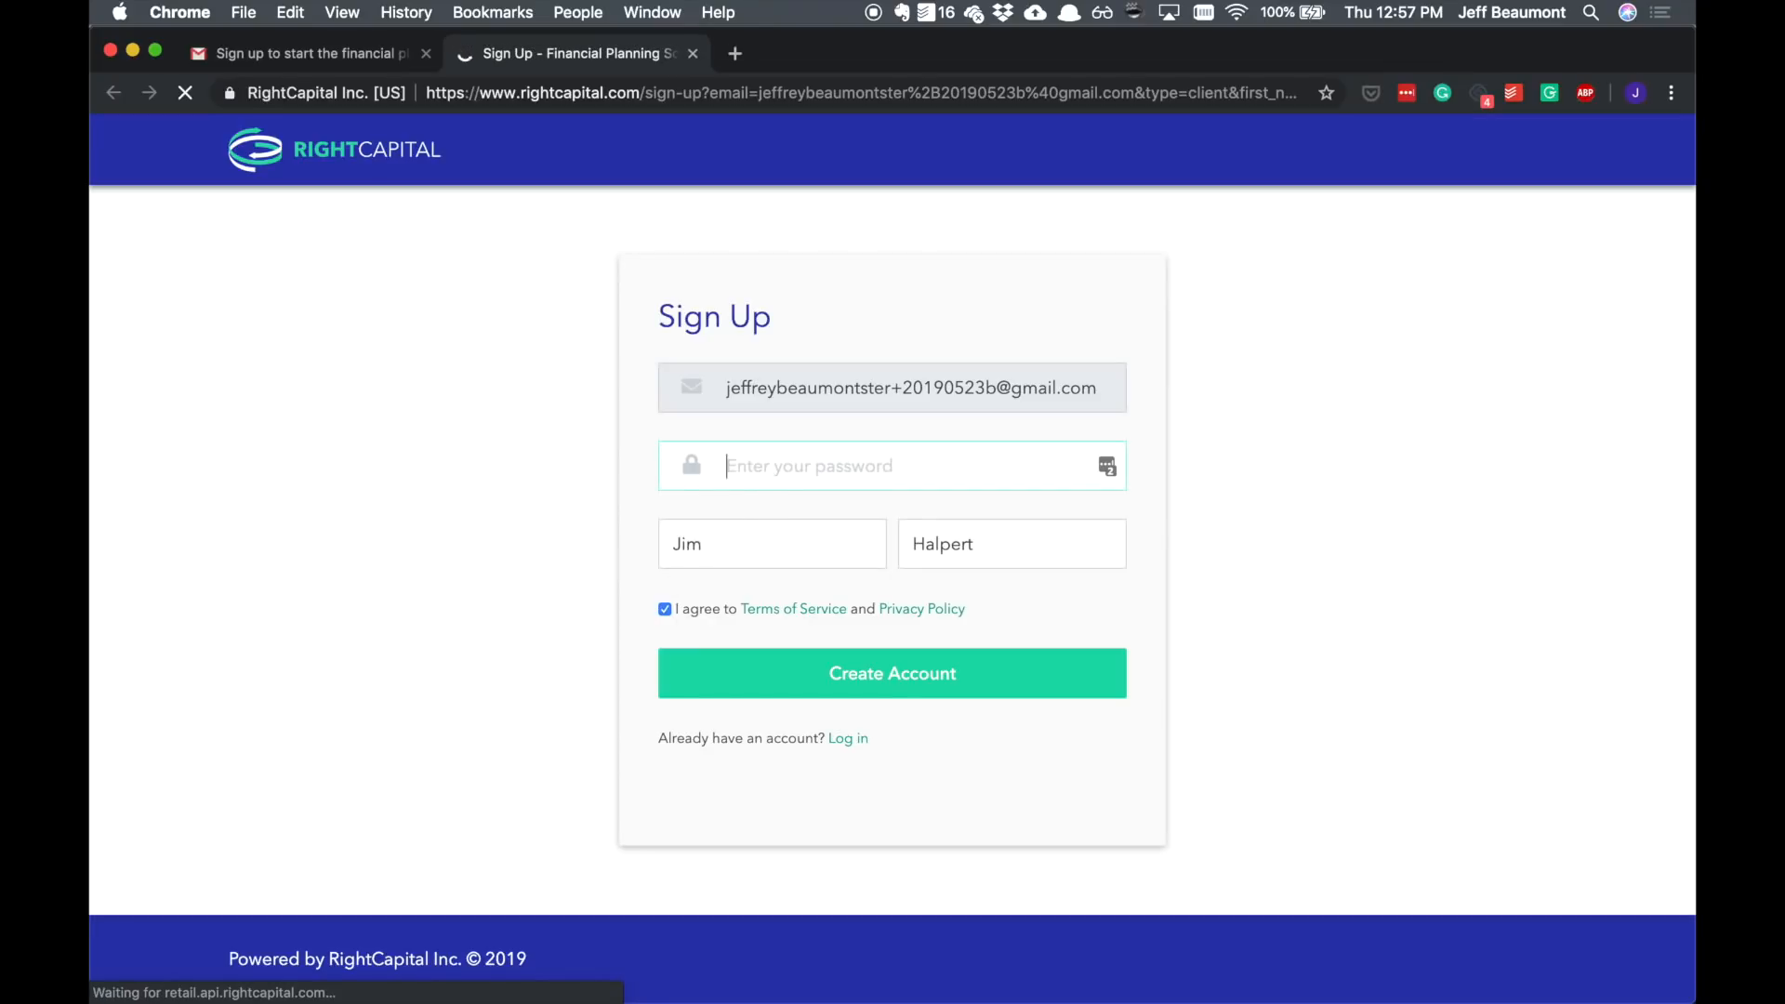
pyautogui.write('•••••••••••••••')
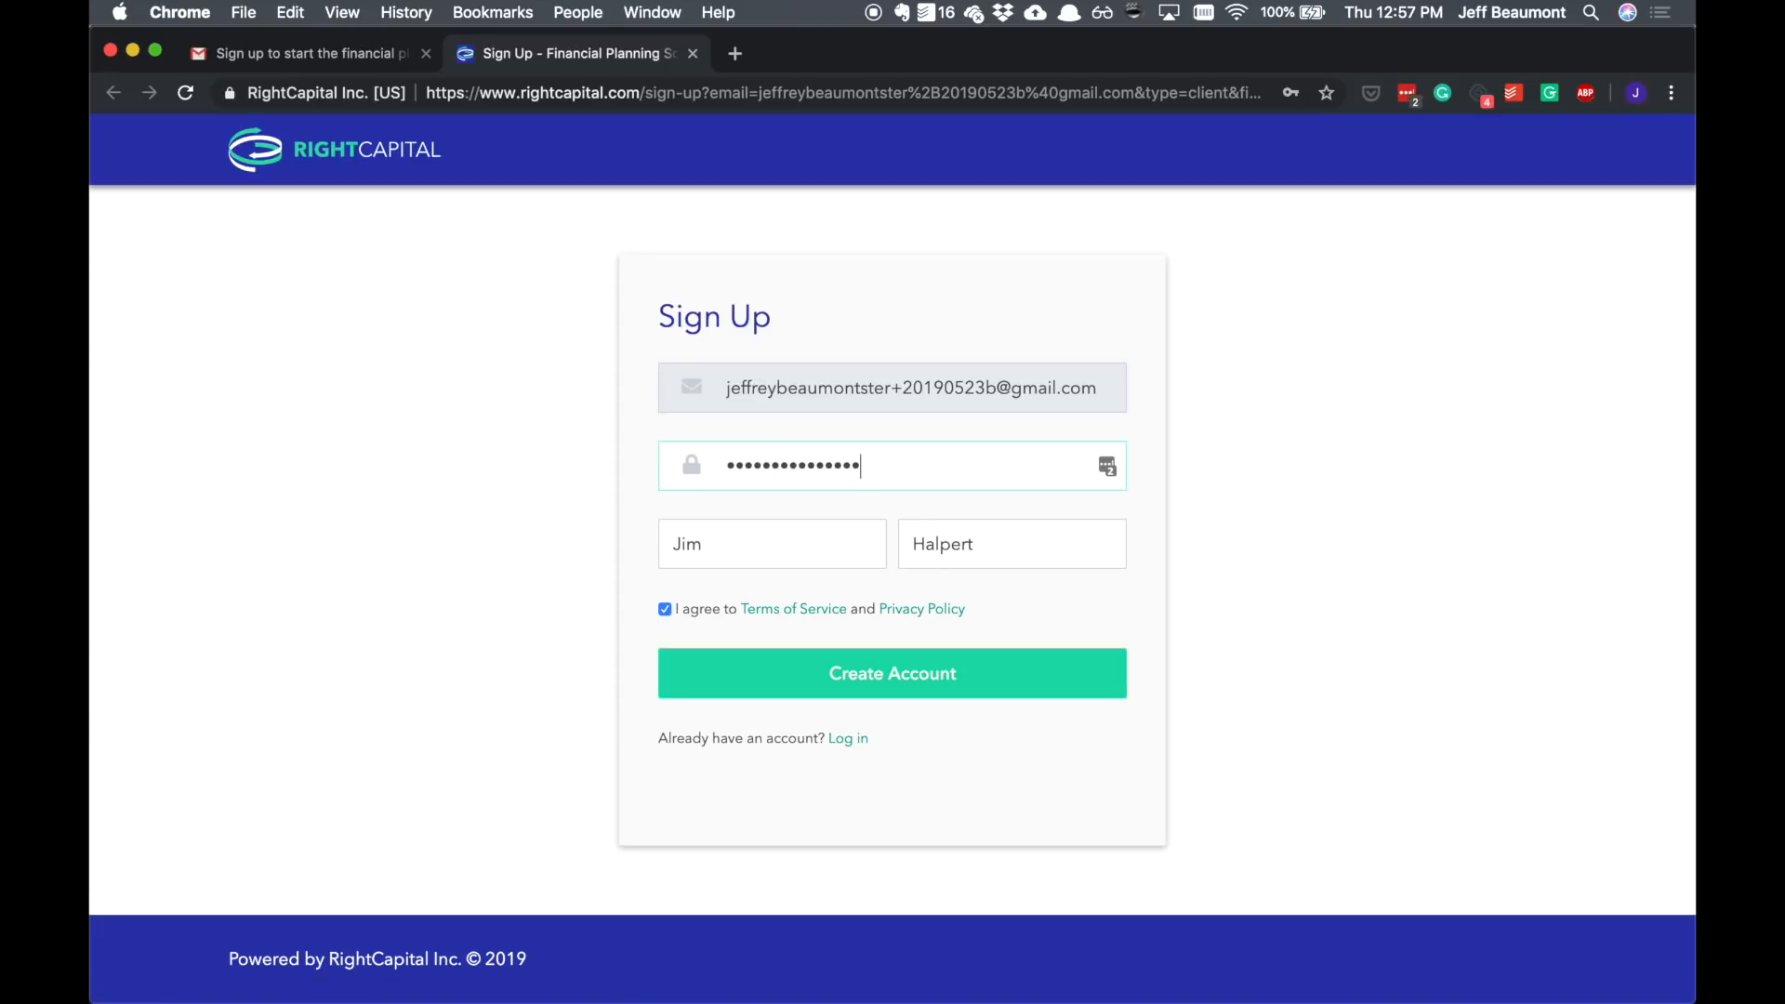
pyautogui.click(830, 693)
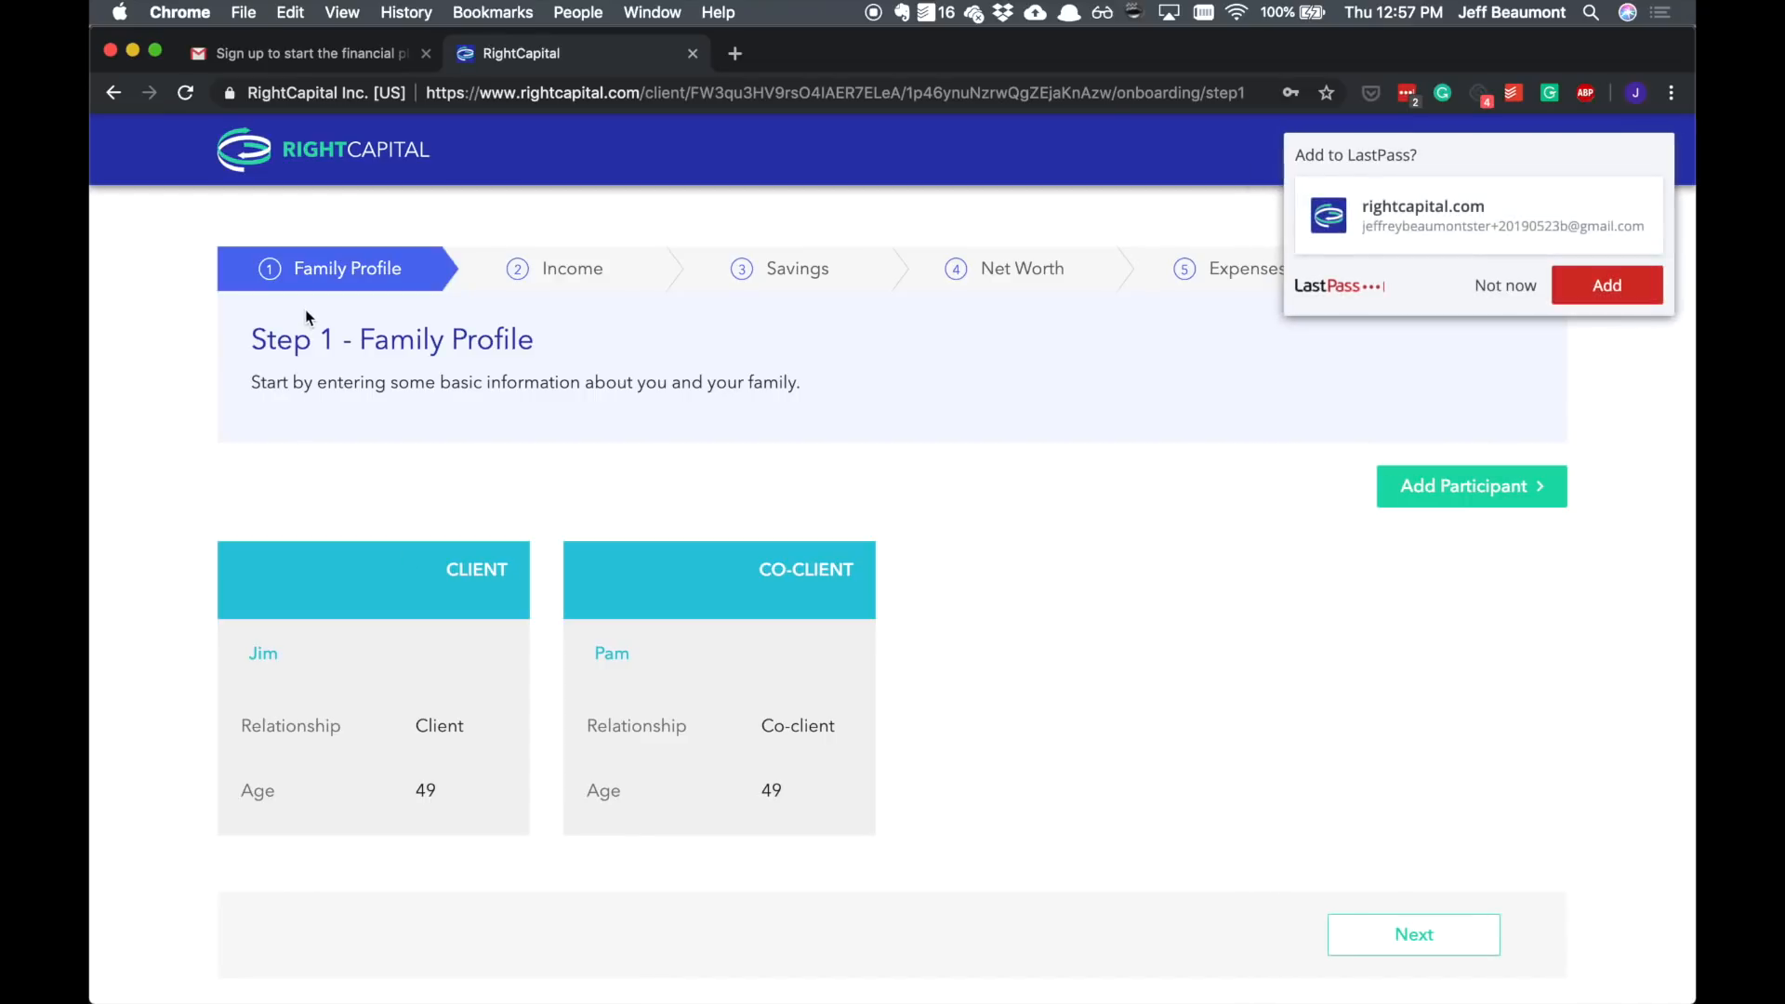
pyautogui.click(1506, 286)
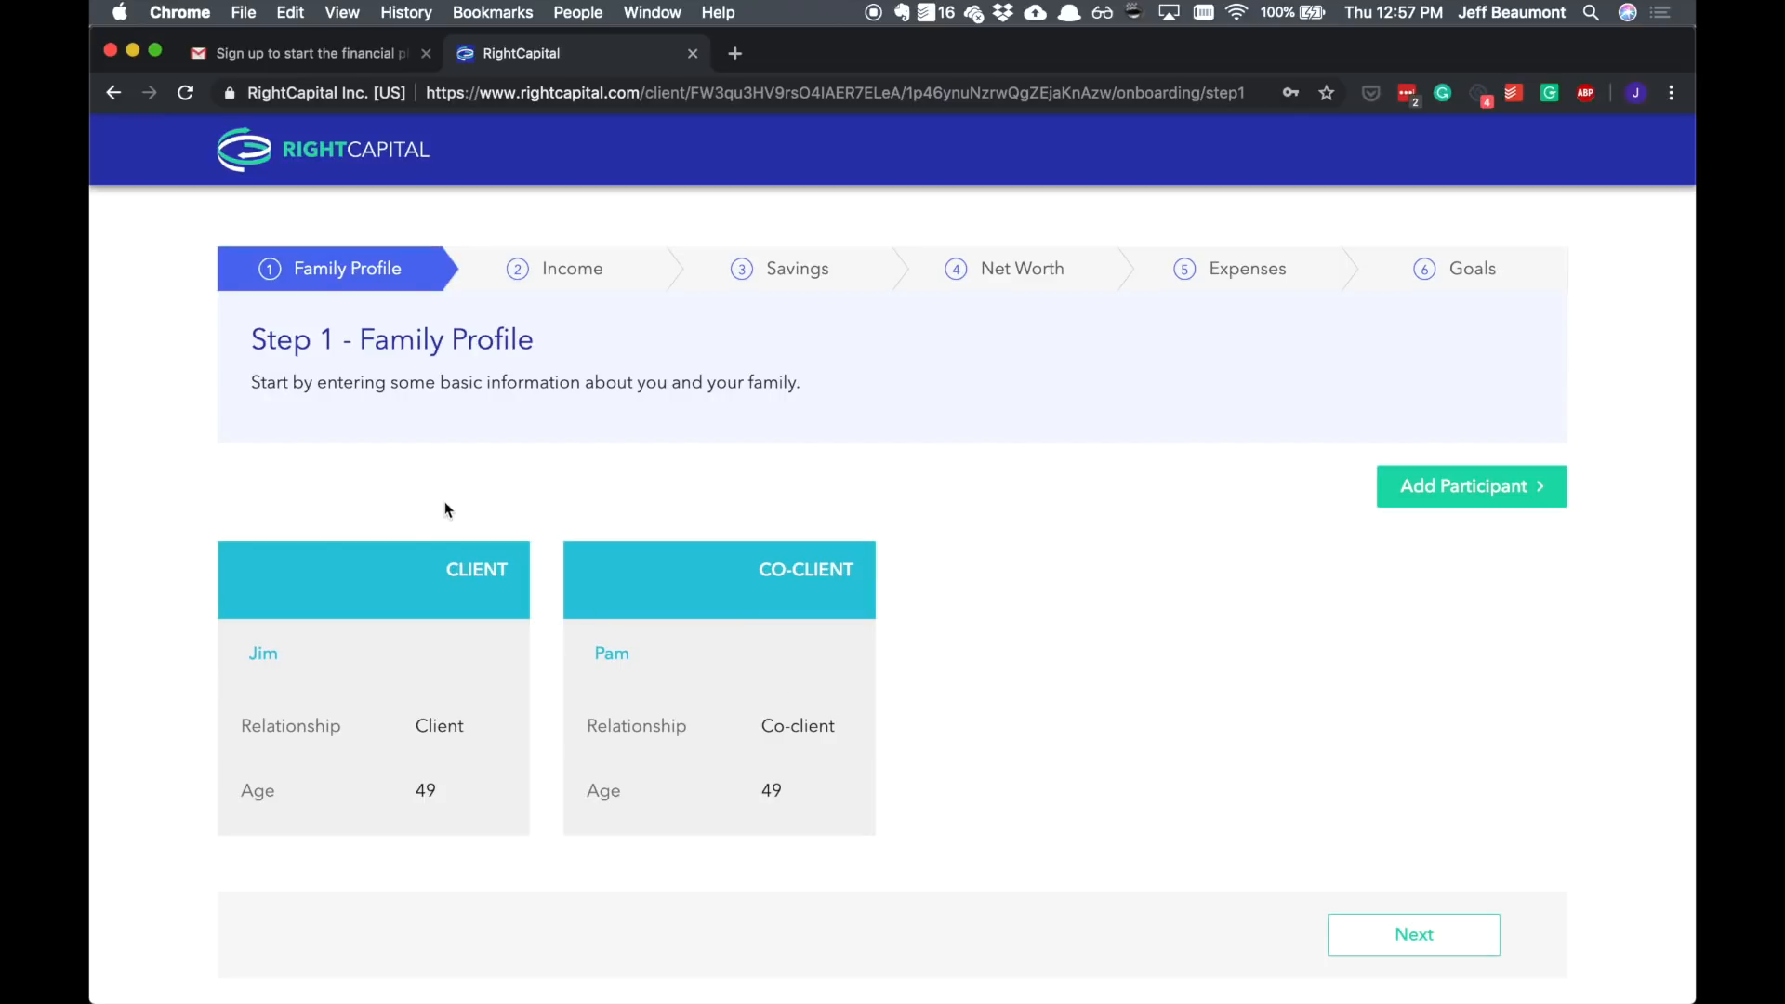
# Step: Open Jim's client profile and change his birthday's month, day and year, then save
pyautogui.click(379, 700)
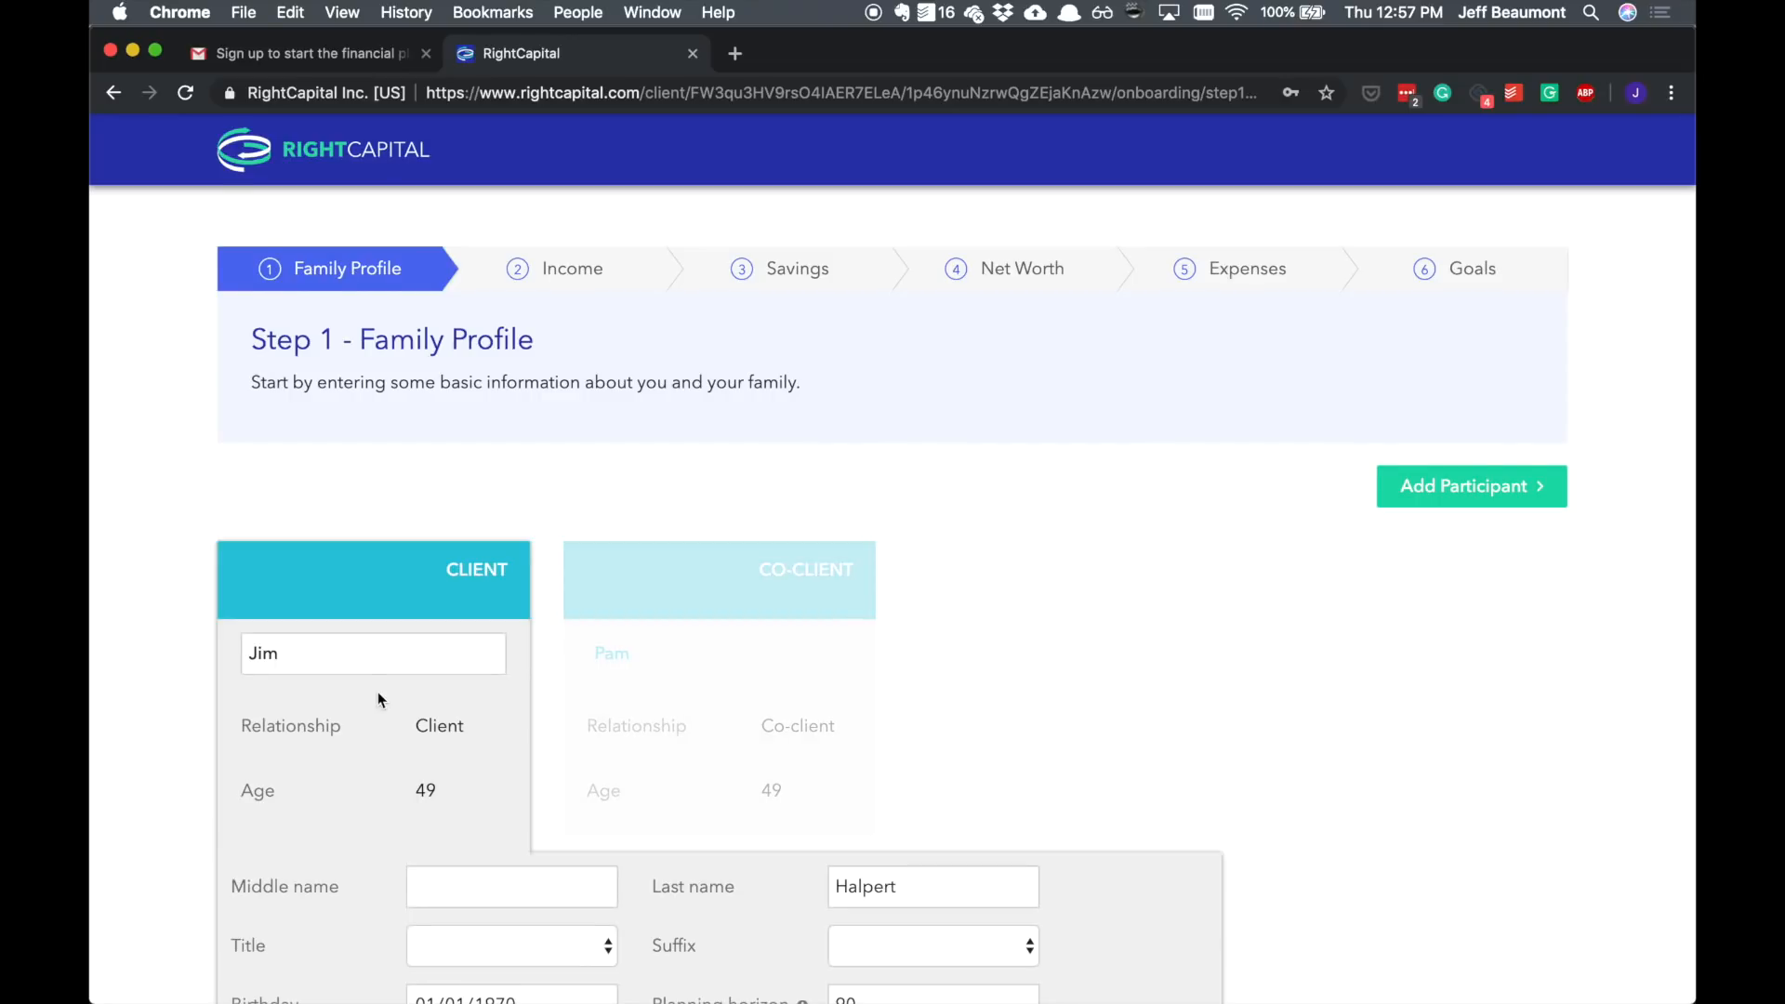
pyautogui.scroll(-5, 377, 692)
pyautogui.click(423, 785)
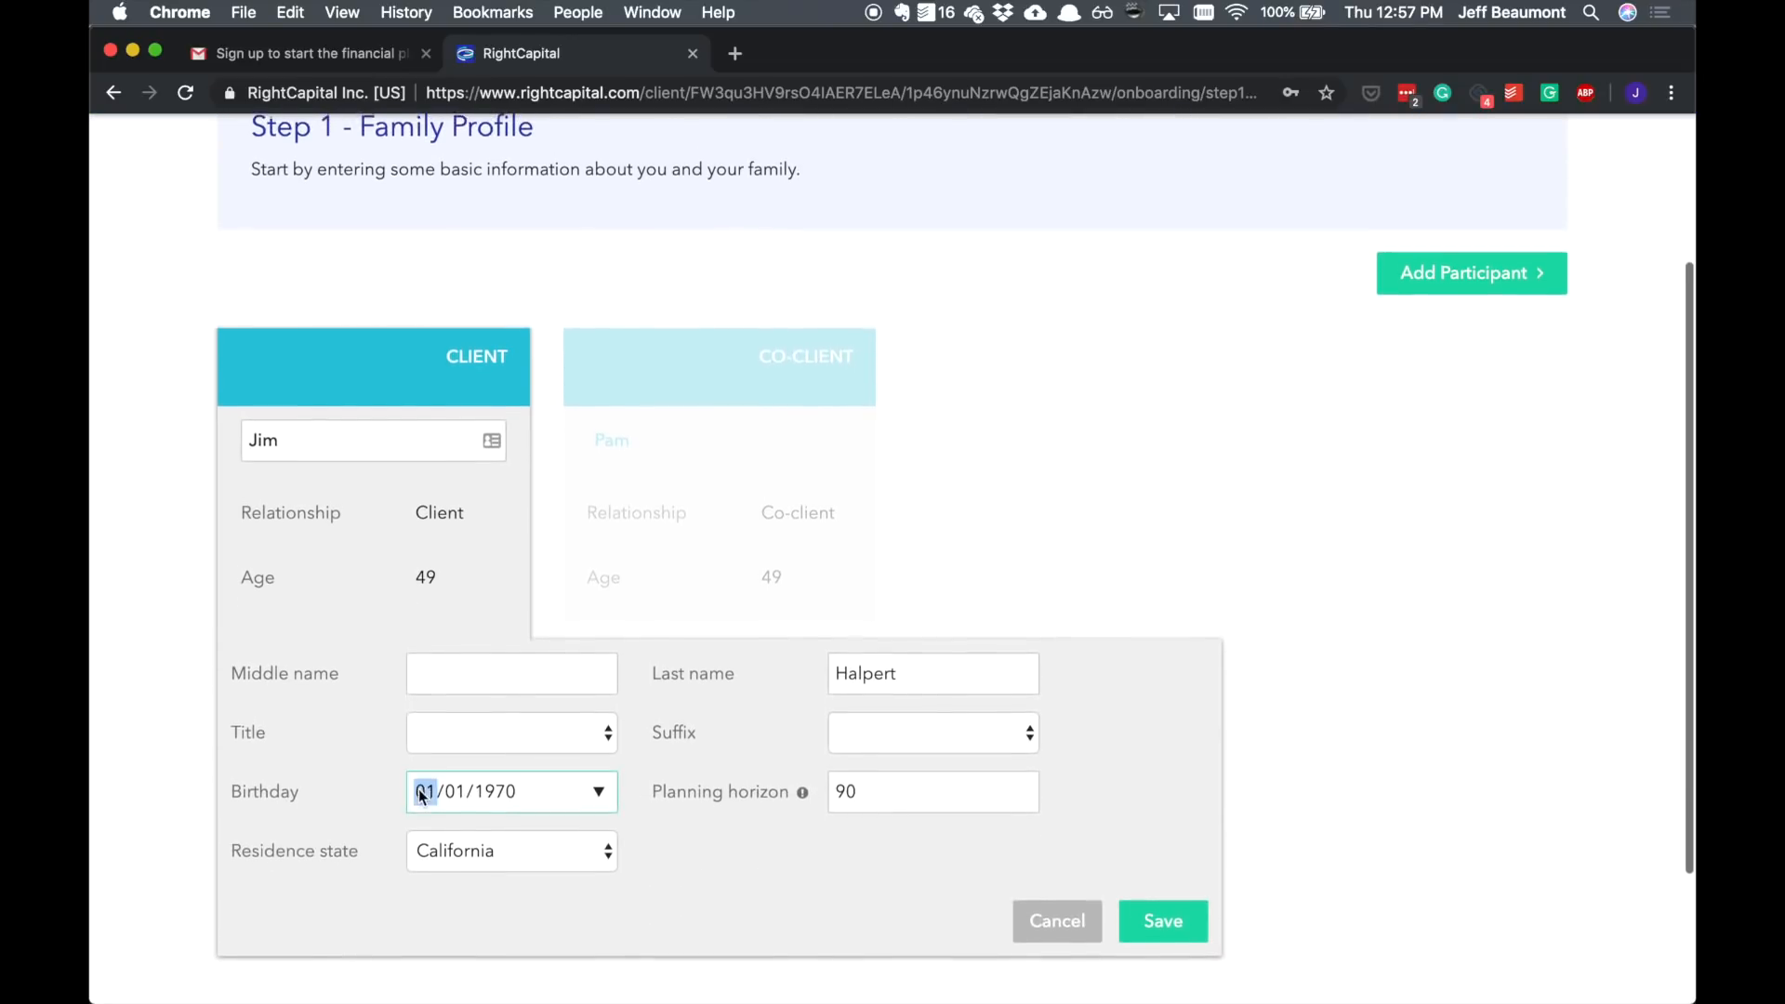
pyautogui.press('Up')
pyautogui.press('Right')
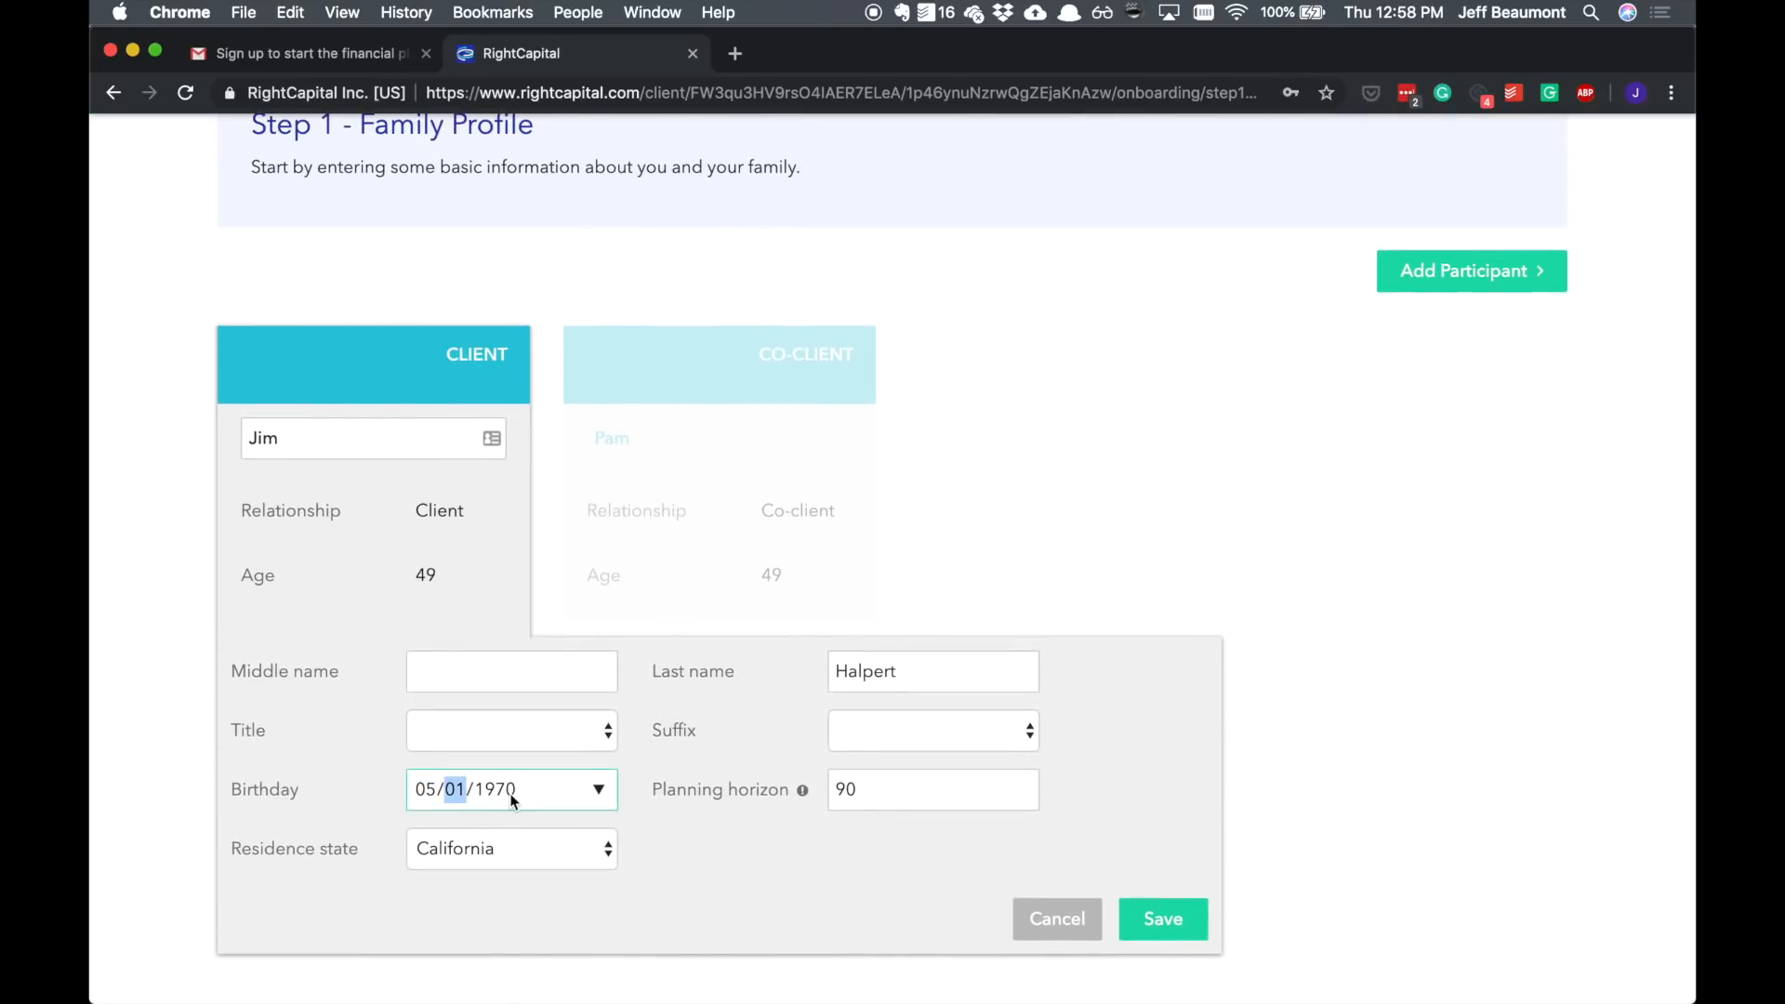
pyautogui.press('Down')
pyautogui.press('Right')
pyautogui.press('Down')
pyautogui.click(1162, 920)
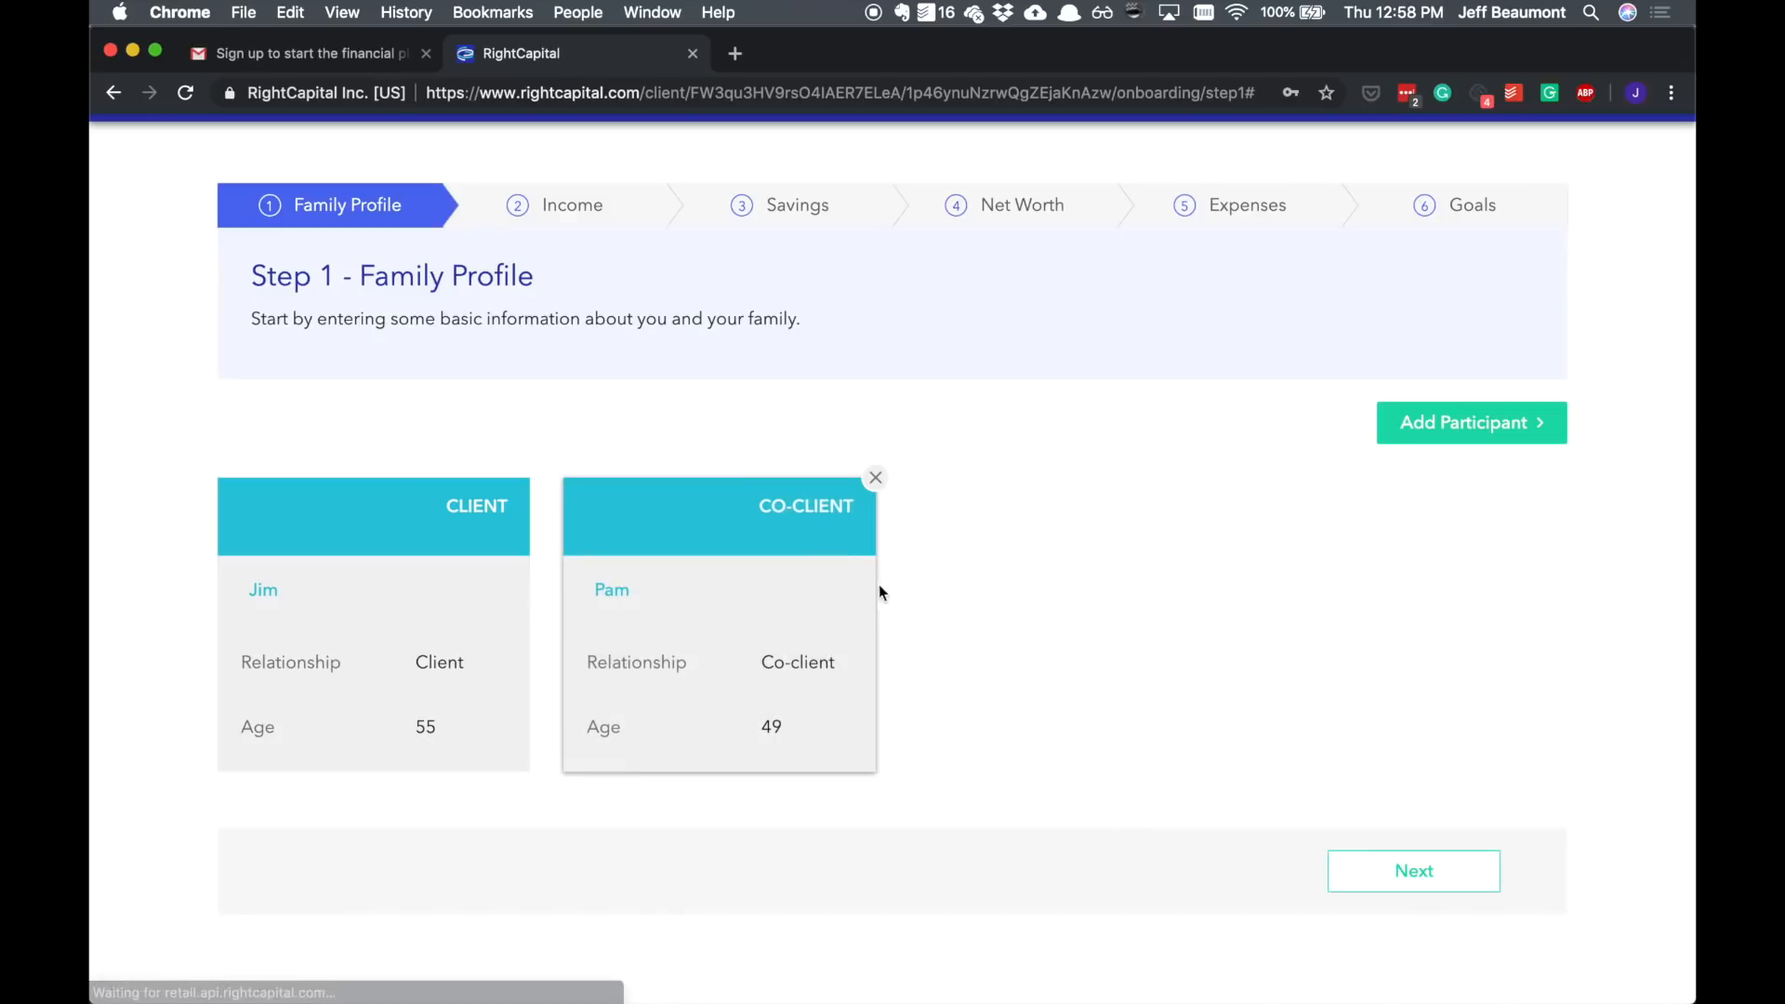
# Step: Set Pam's co-client birthday to 05/30/1964 and save her profile
pyautogui.click(812, 609)
pyautogui.click(766, 797)
pyautogui.write('5/30/1970')
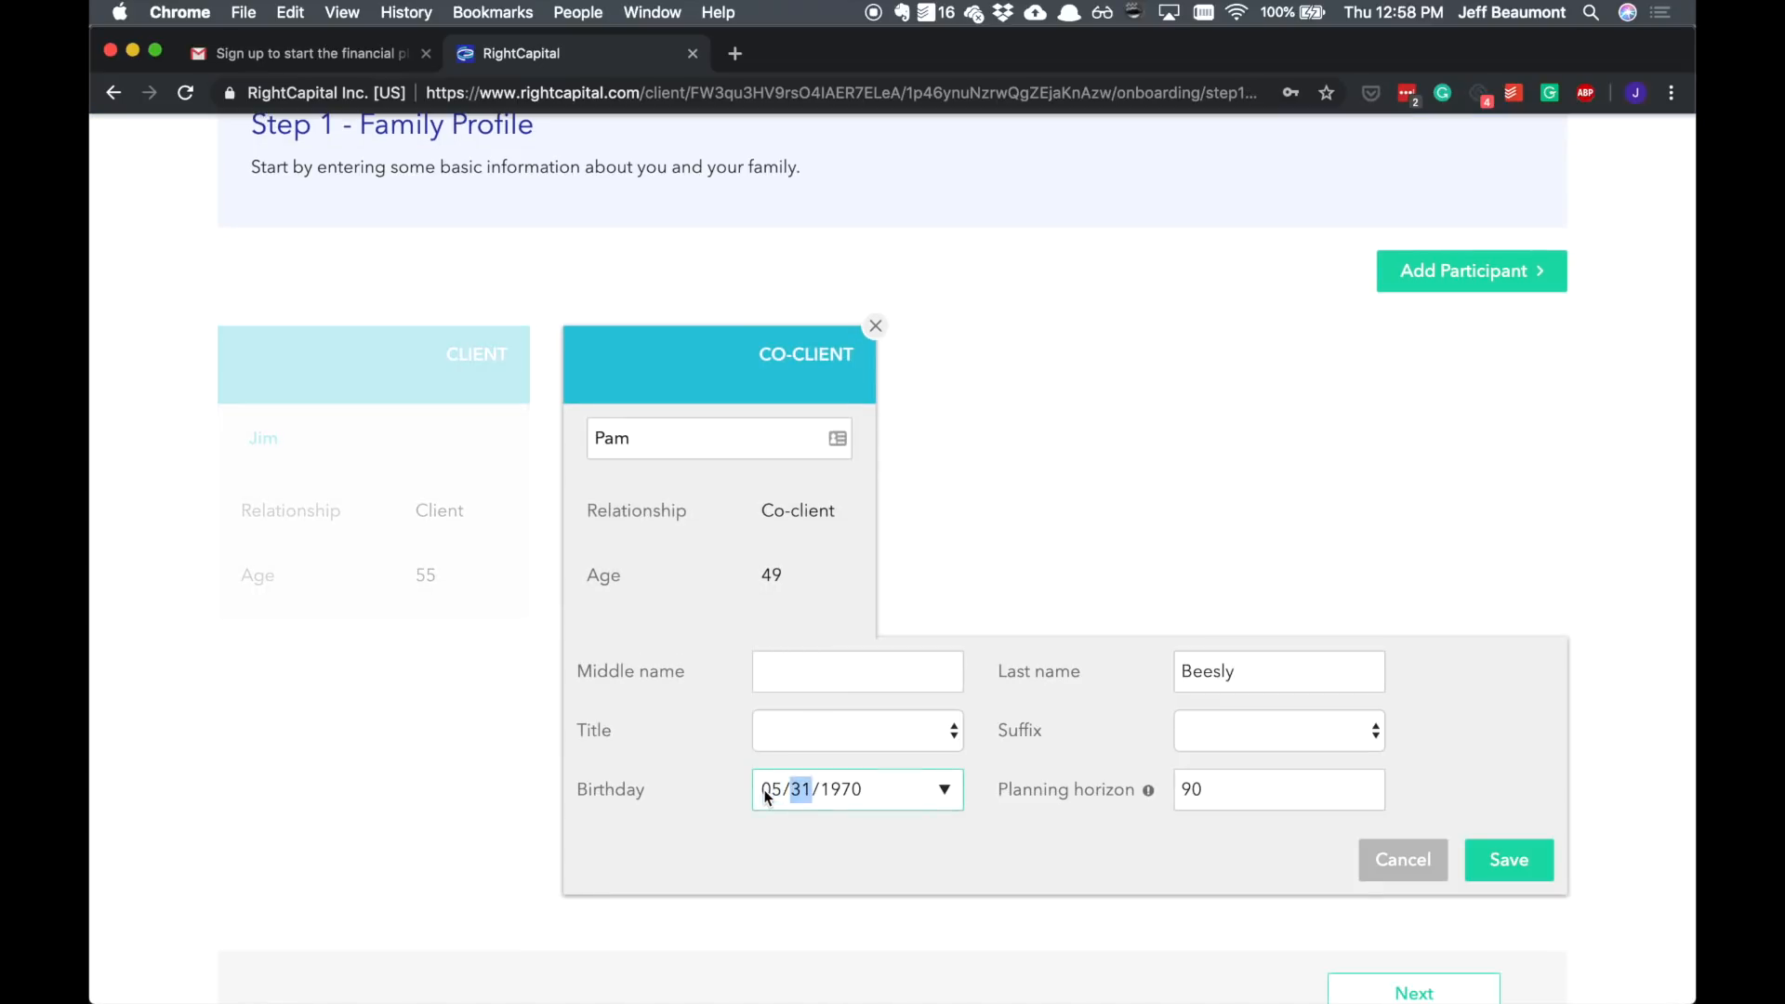
pyautogui.press('Right')
pyautogui.press('Down')
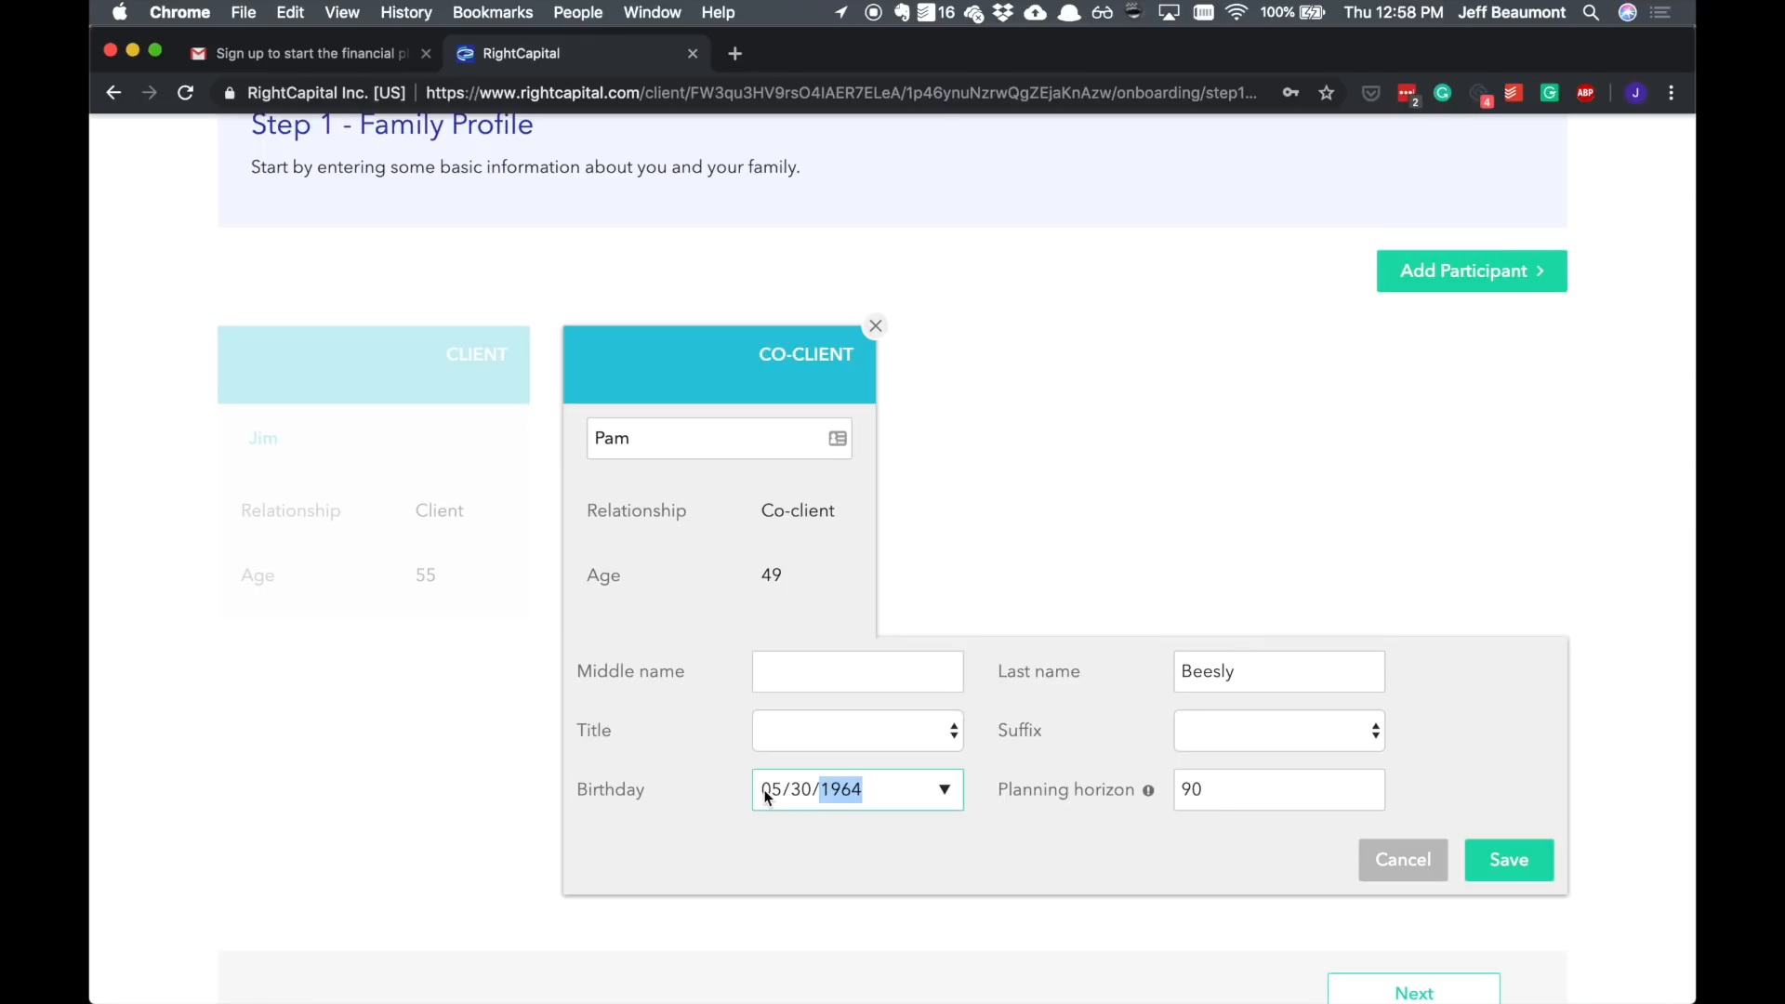
pyautogui.click(1499, 874)
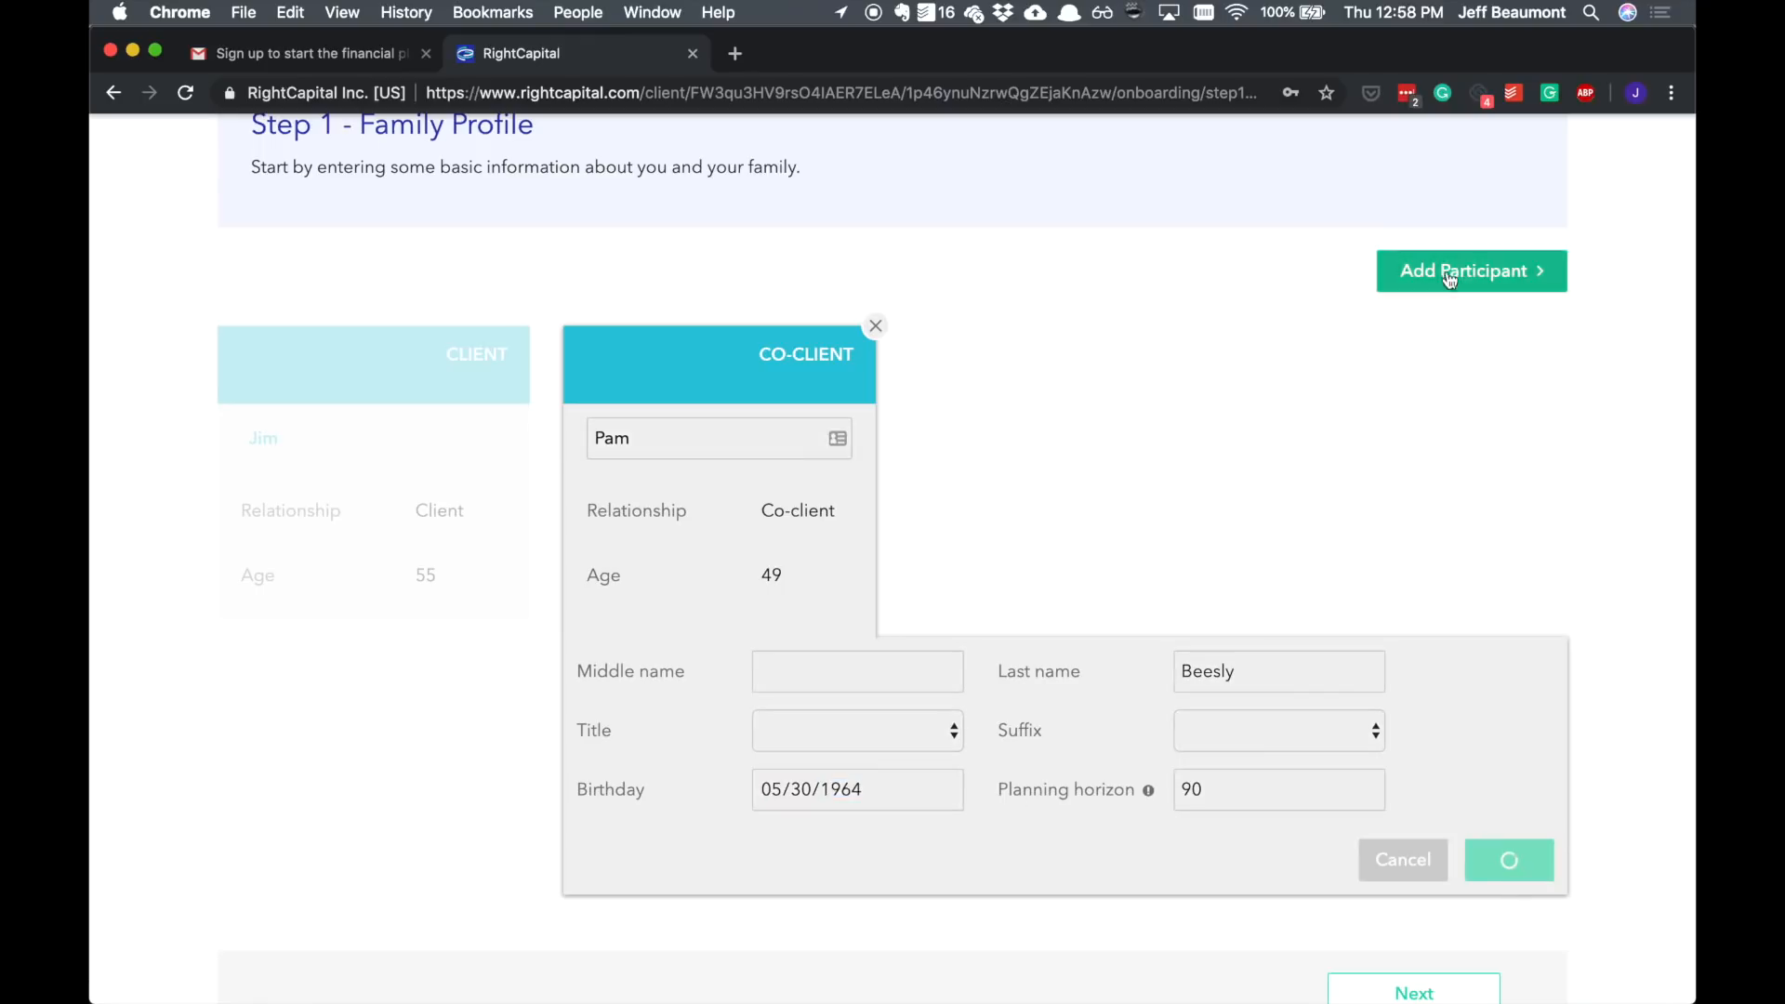
# Step: Add a child participant with birthday 05/23/2017 and save it
pyautogui.click(1458, 428)
pyautogui.click(1437, 462)
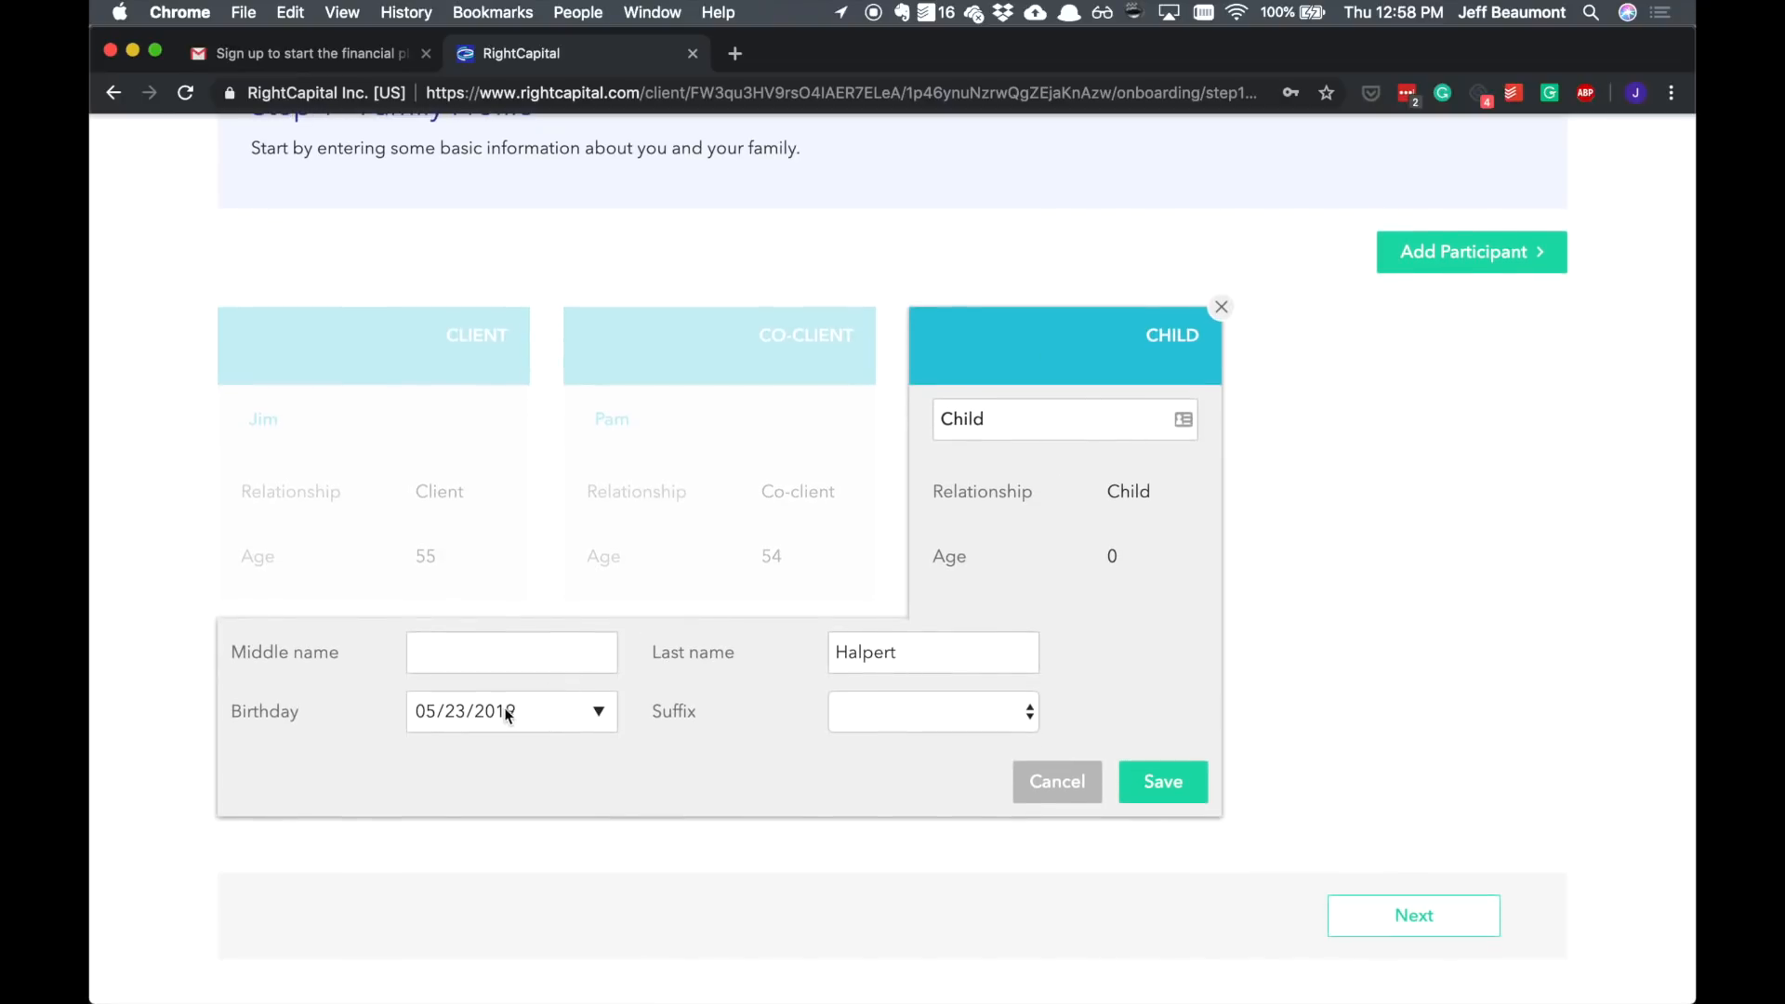
pyautogui.click(499, 714)
pyautogui.click(598, 712)
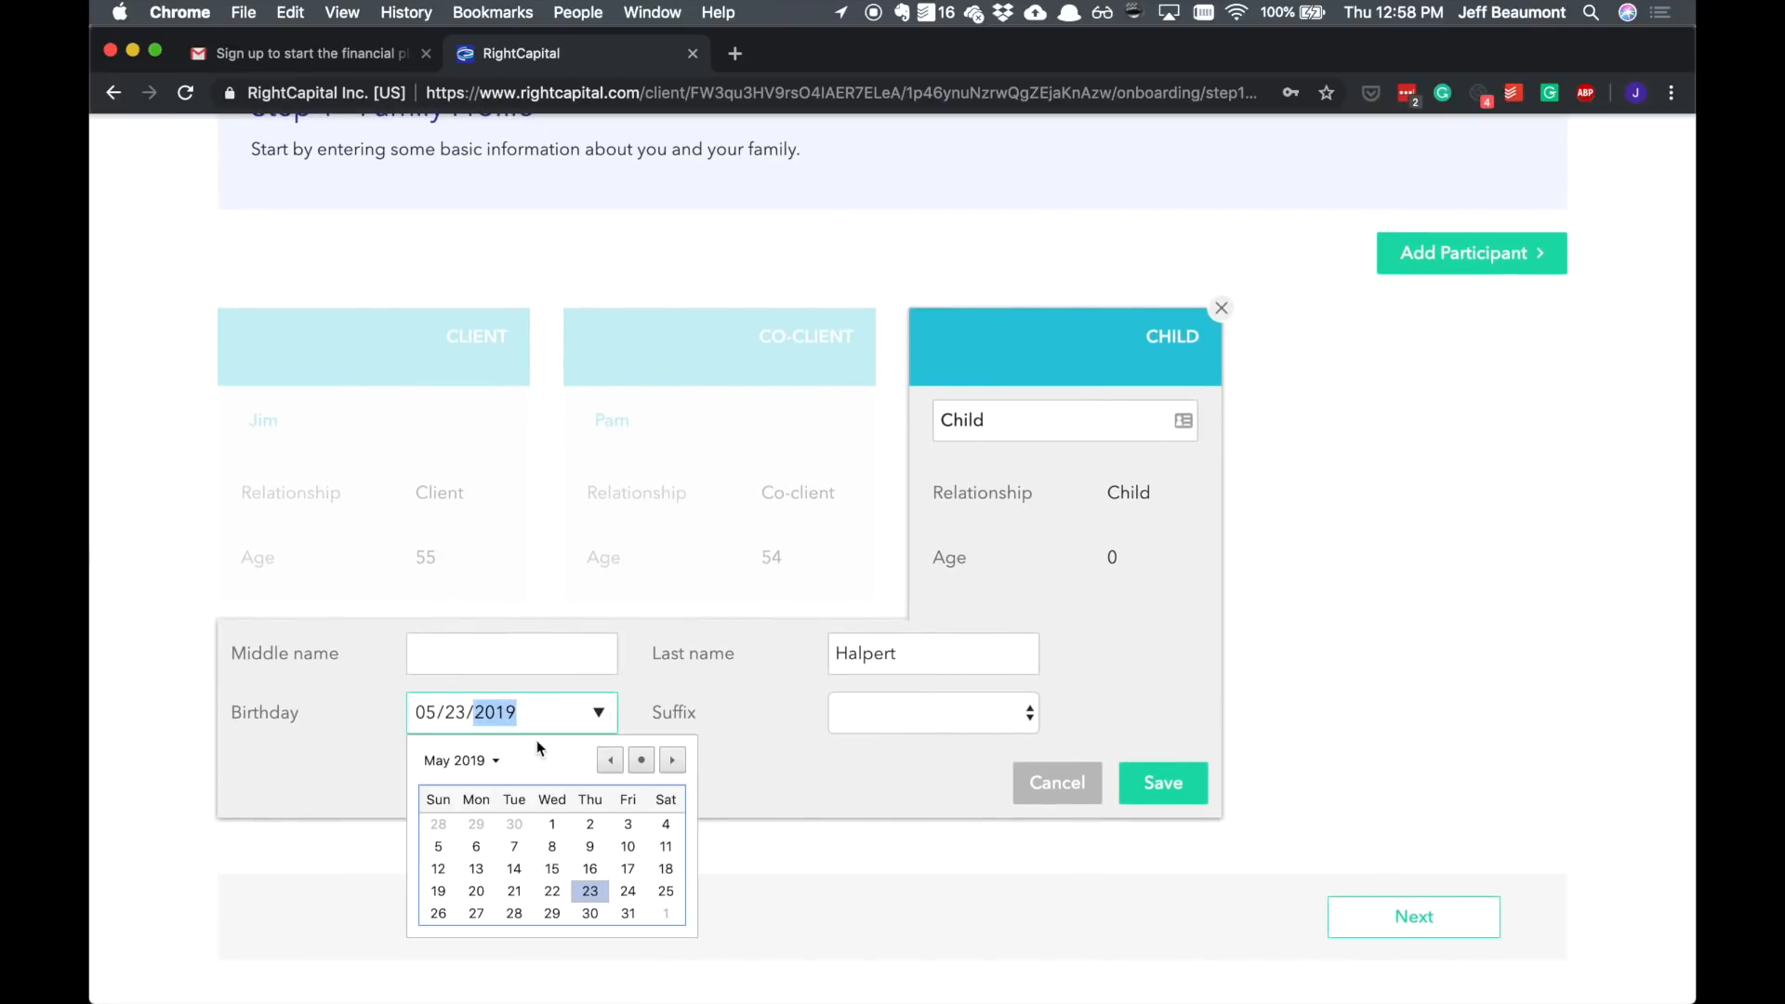
pyautogui.click(611, 759)
pyautogui.click(611, 759)
pyautogui.click(611, 760)
pyautogui.scroll(-1, 595, 777)
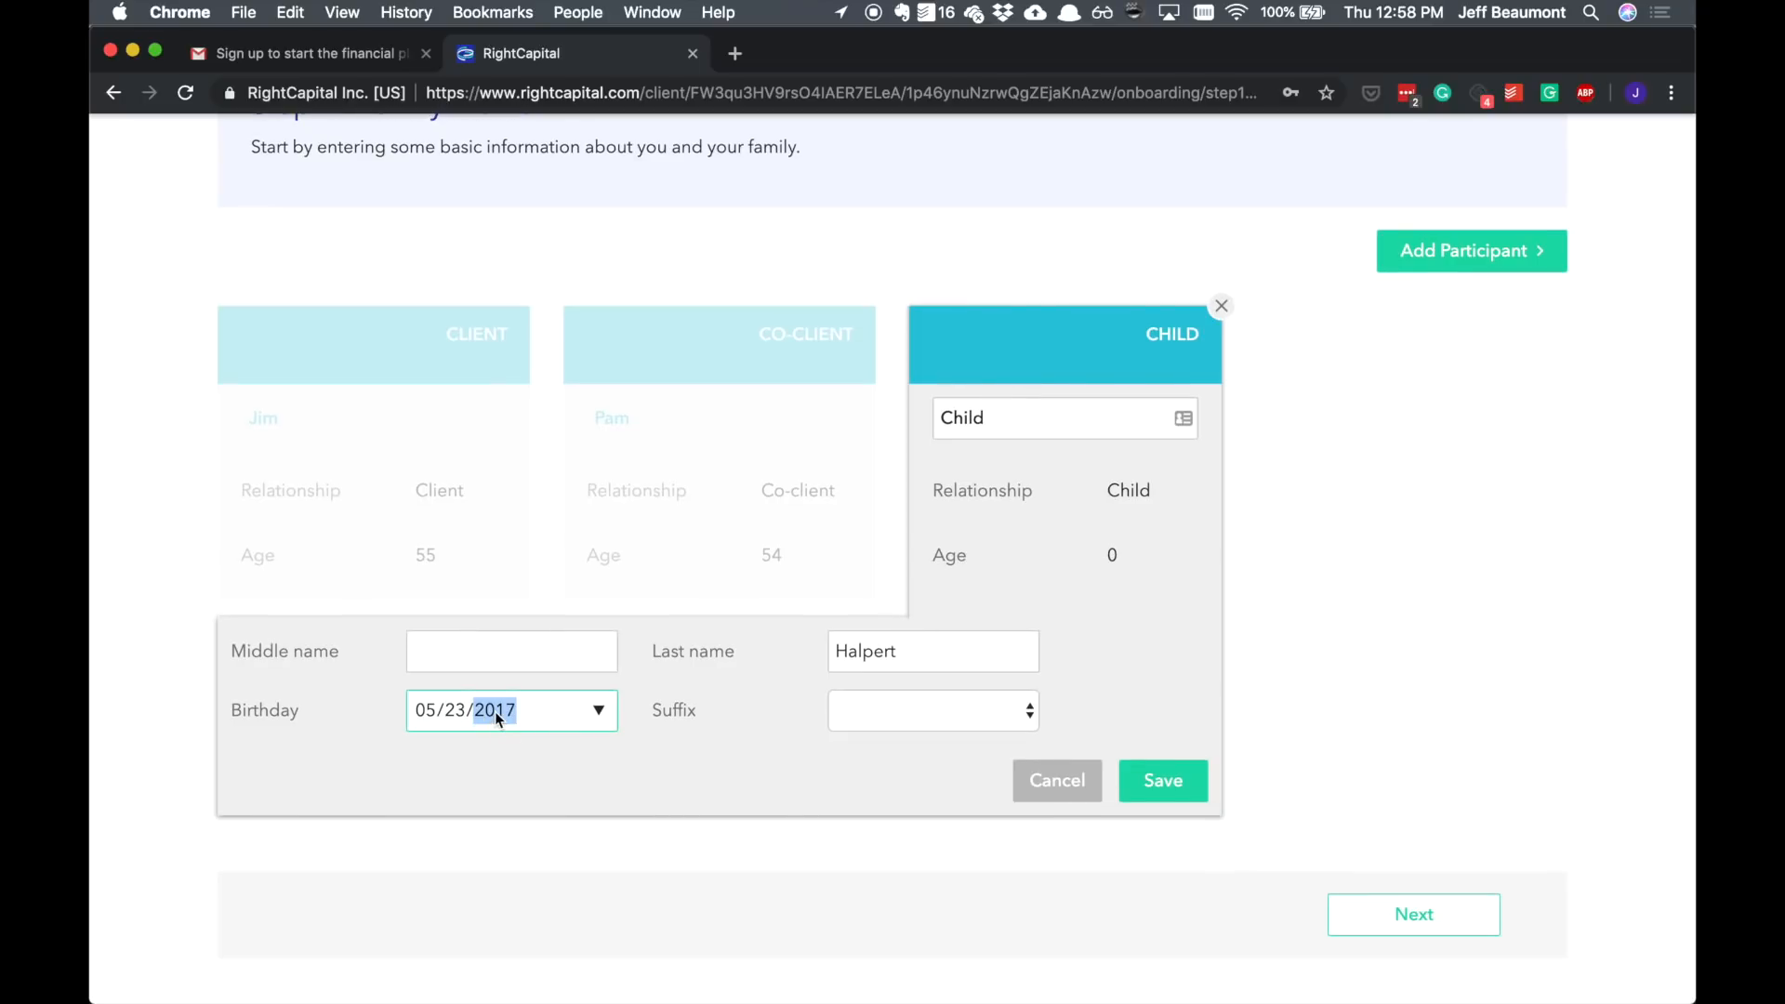
pyautogui.click(1160, 781)
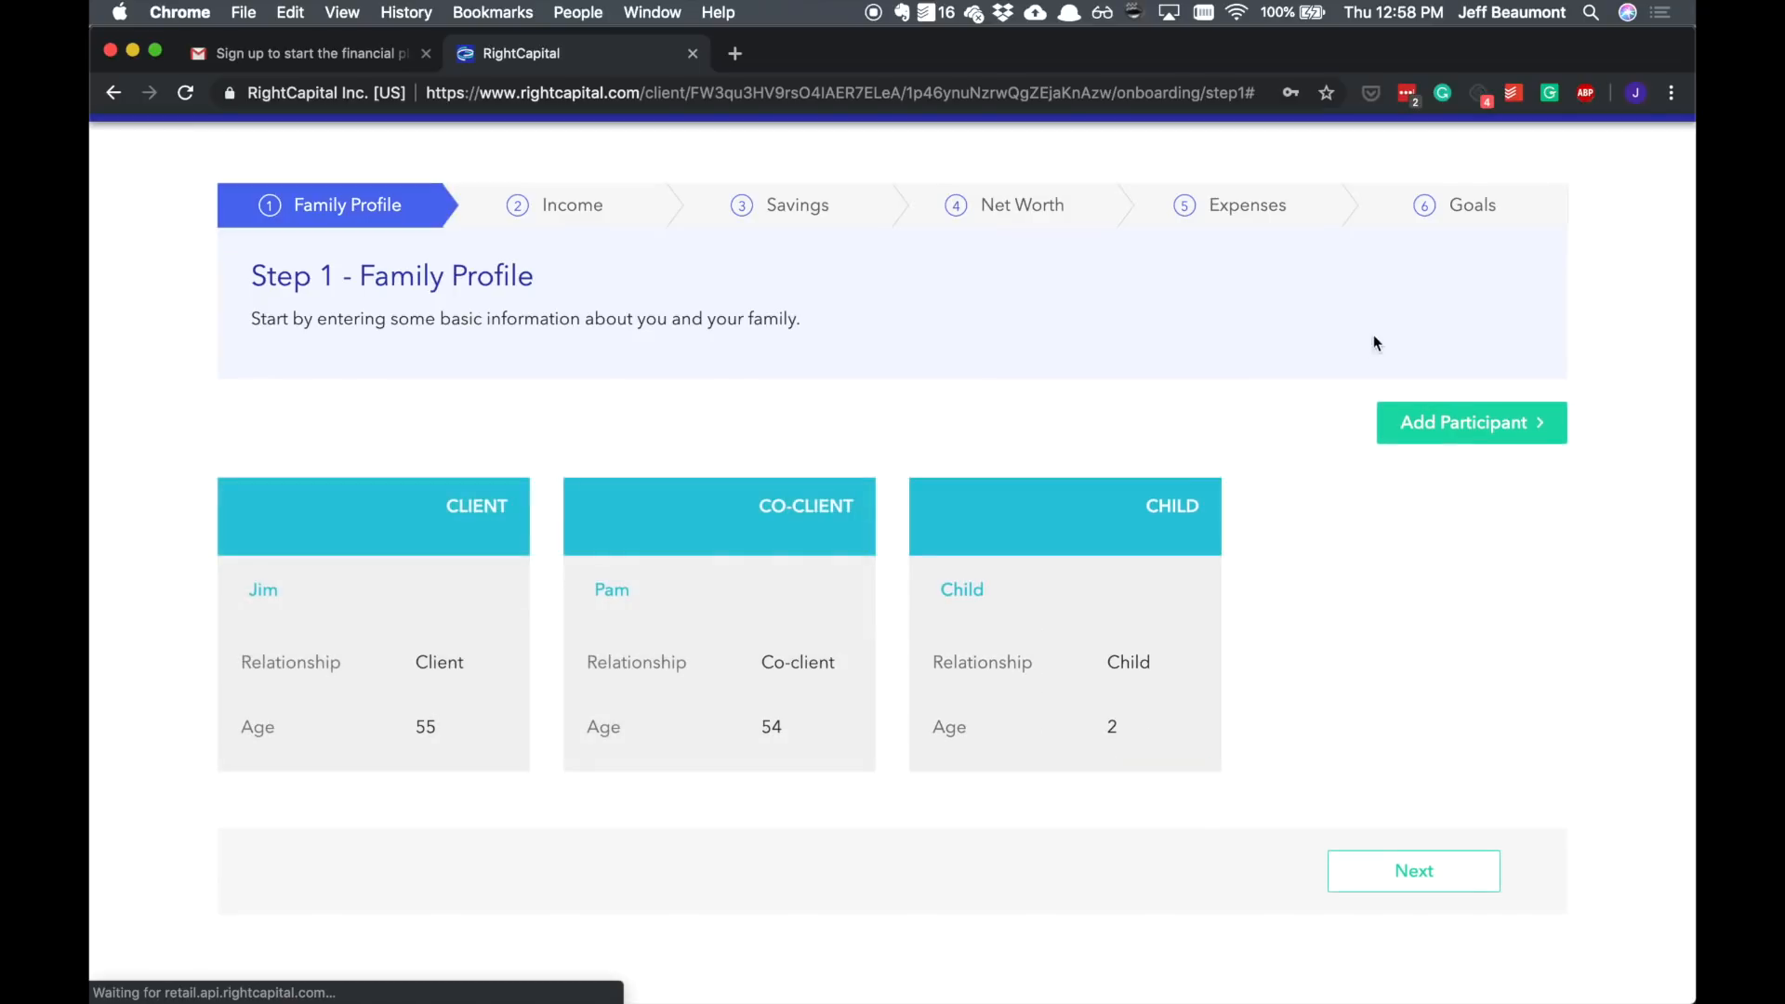
pyautogui.click(1420, 423)
pyautogui.click(1431, 451)
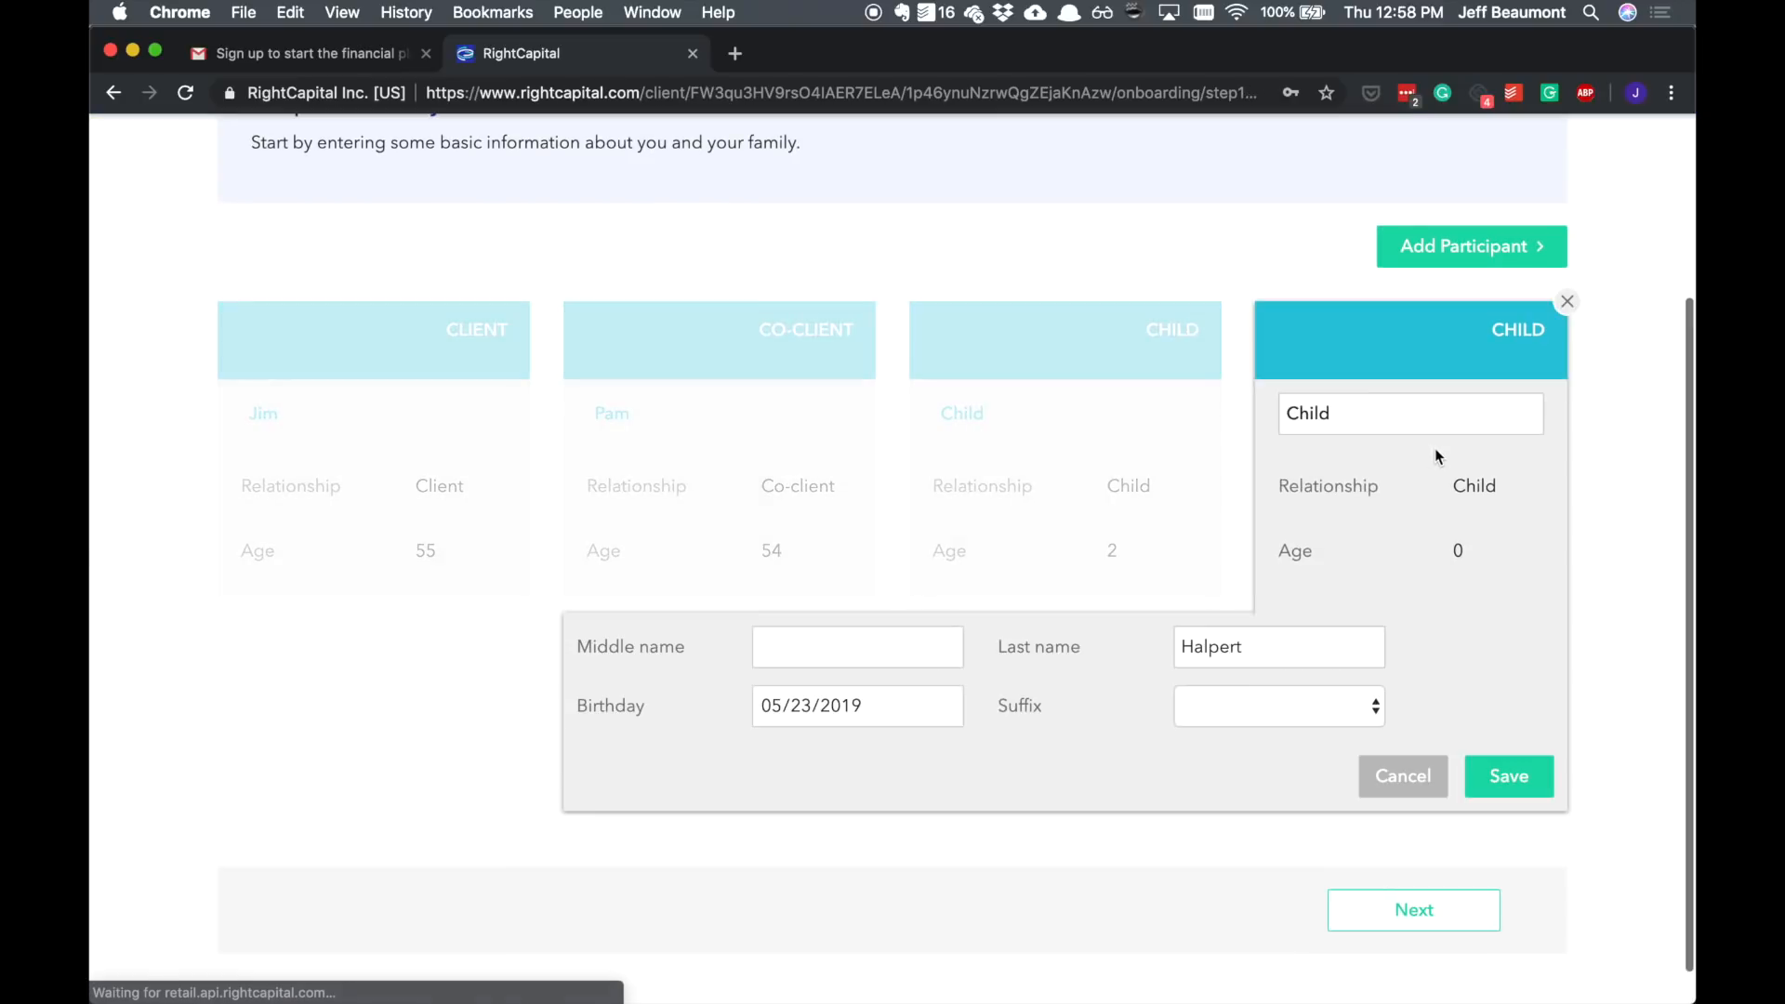
pyautogui.click(1567, 302)
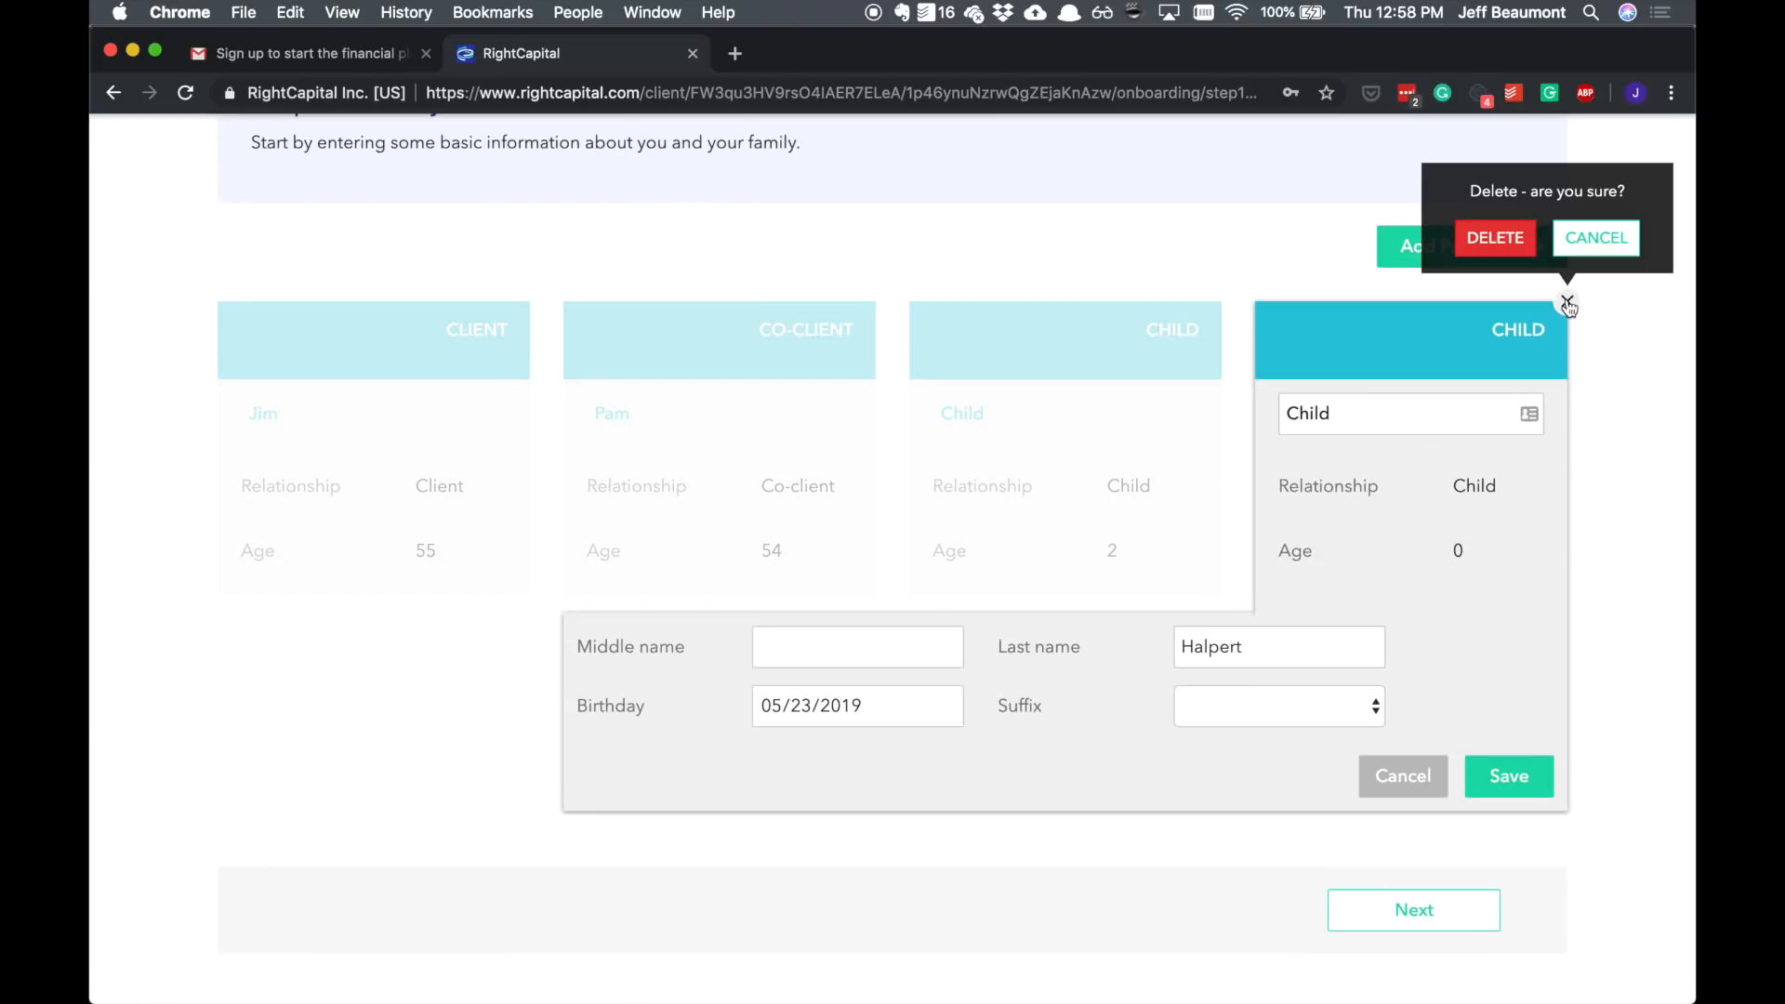
pyautogui.click(1508, 240)
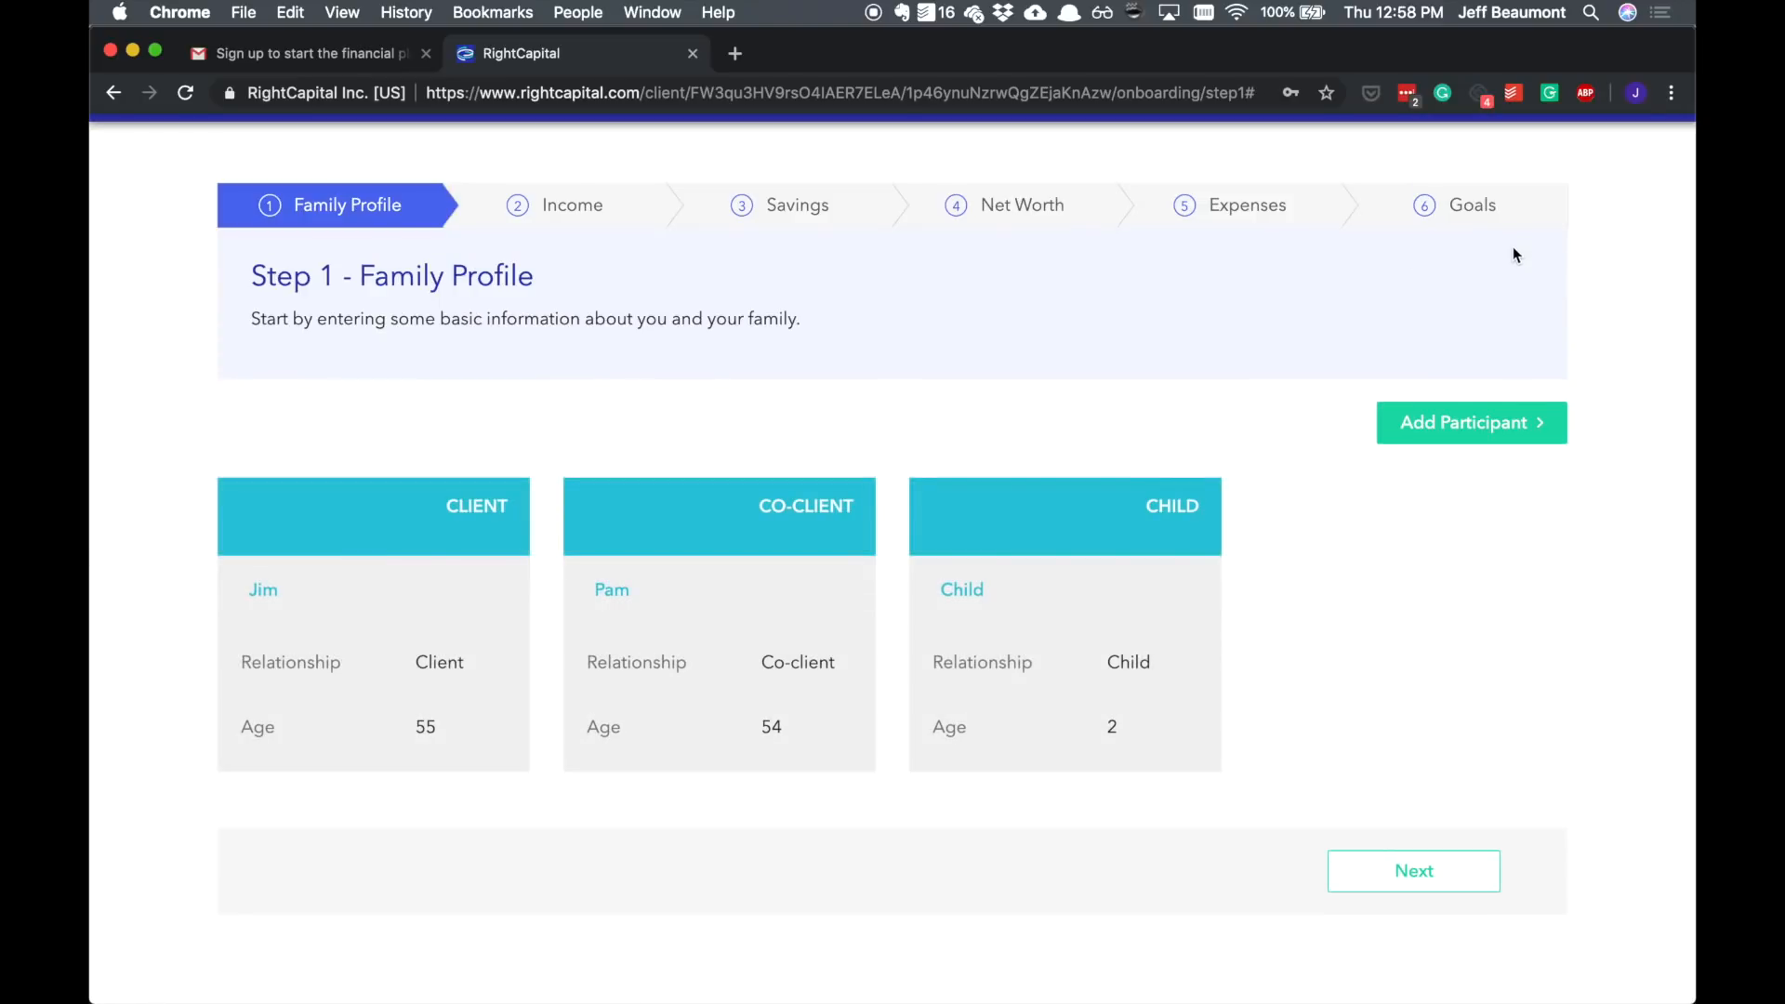
# Step: Go to the Income step, set Jim's annual salary to $150,000, and save both salary cards
pyautogui.click(1459, 877)
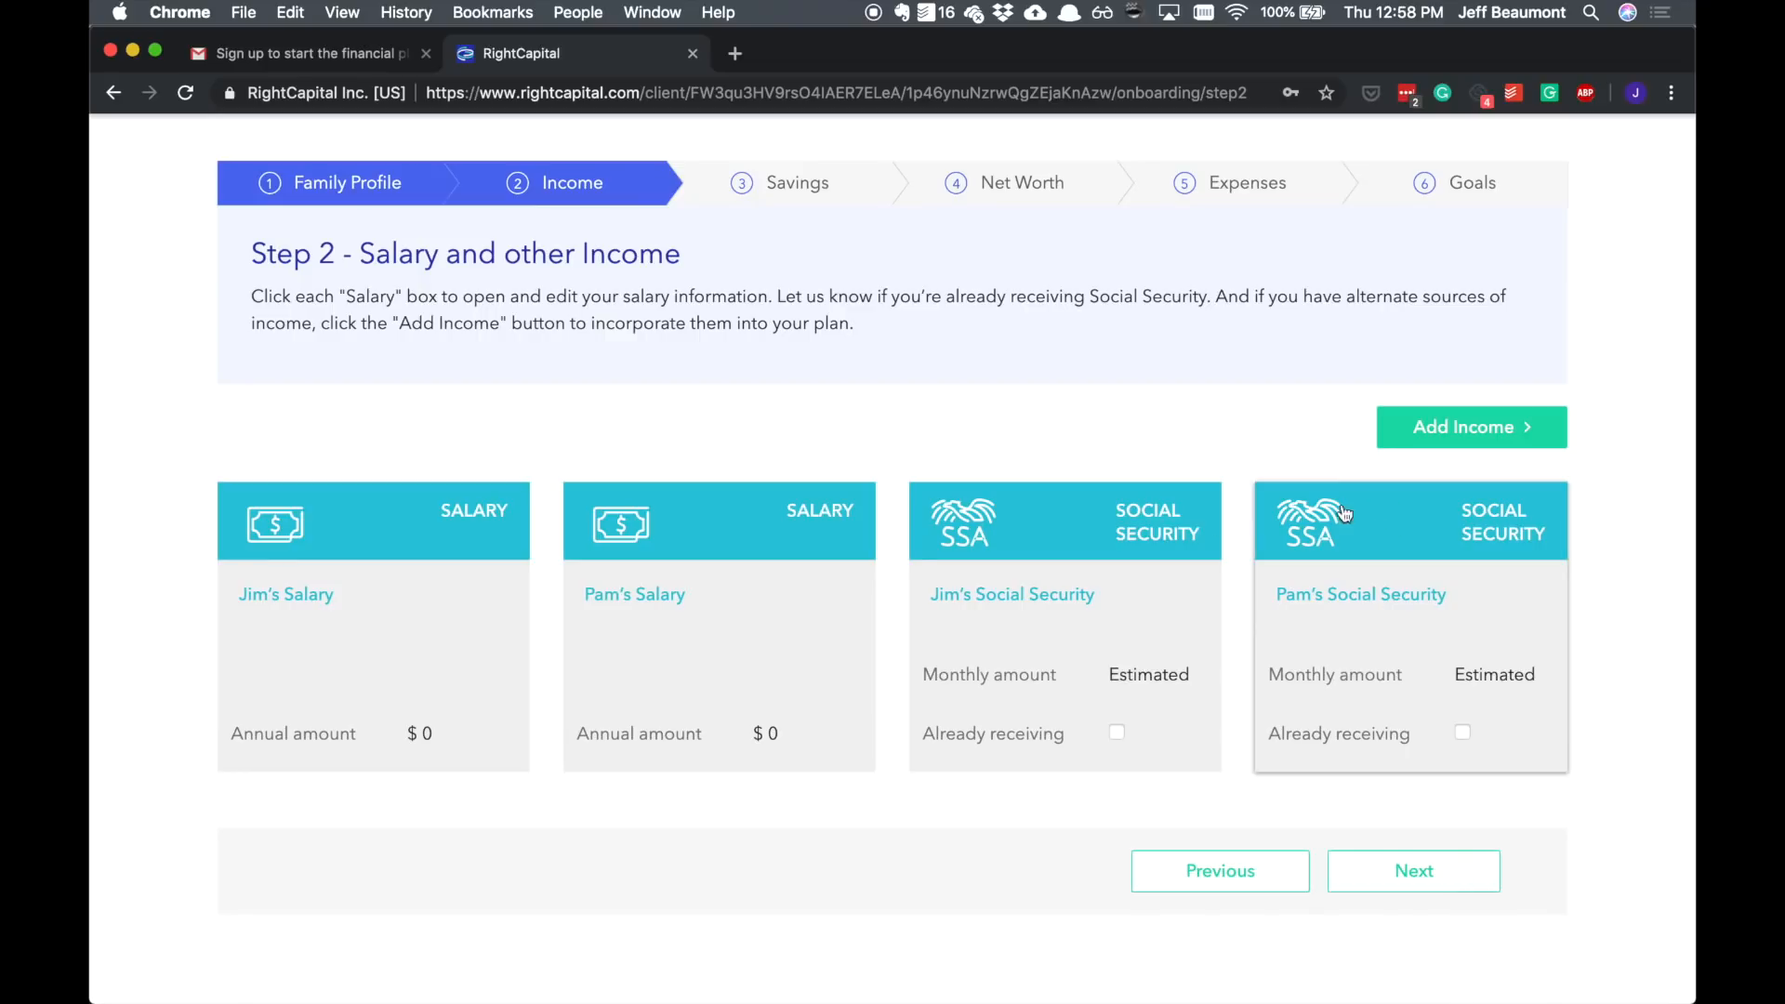
pyautogui.click(371, 637)
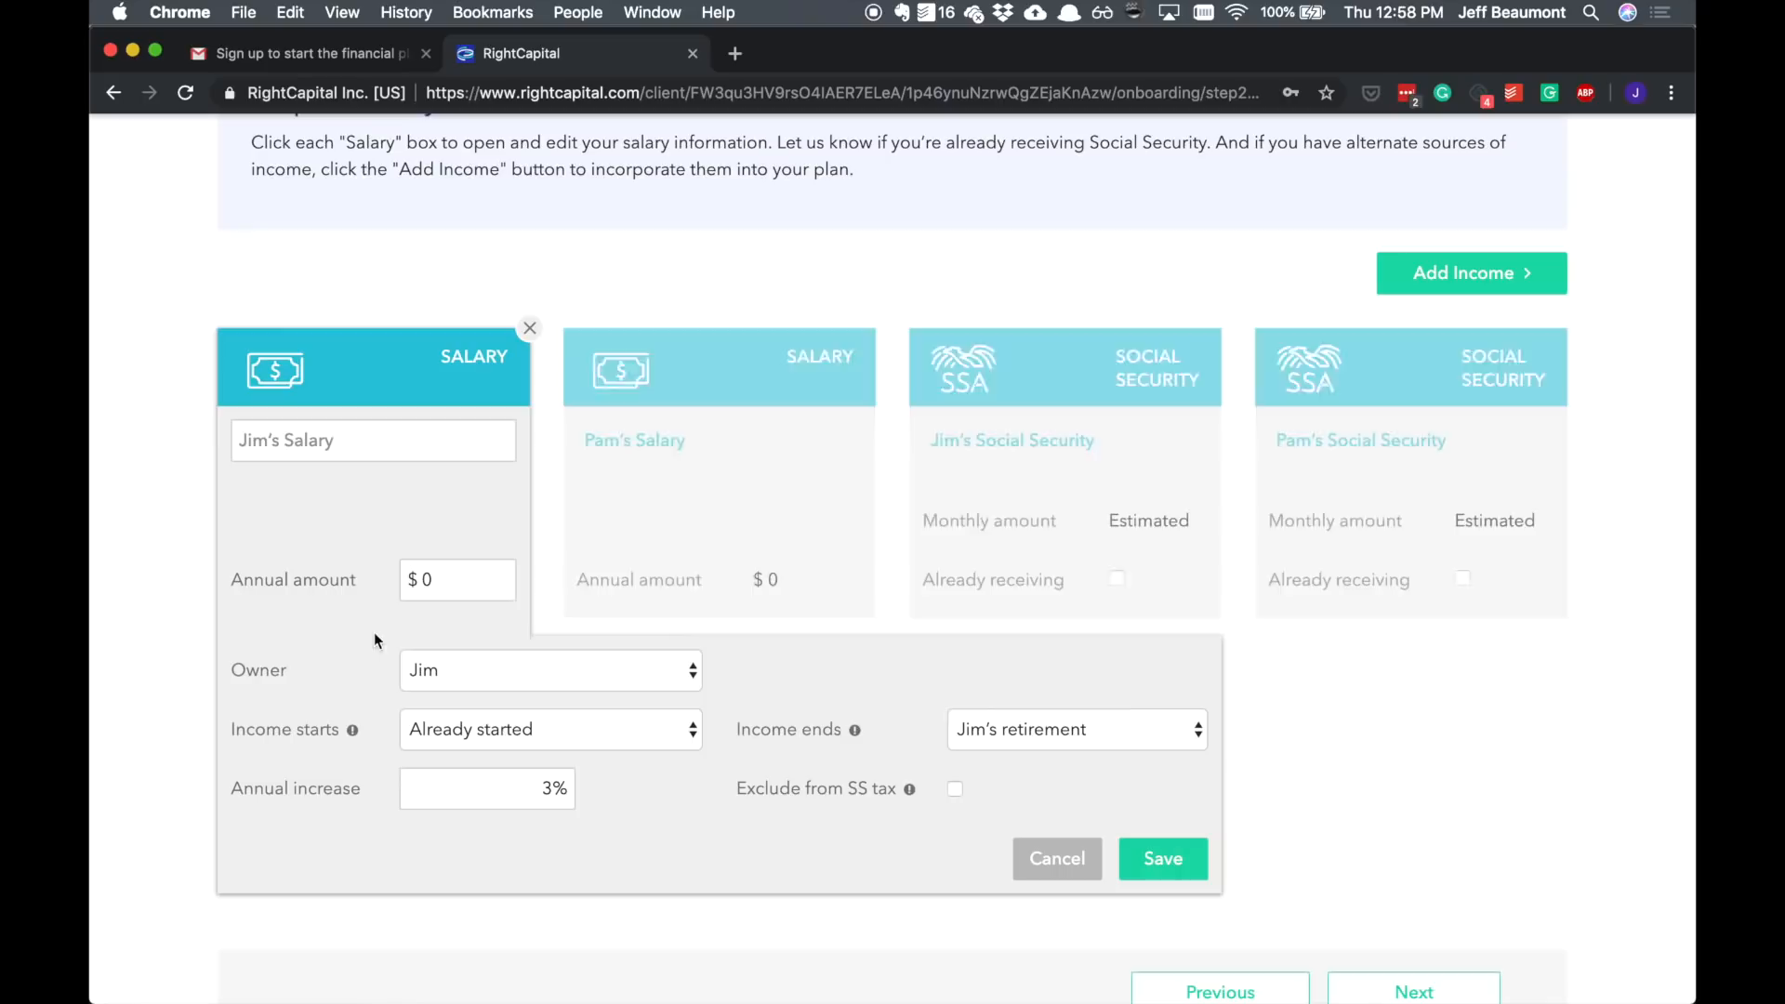
pyautogui.click(447, 582)
pyautogui.write('150,000')
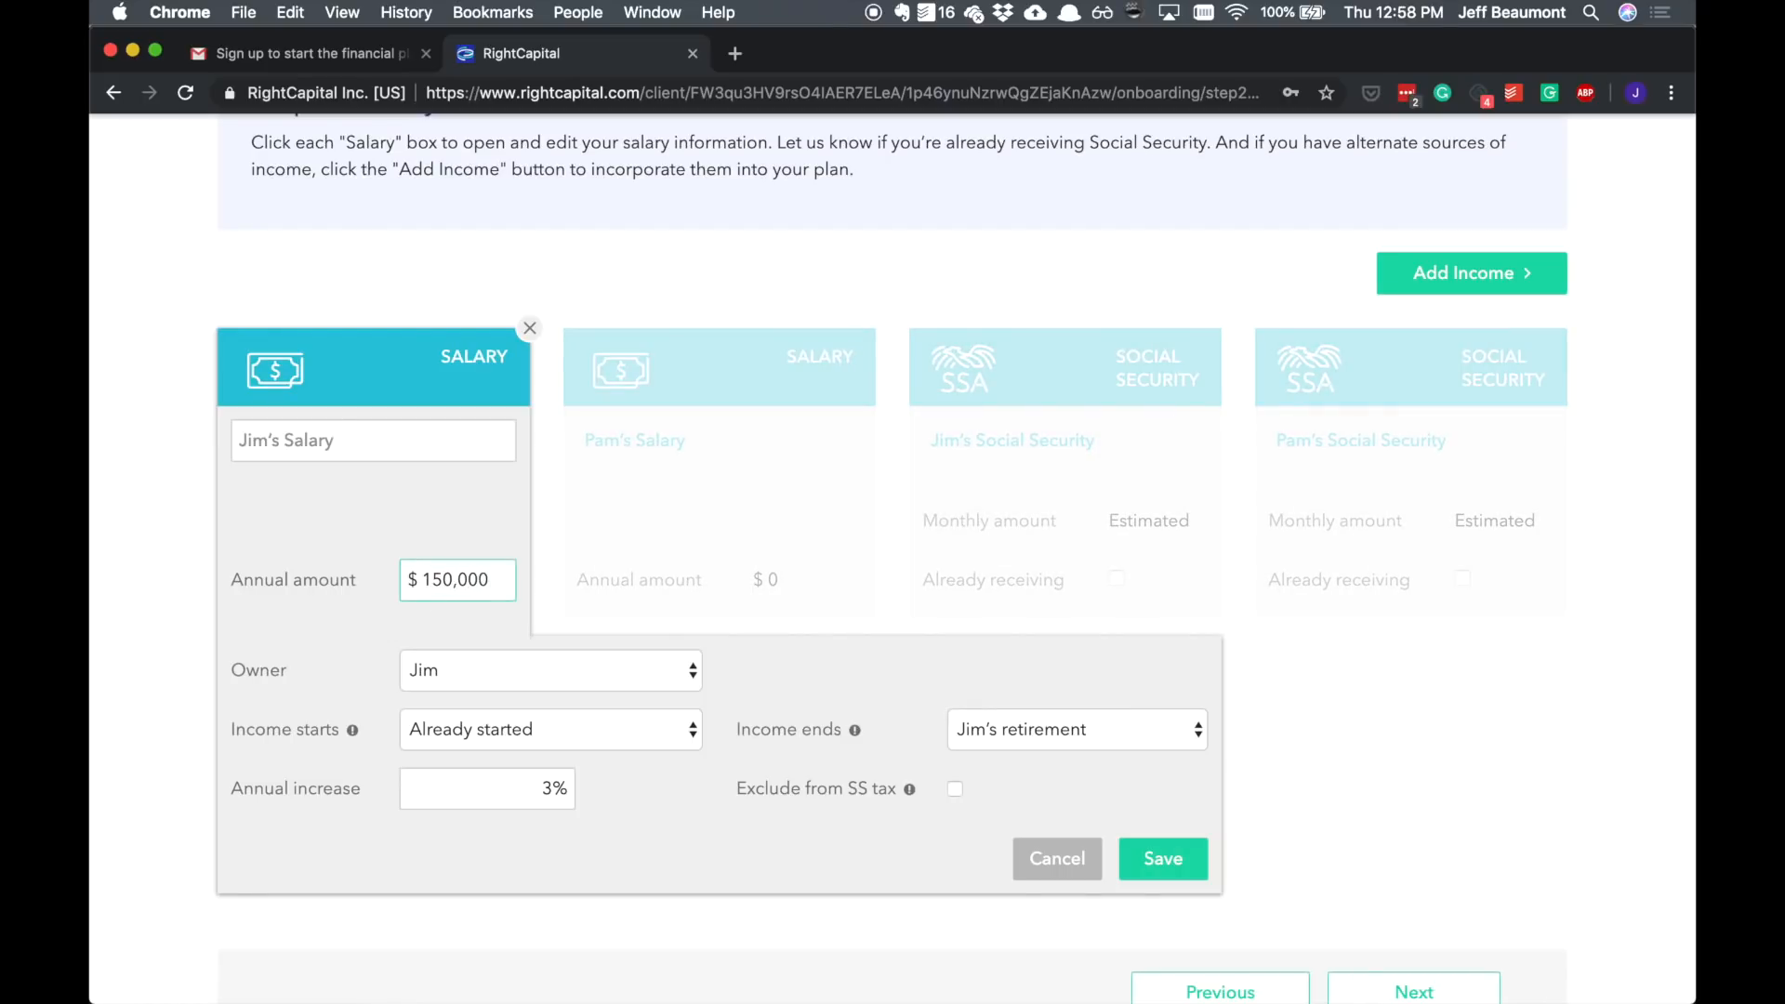
pyautogui.click(1144, 857)
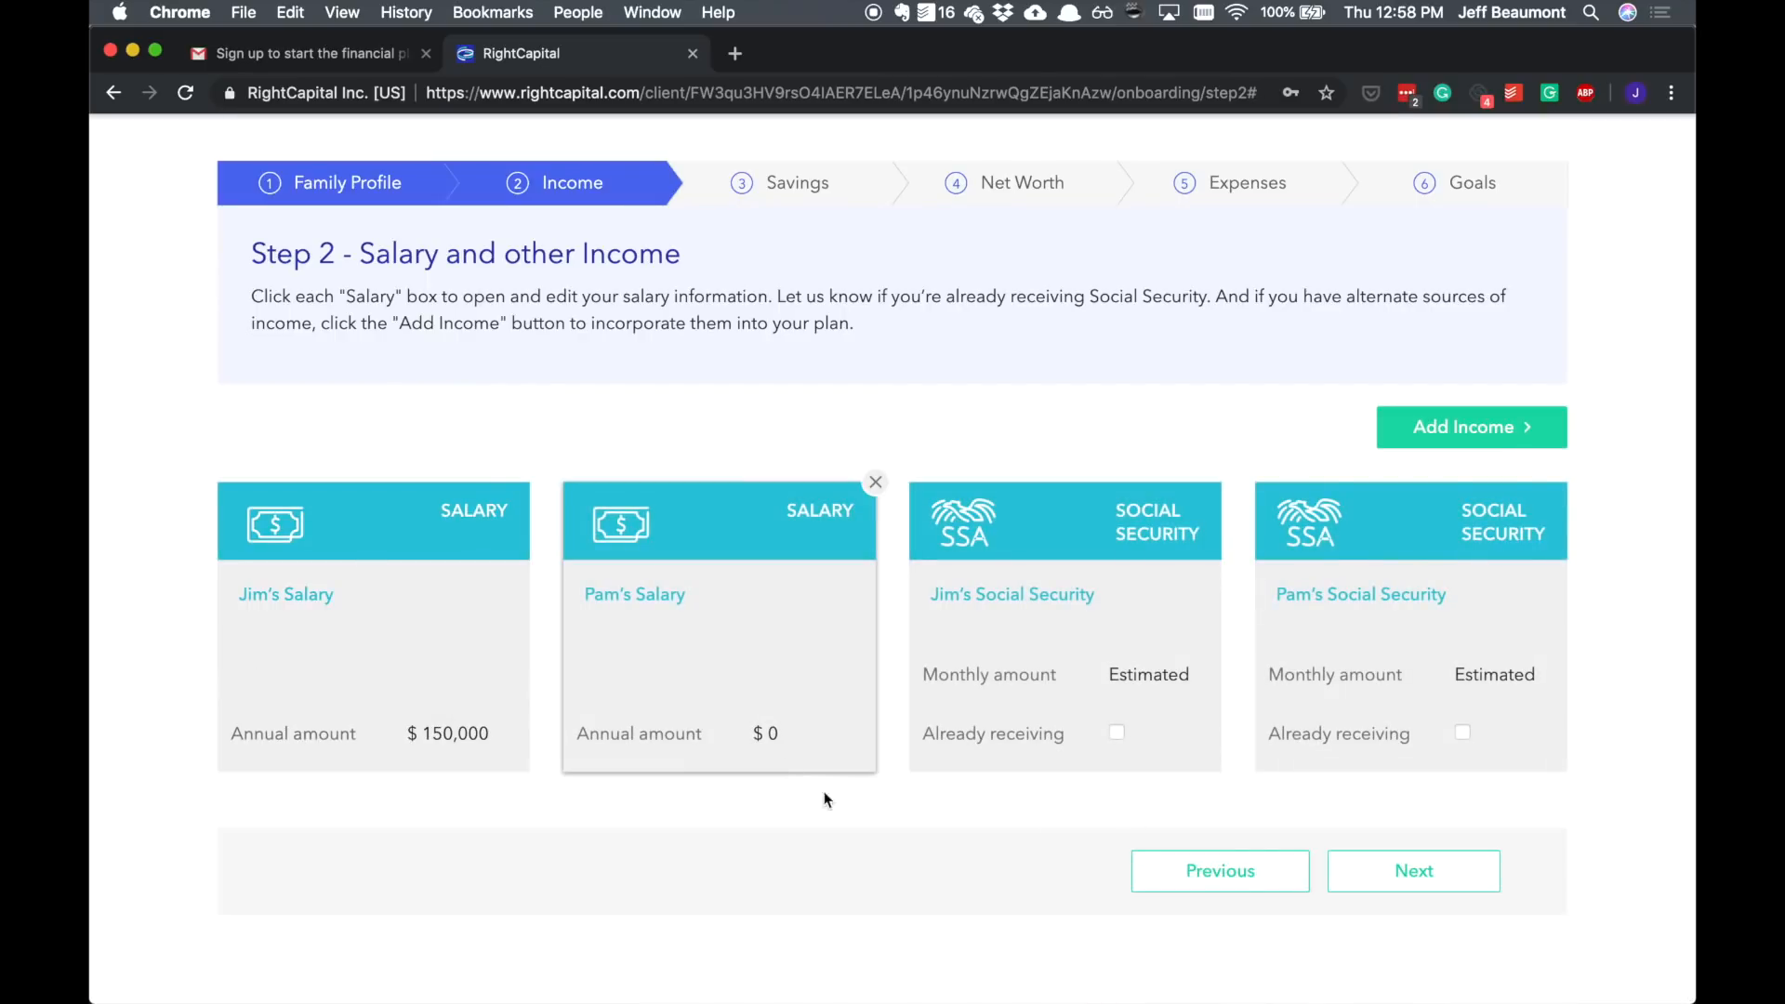
pyautogui.click(773, 666)
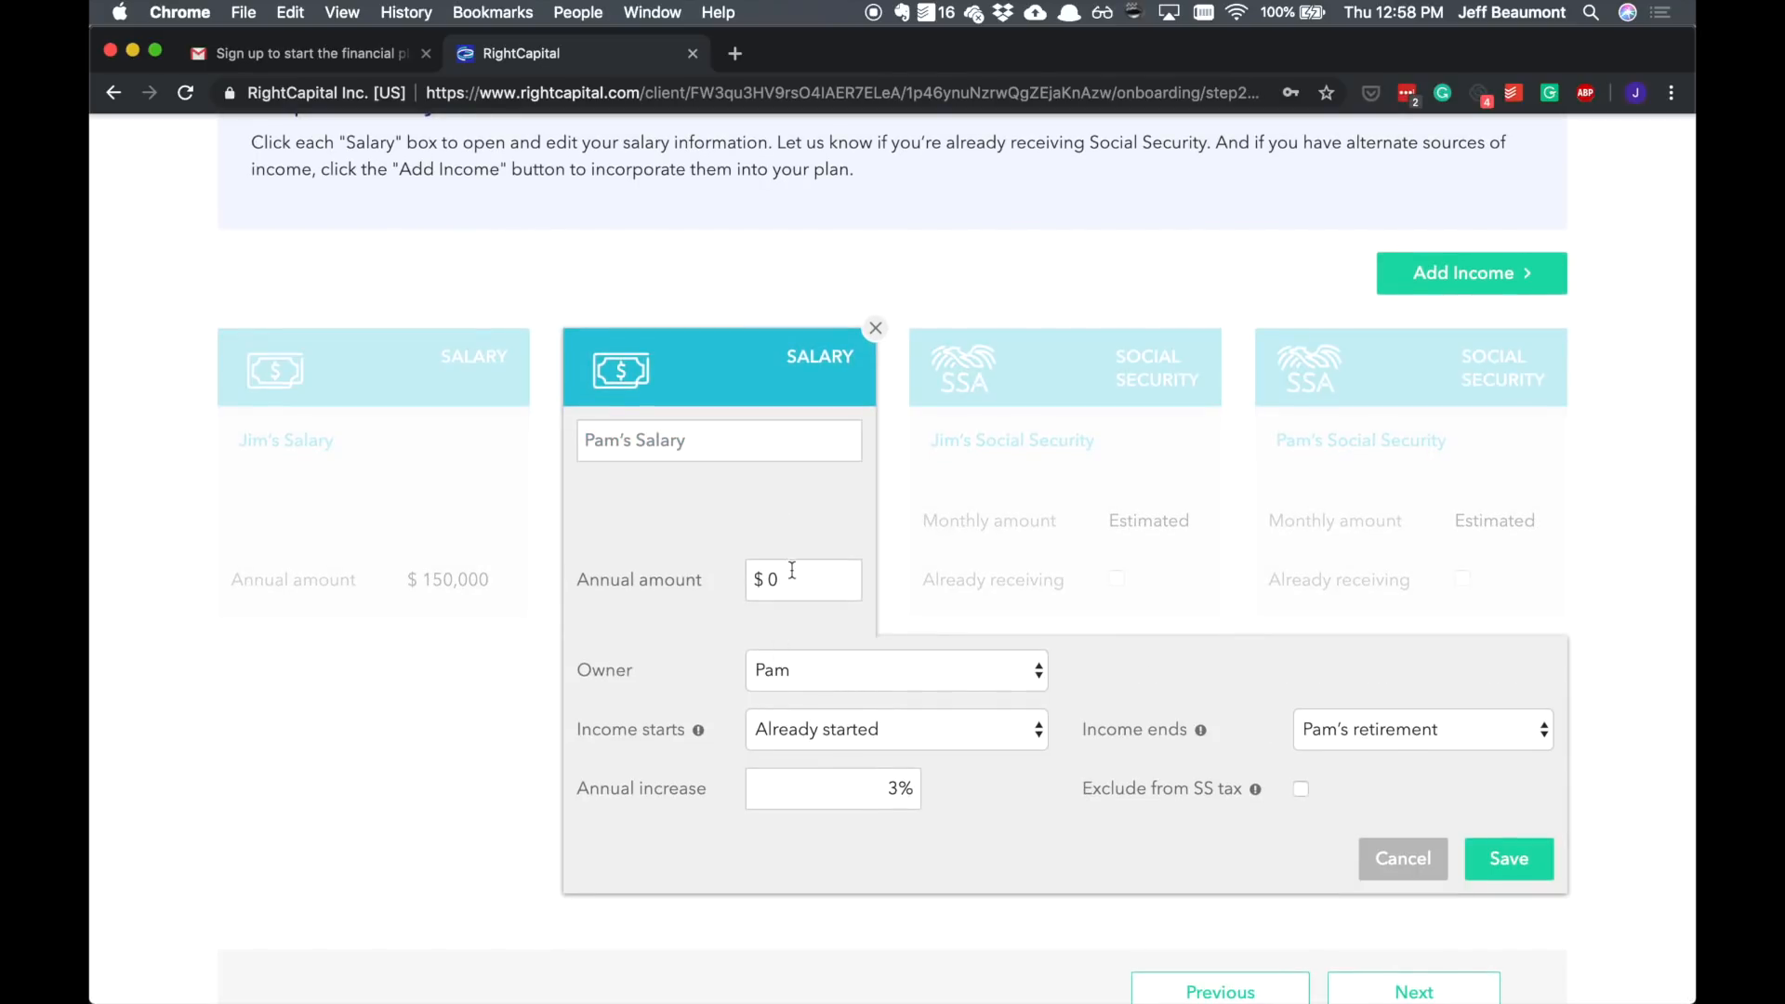
pyautogui.click(1492, 863)
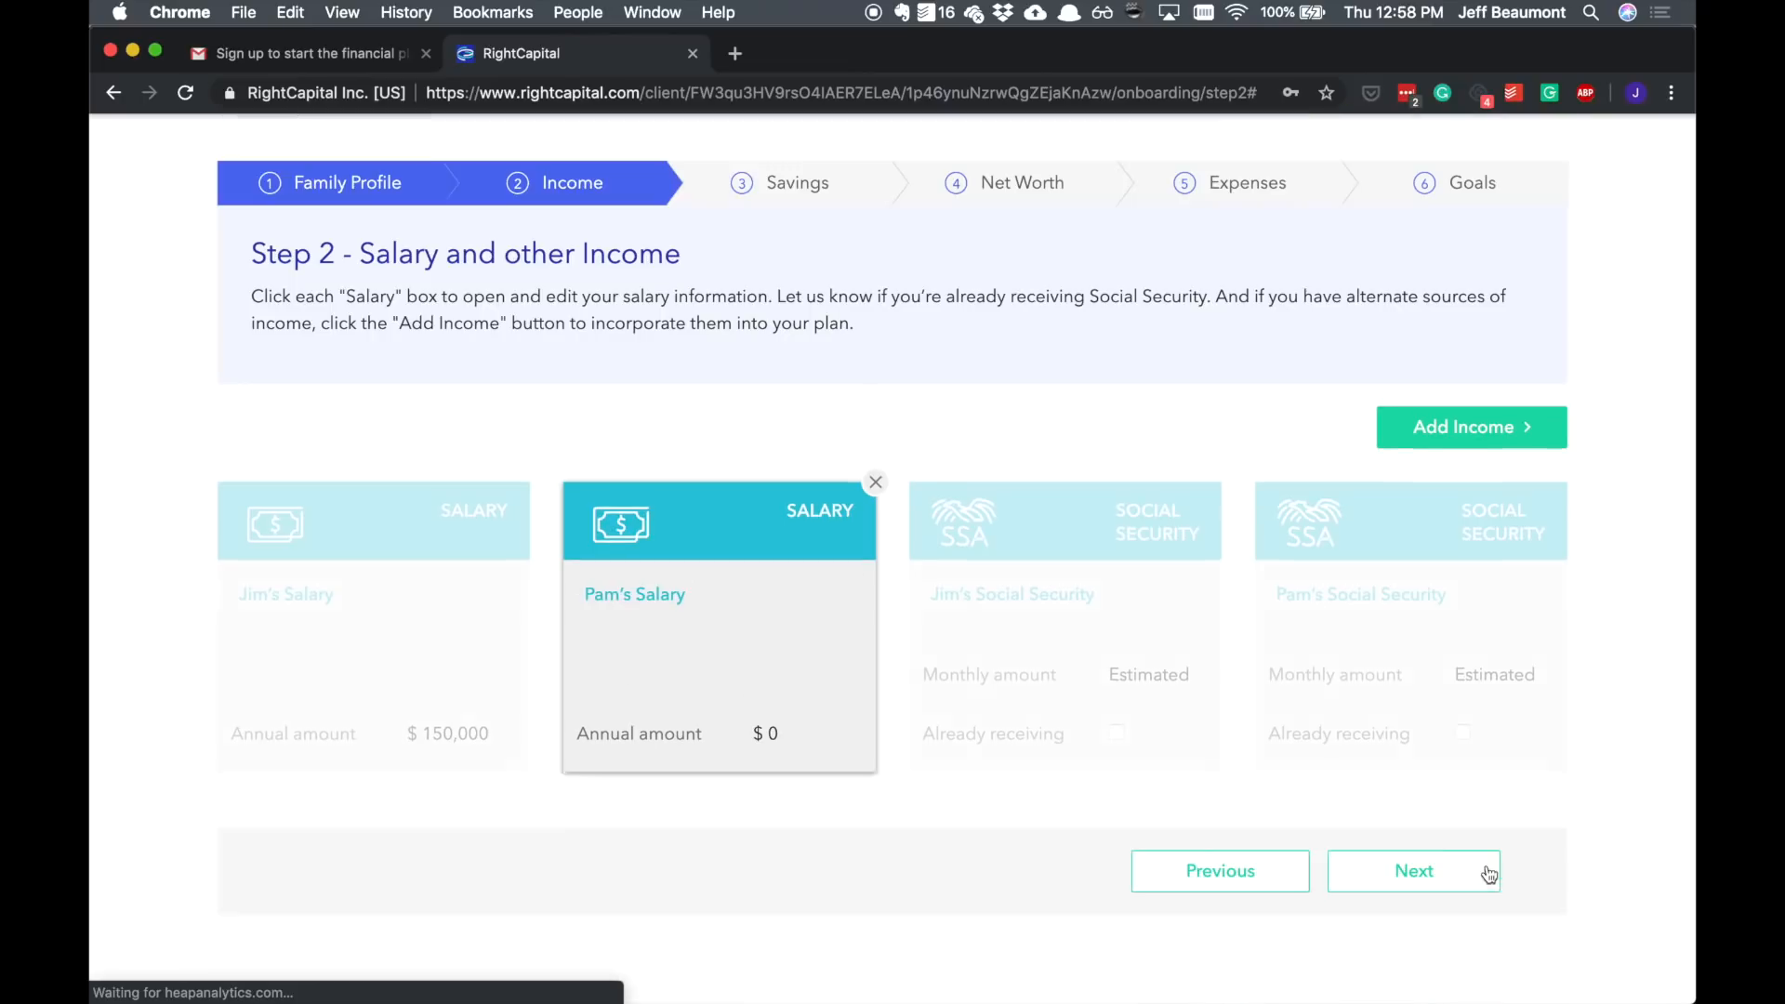
# Step: Base Jim's Social Security on full retirement benefit with a $1,900 monthly PIA and save
pyautogui.click(1106, 662)
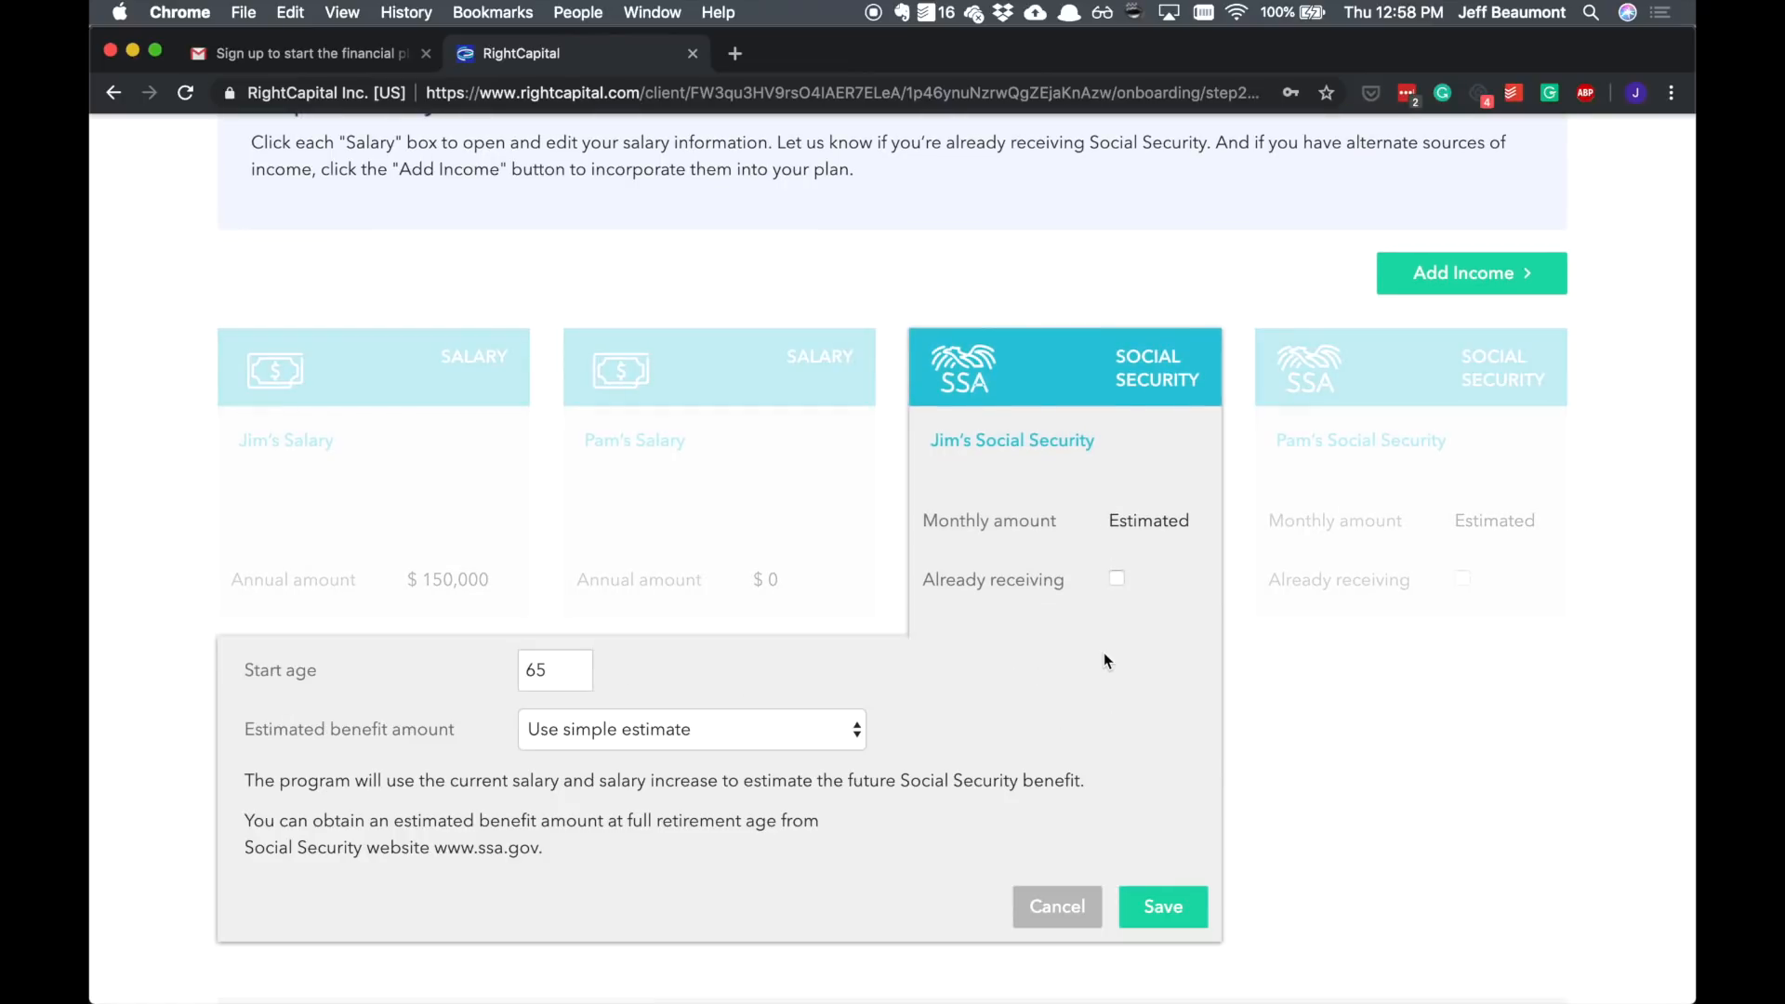
pyautogui.click(686, 731)
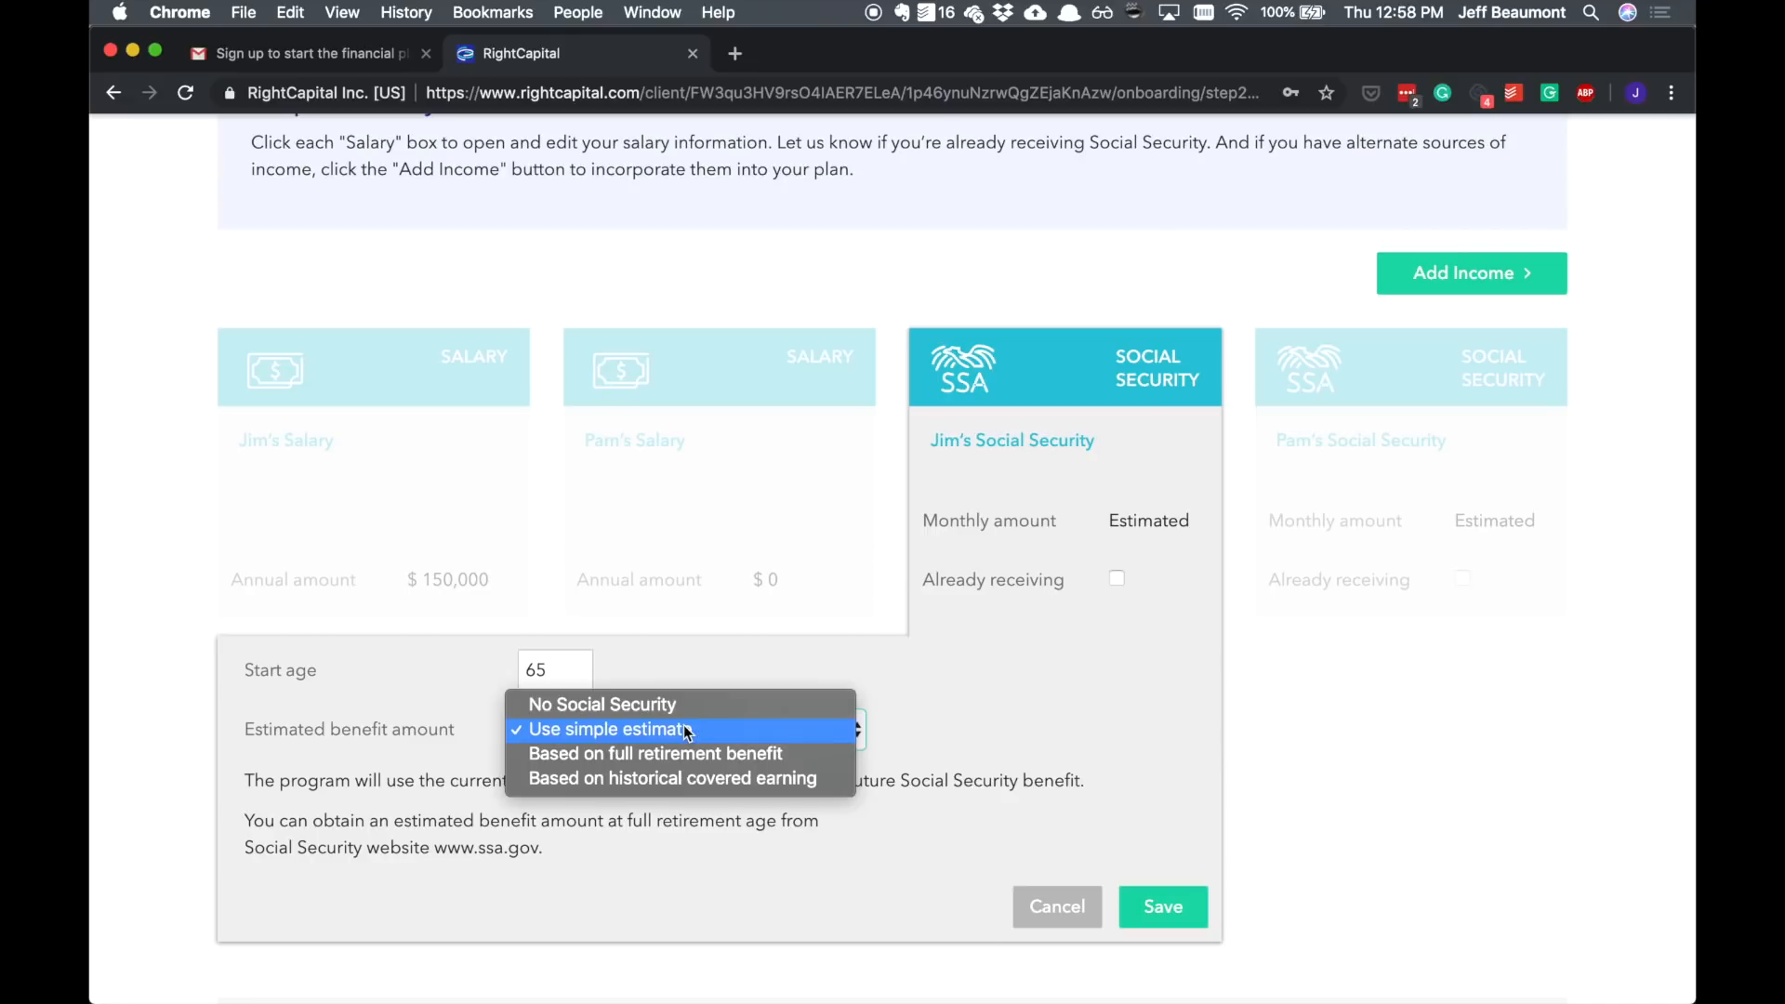
pyautogui.click(782, 751)
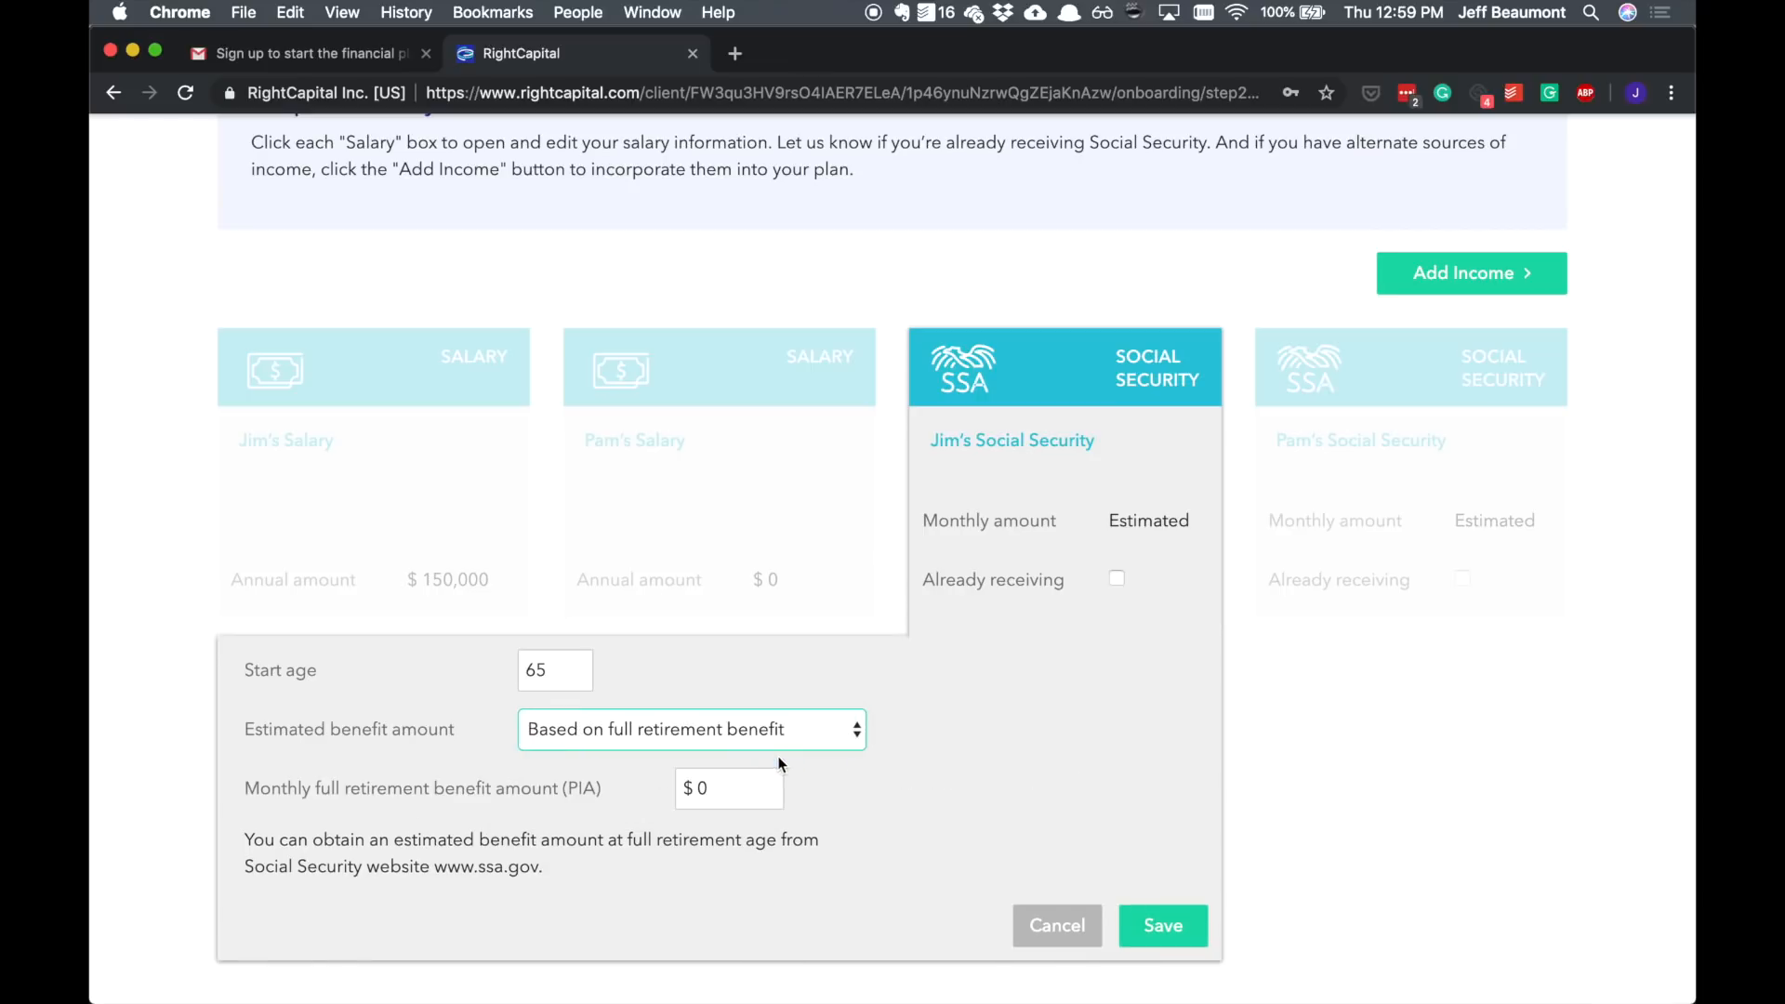
pyautogui.press('Tab')
pyautogui.write('1900')
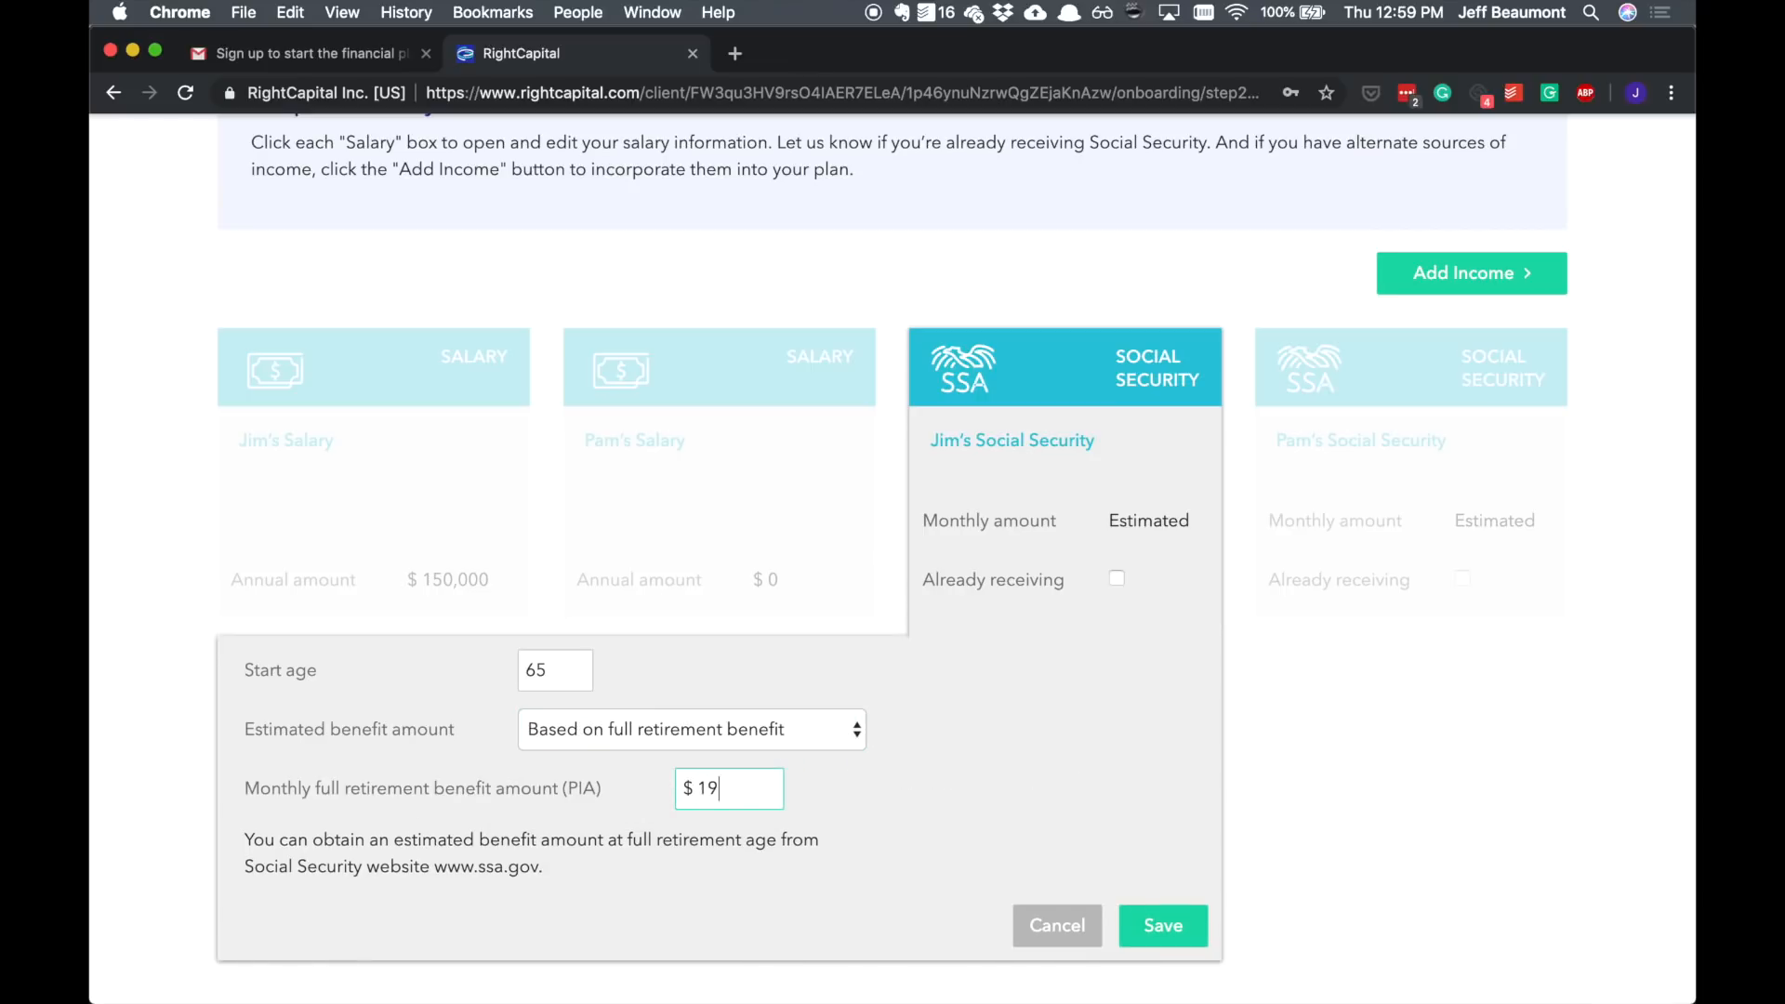
pyautogui.click(991, 787)
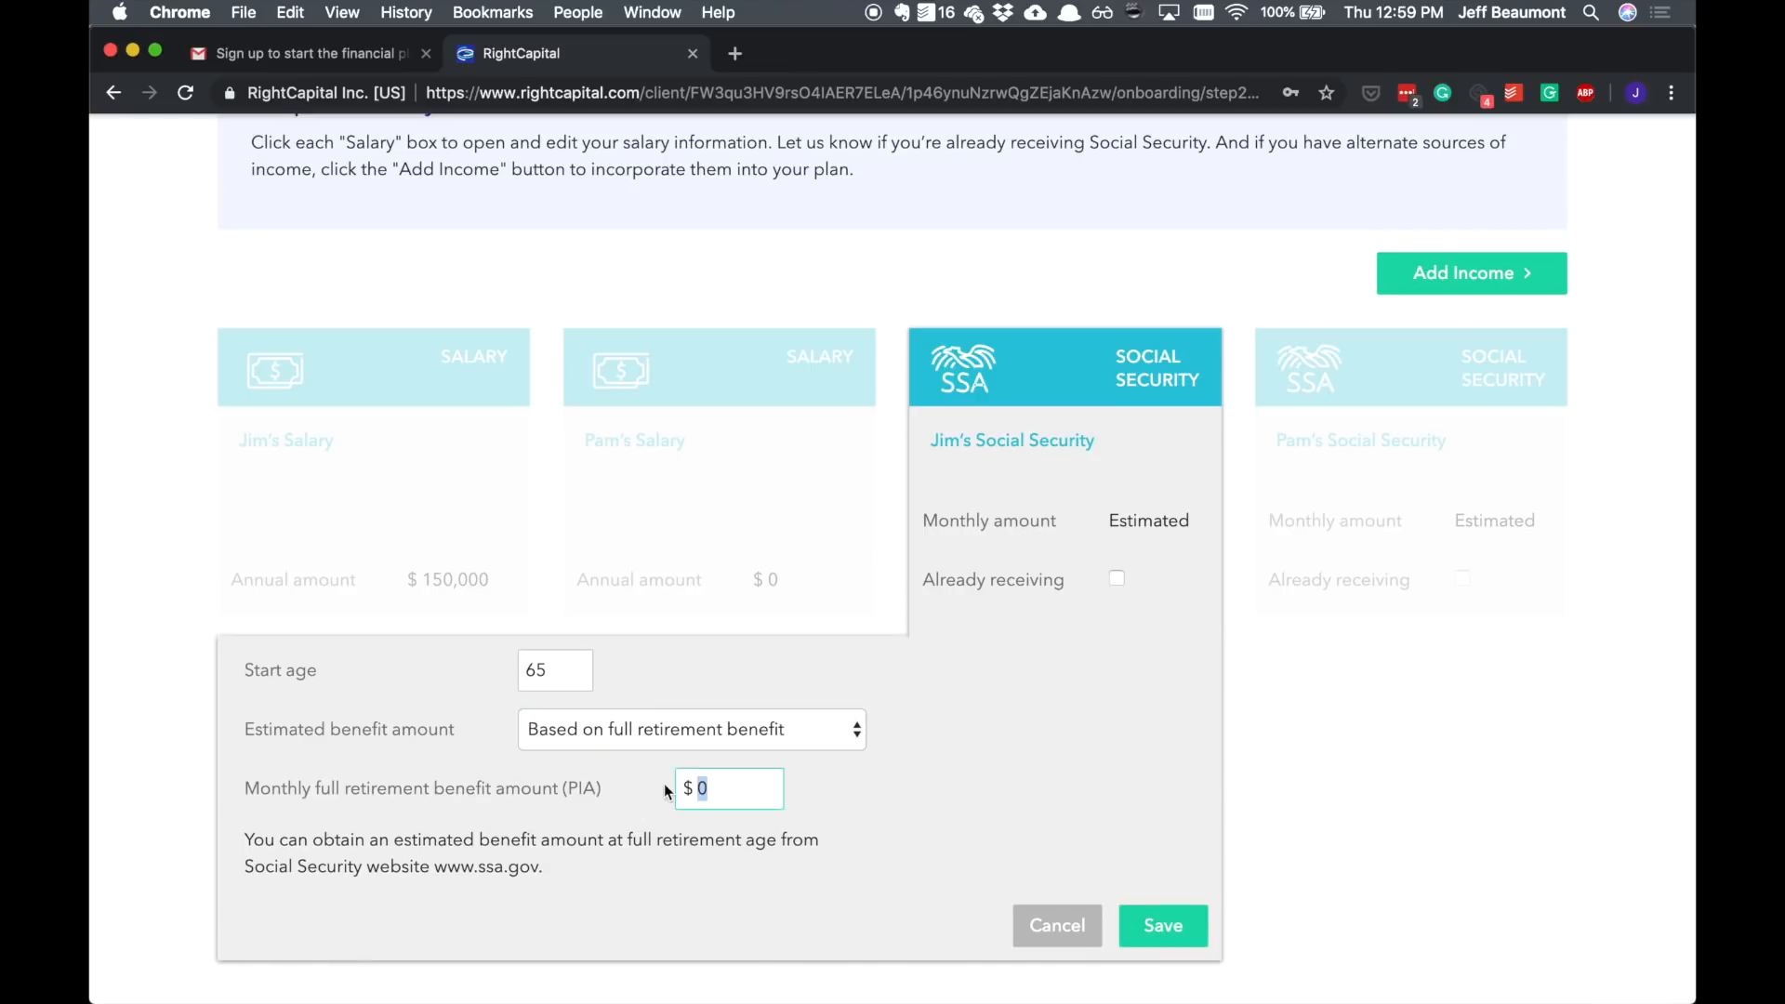
pyautogui.write('1900')
pyautogui.click(994, 792)
pyautogui.click(1119, 580)
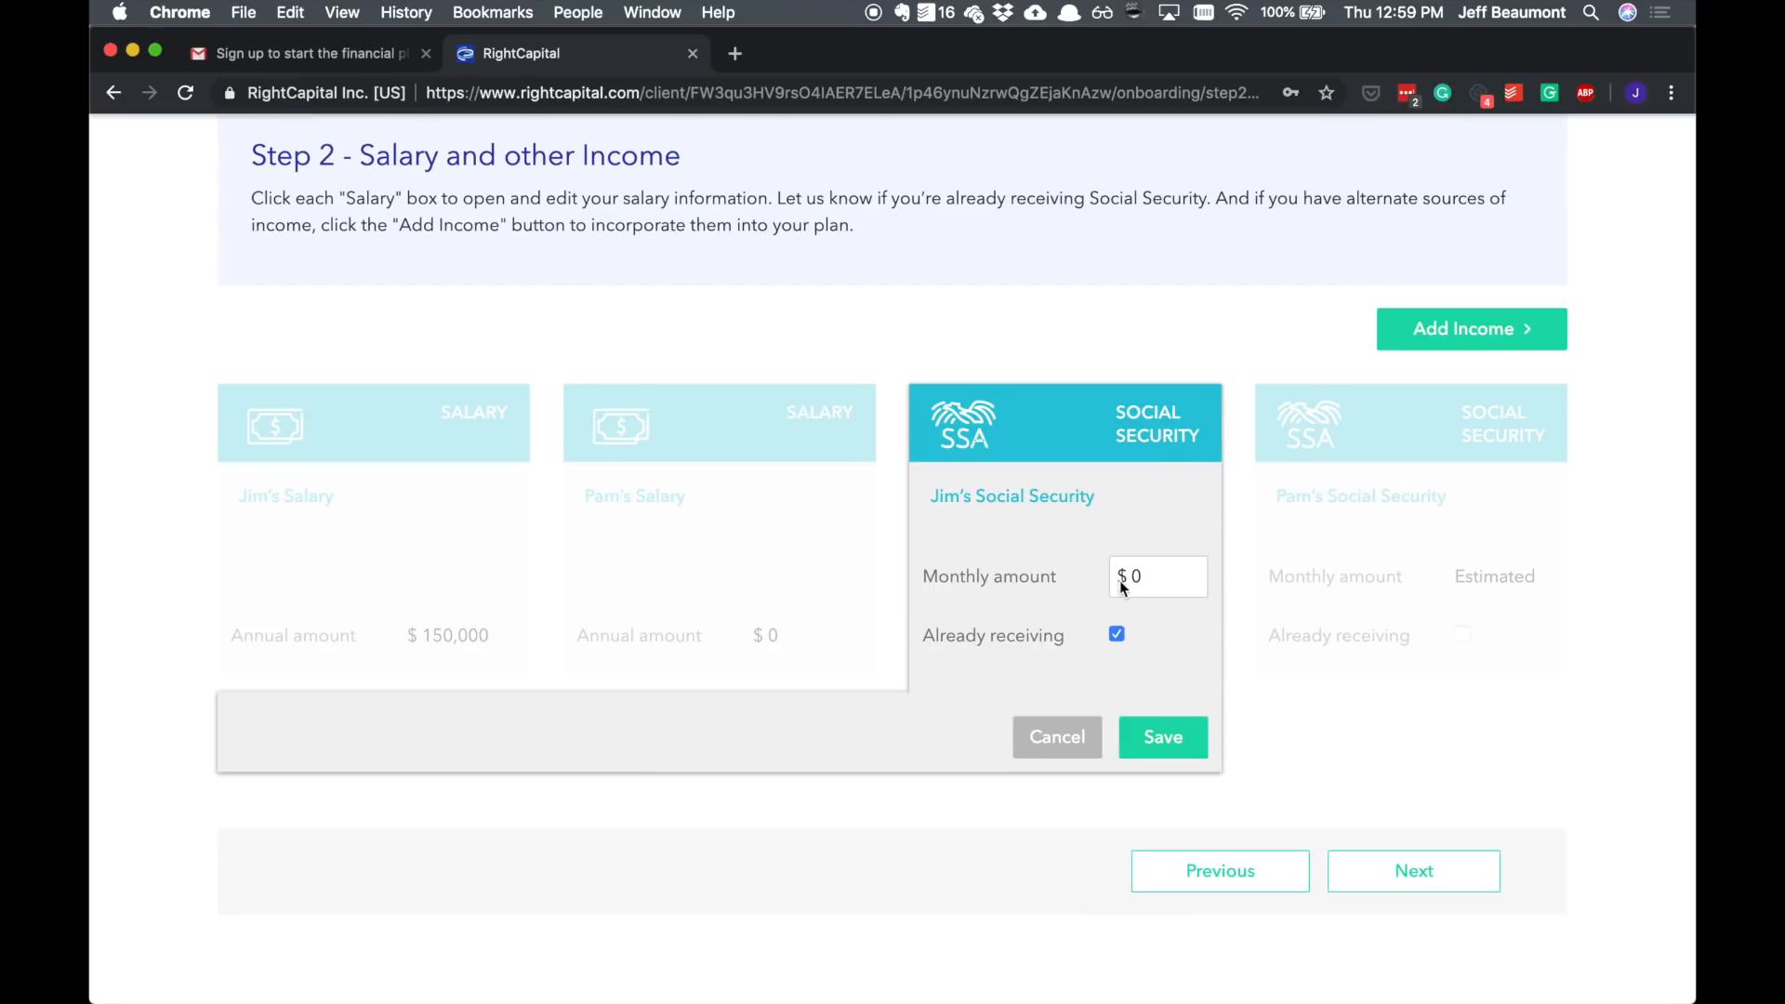
pyautogui.click(1121, 636)
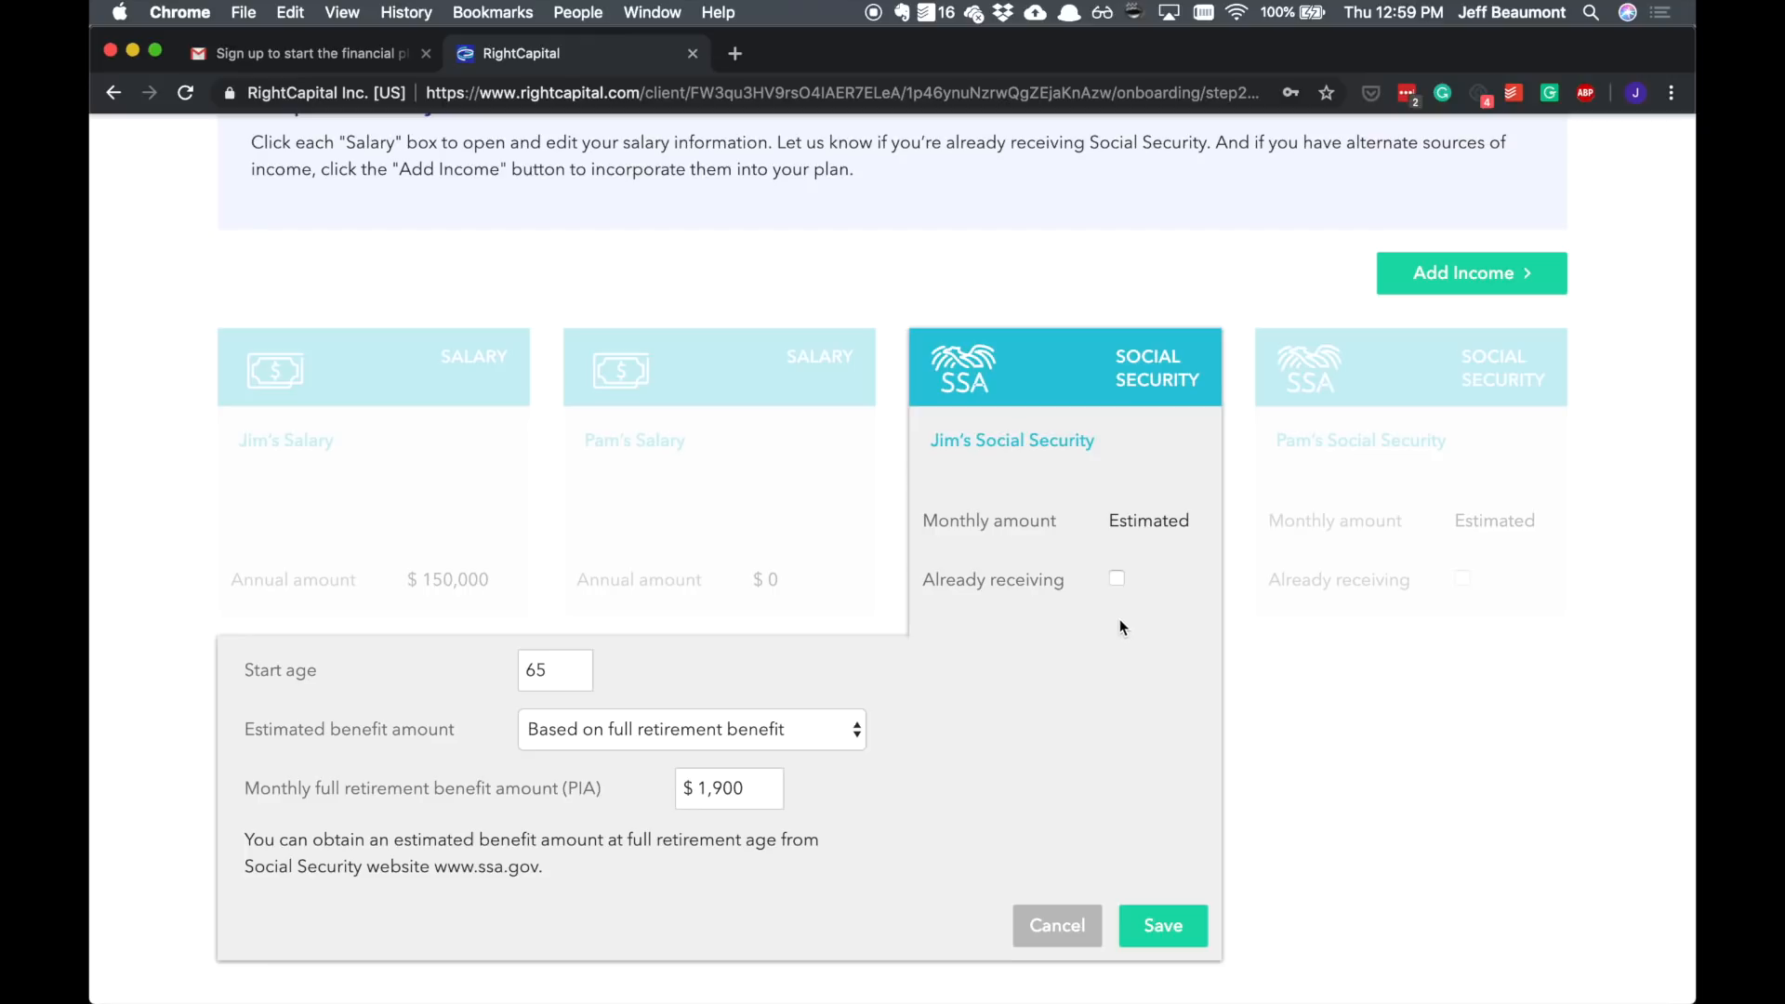
pyautogui.click(1163, 916)
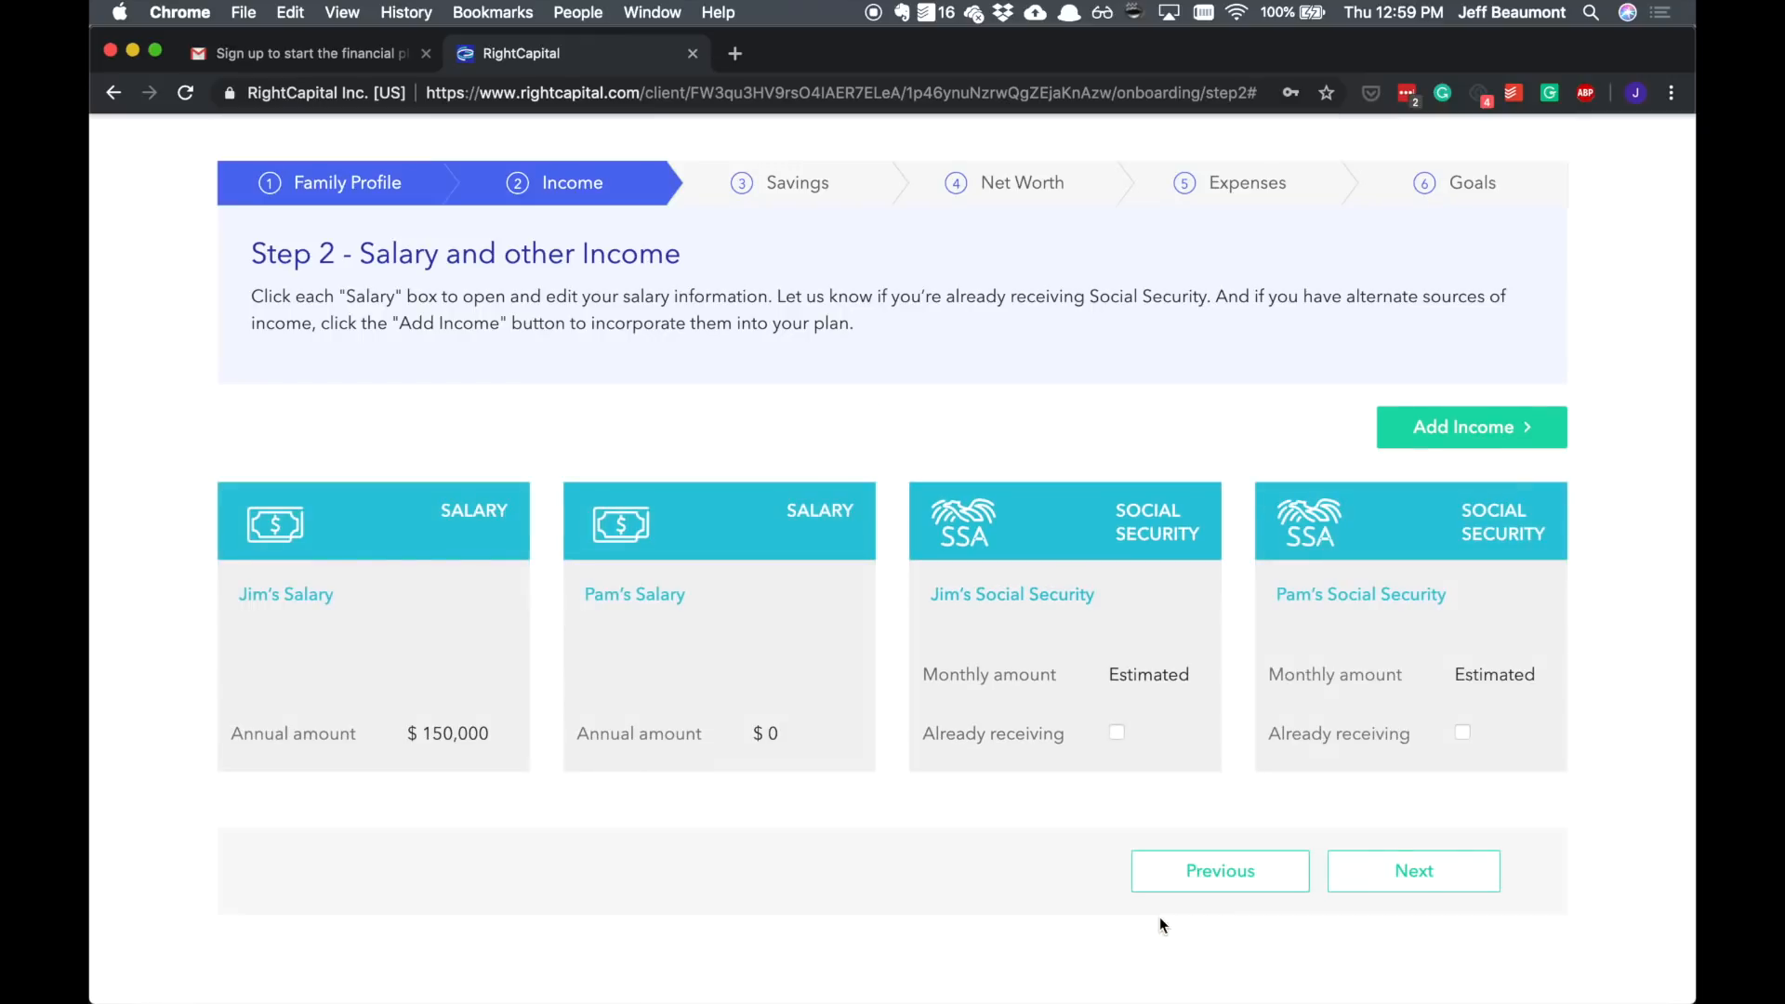
# Step: Add a pension income named "To discuss later on" and save it
pyautogui.click(1447, 433)
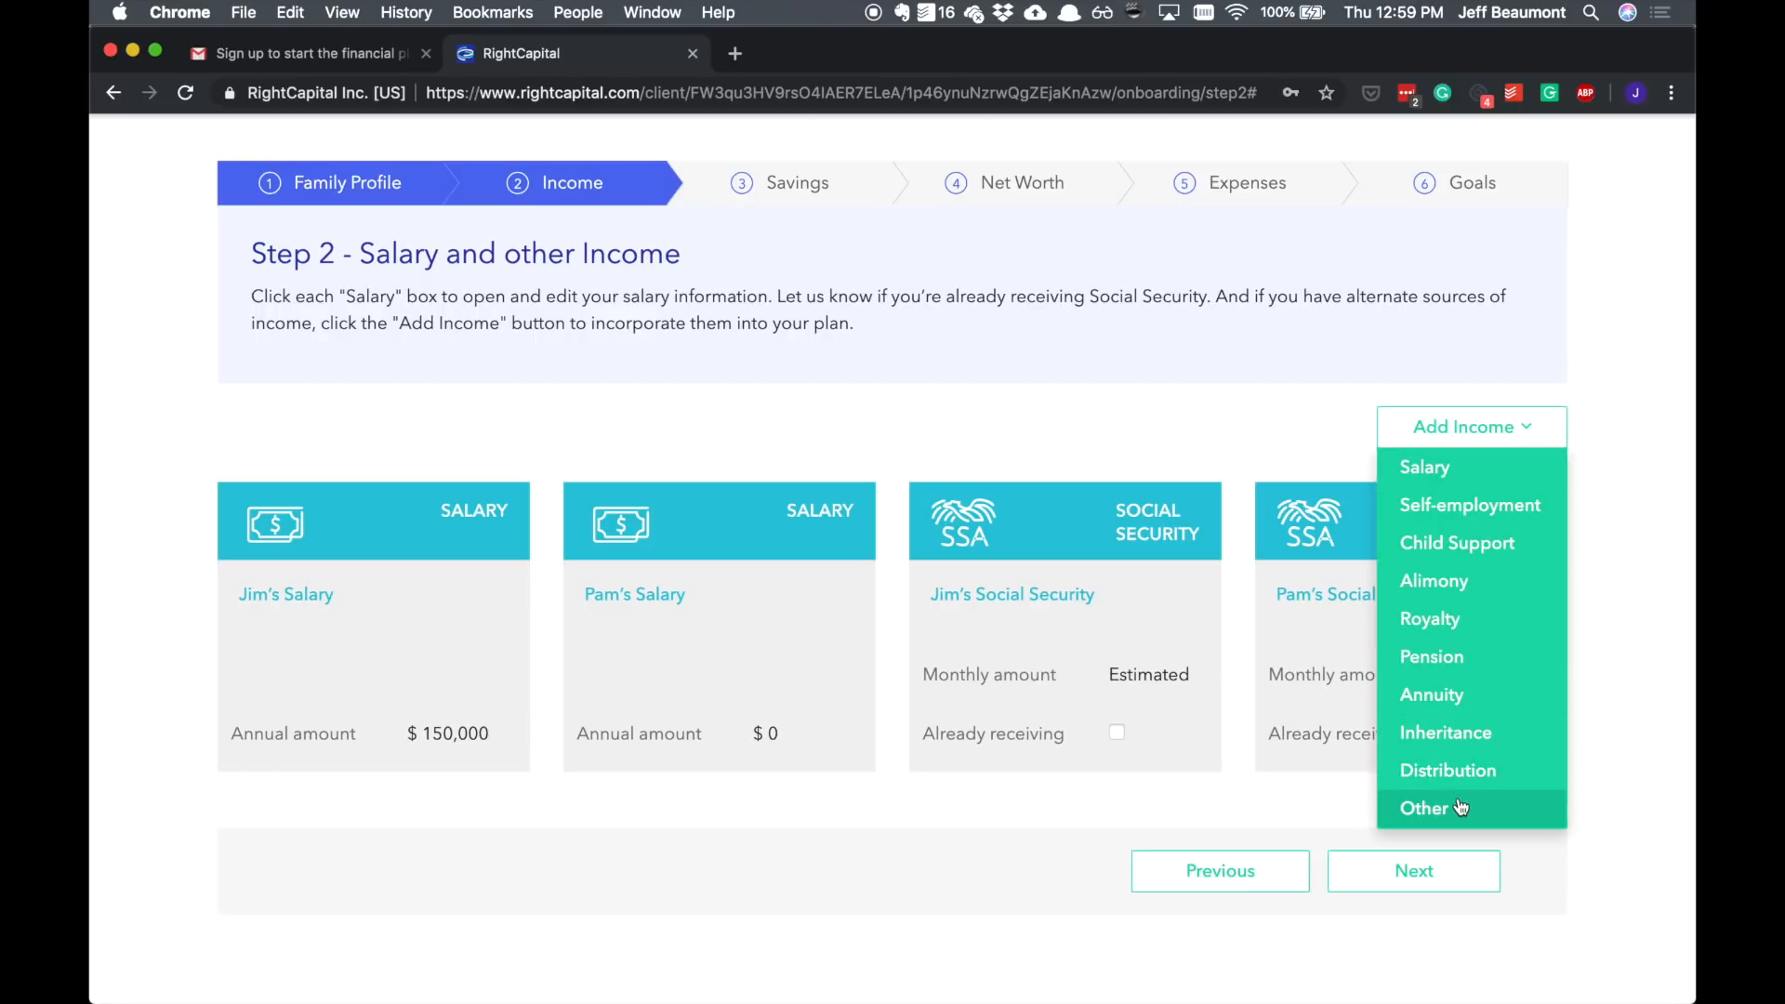
pyautogui.click(1487, 656)
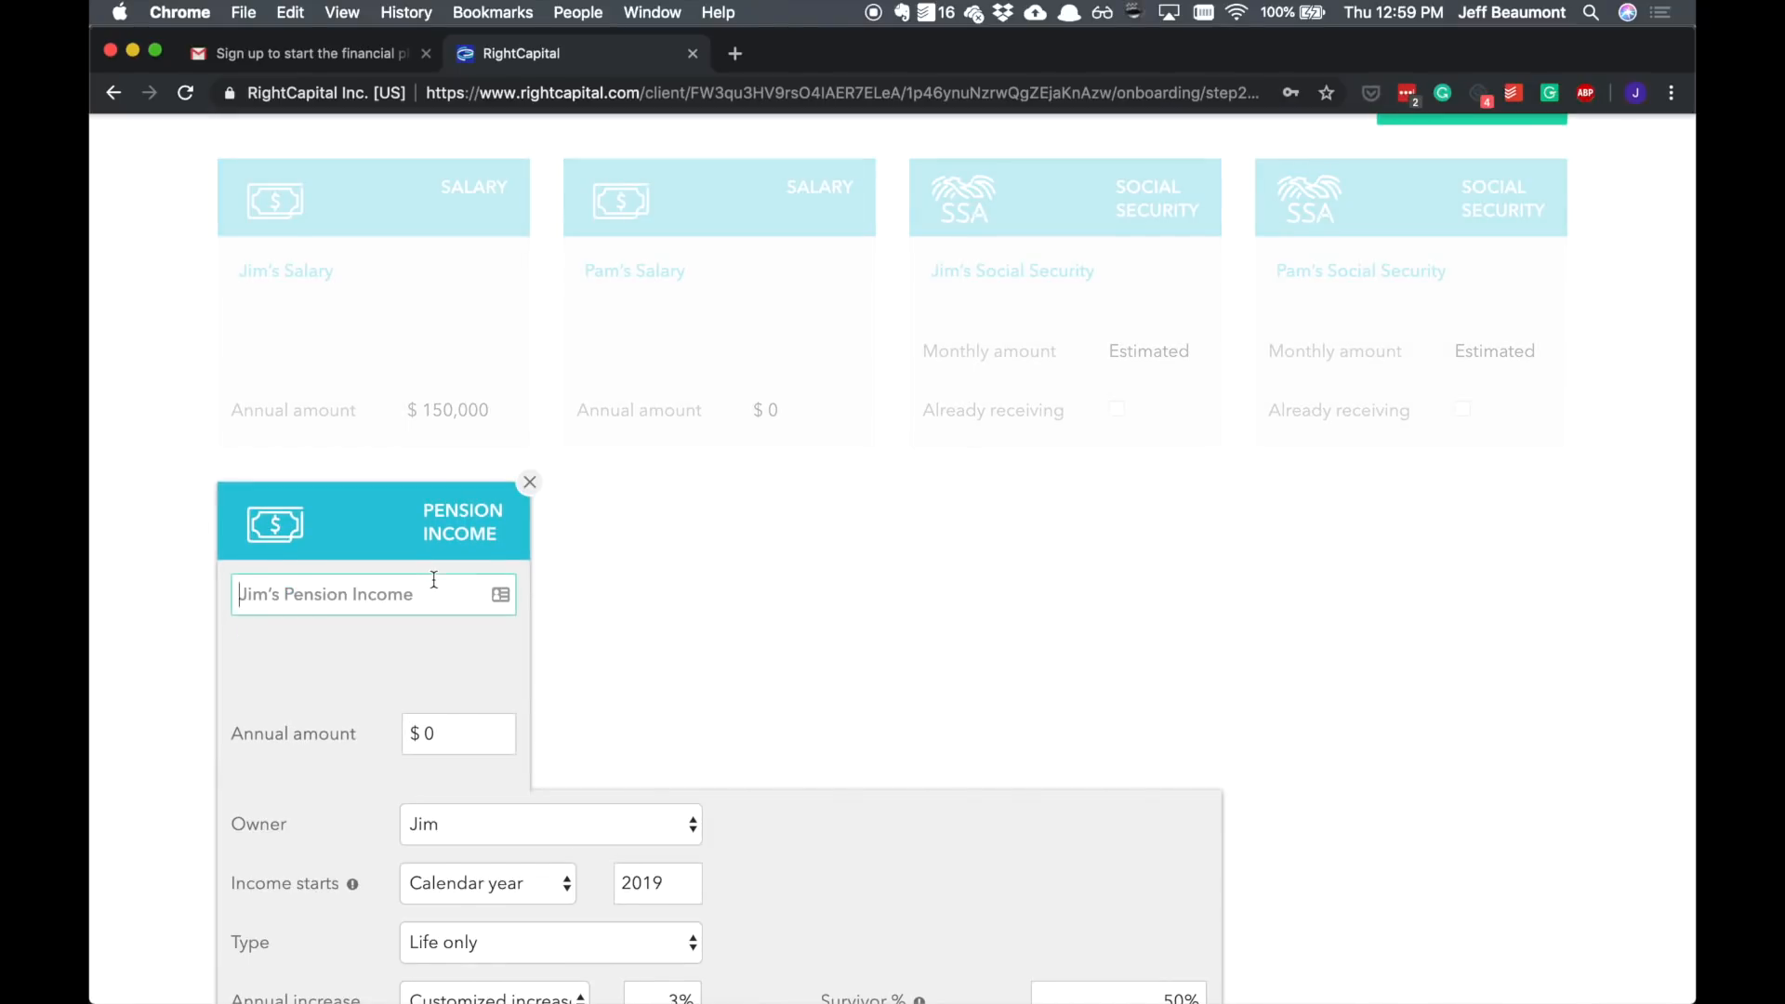
pyautogui.write('To discuss l')
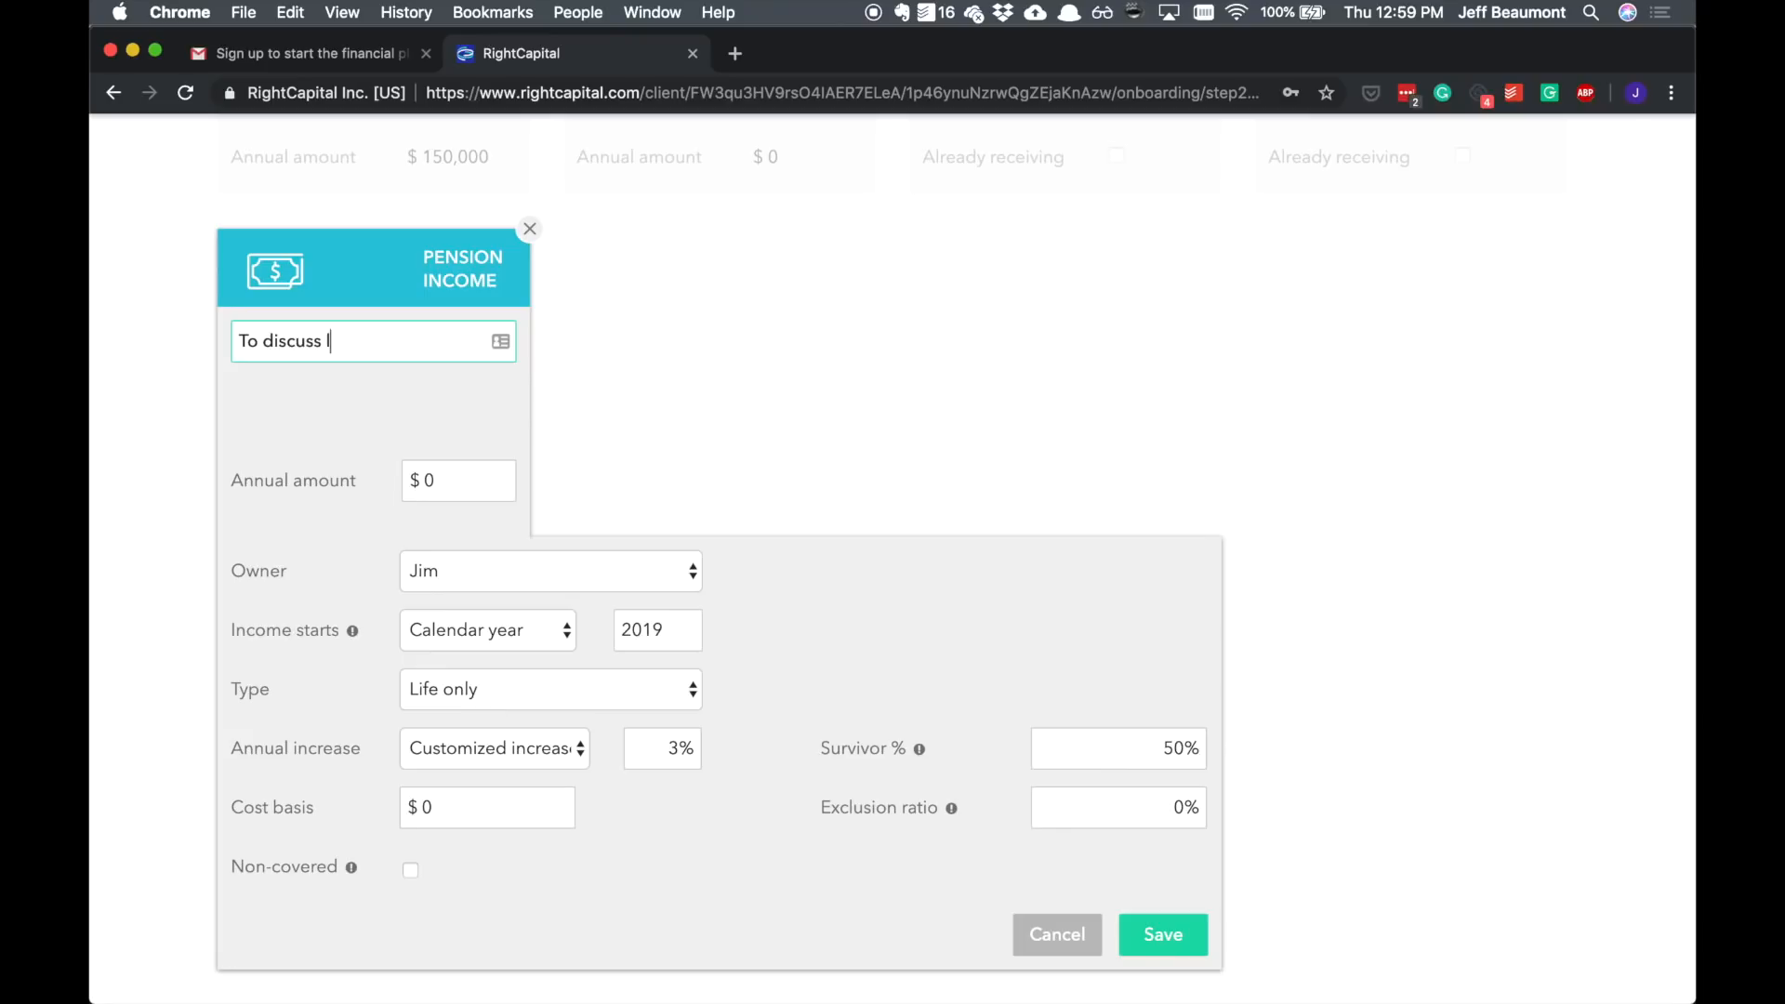
pyautogui.write('ater on')
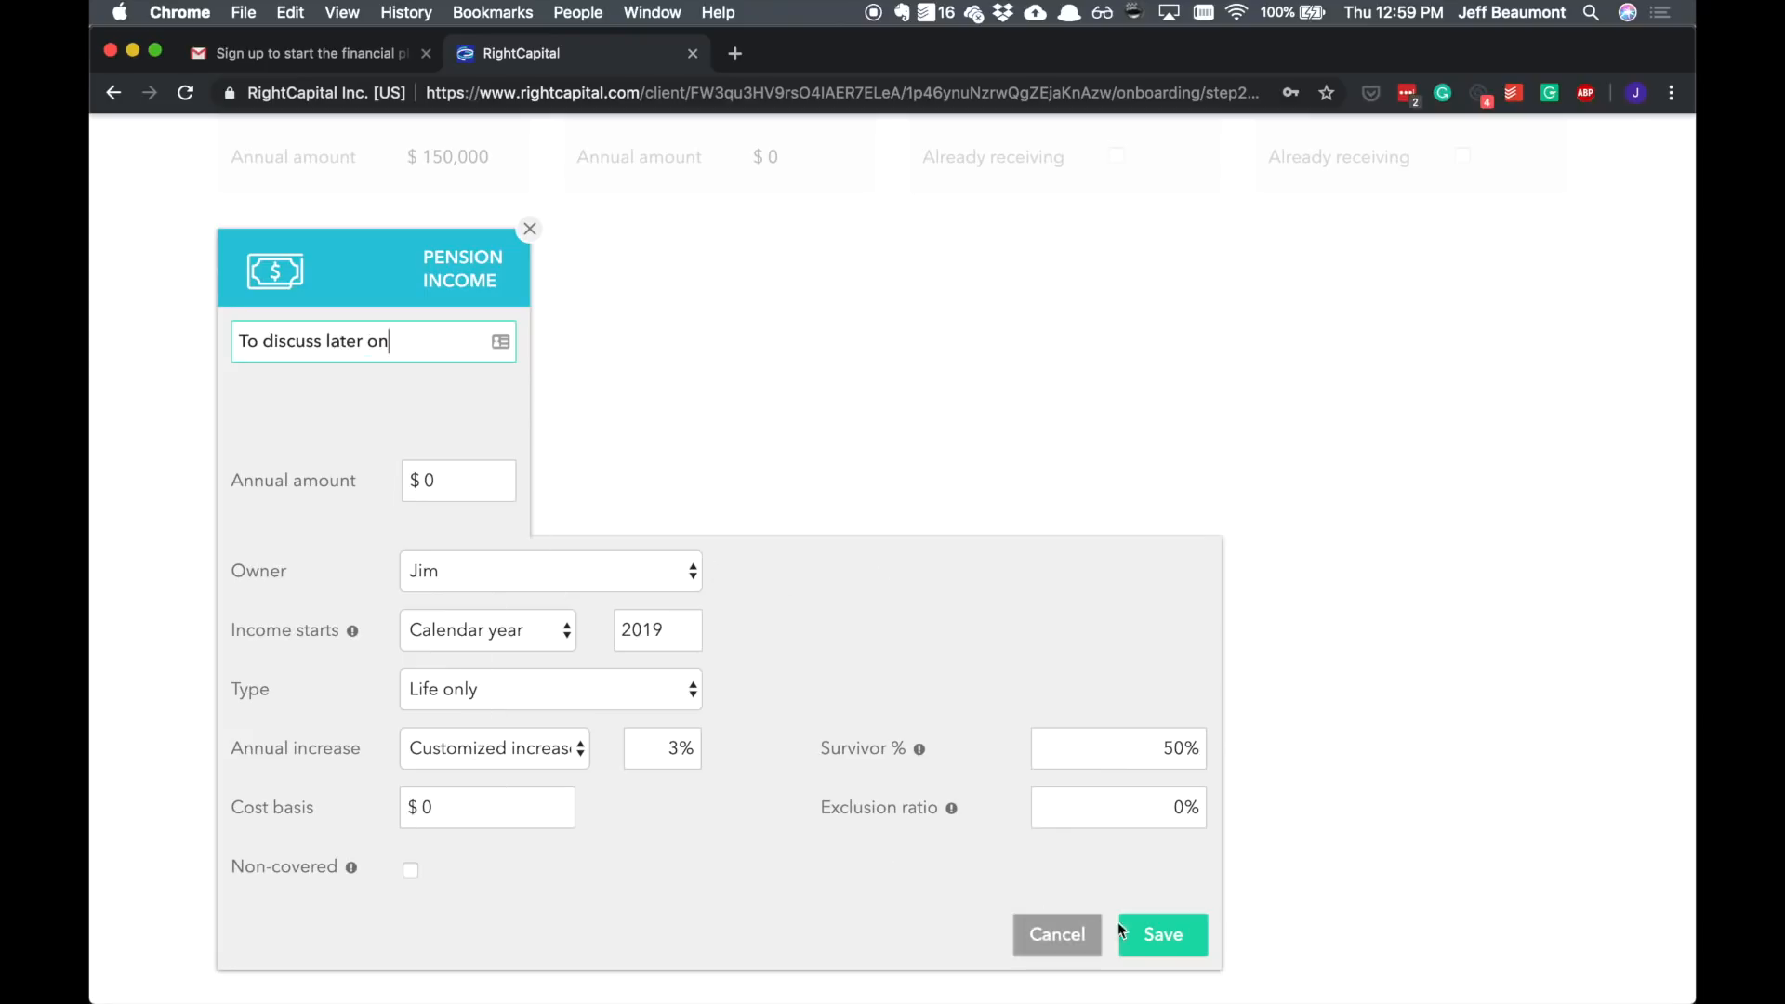
pyautogui.click(1163, 934)
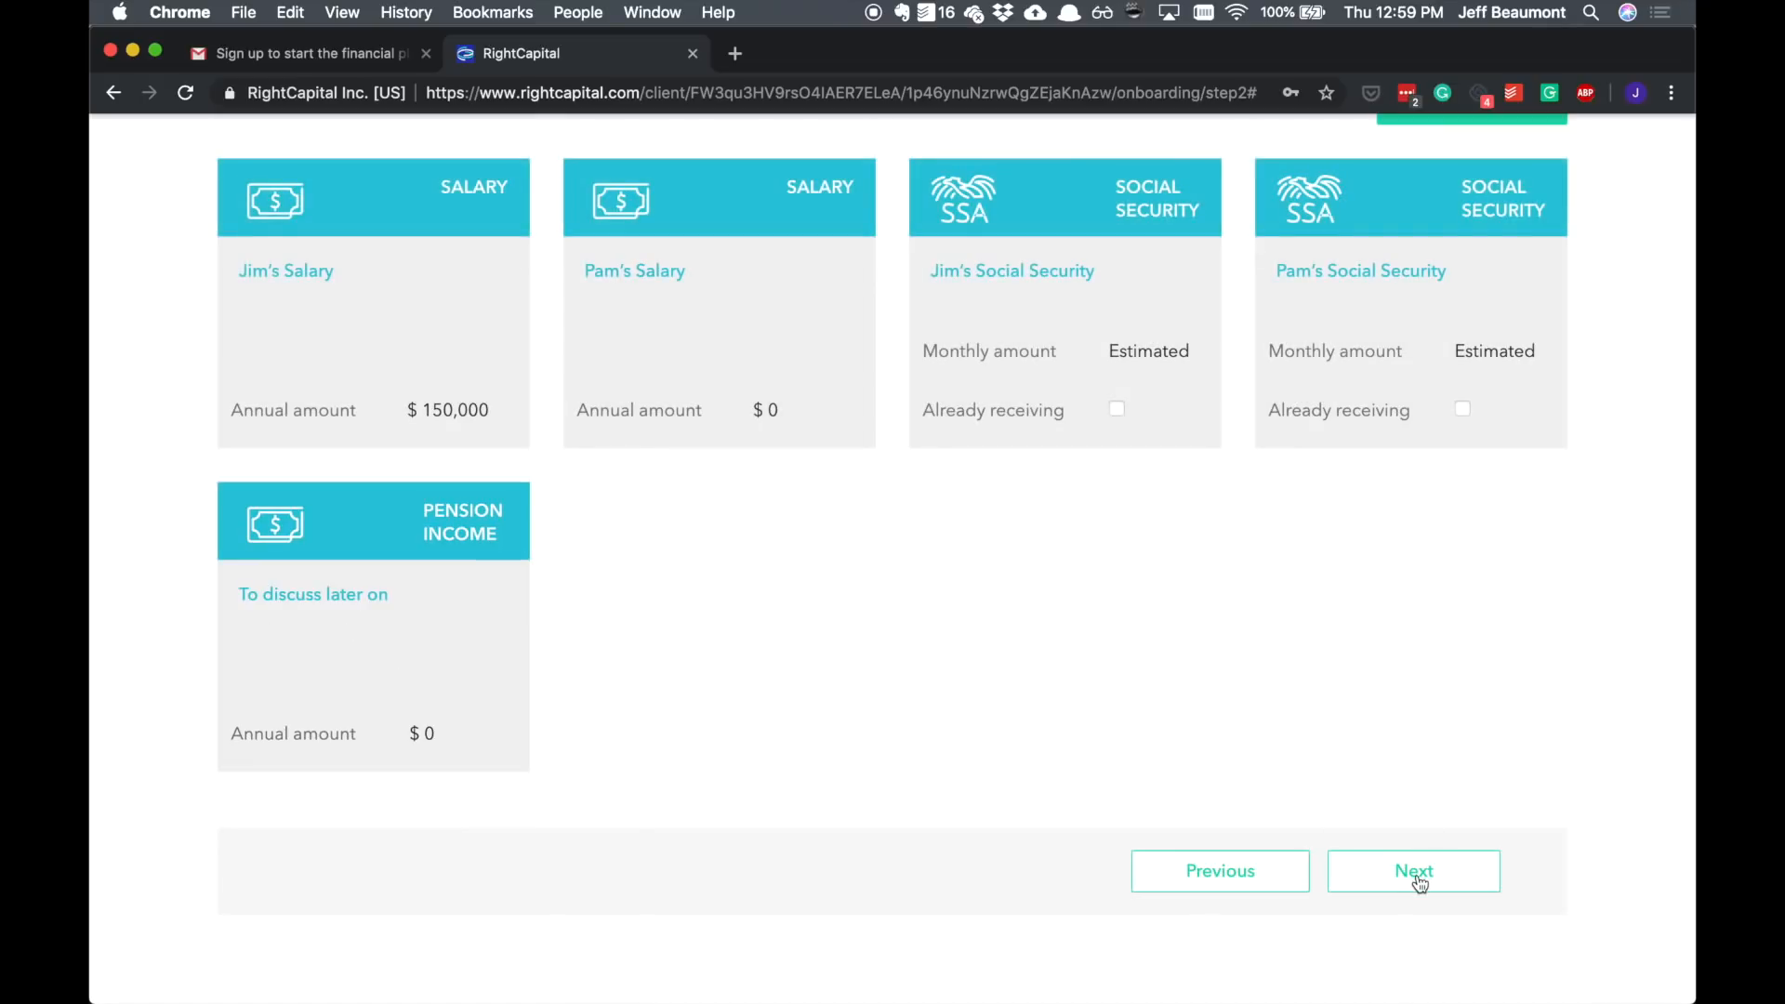
# Step: Go to the Savings step, set Jim's 401(k) contribution to 4% and primary match to 4%, and save
pyautogui.click(1416, 873)
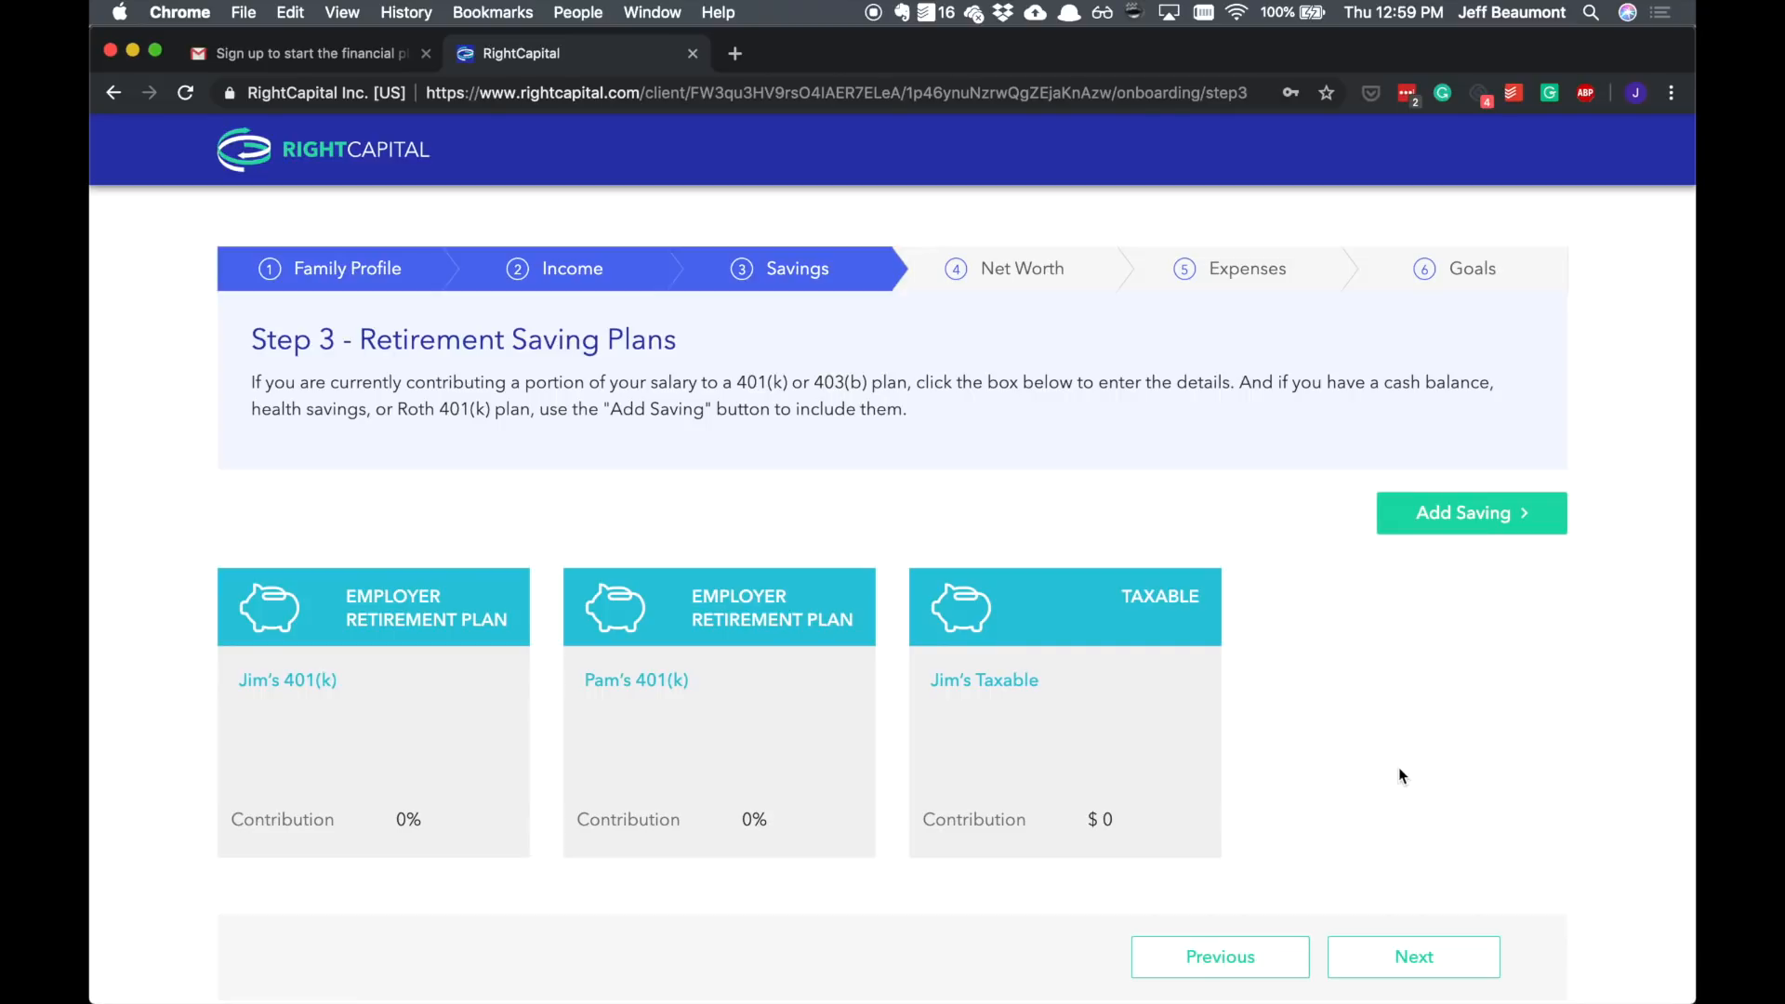
pyautogui.click(428, 679)
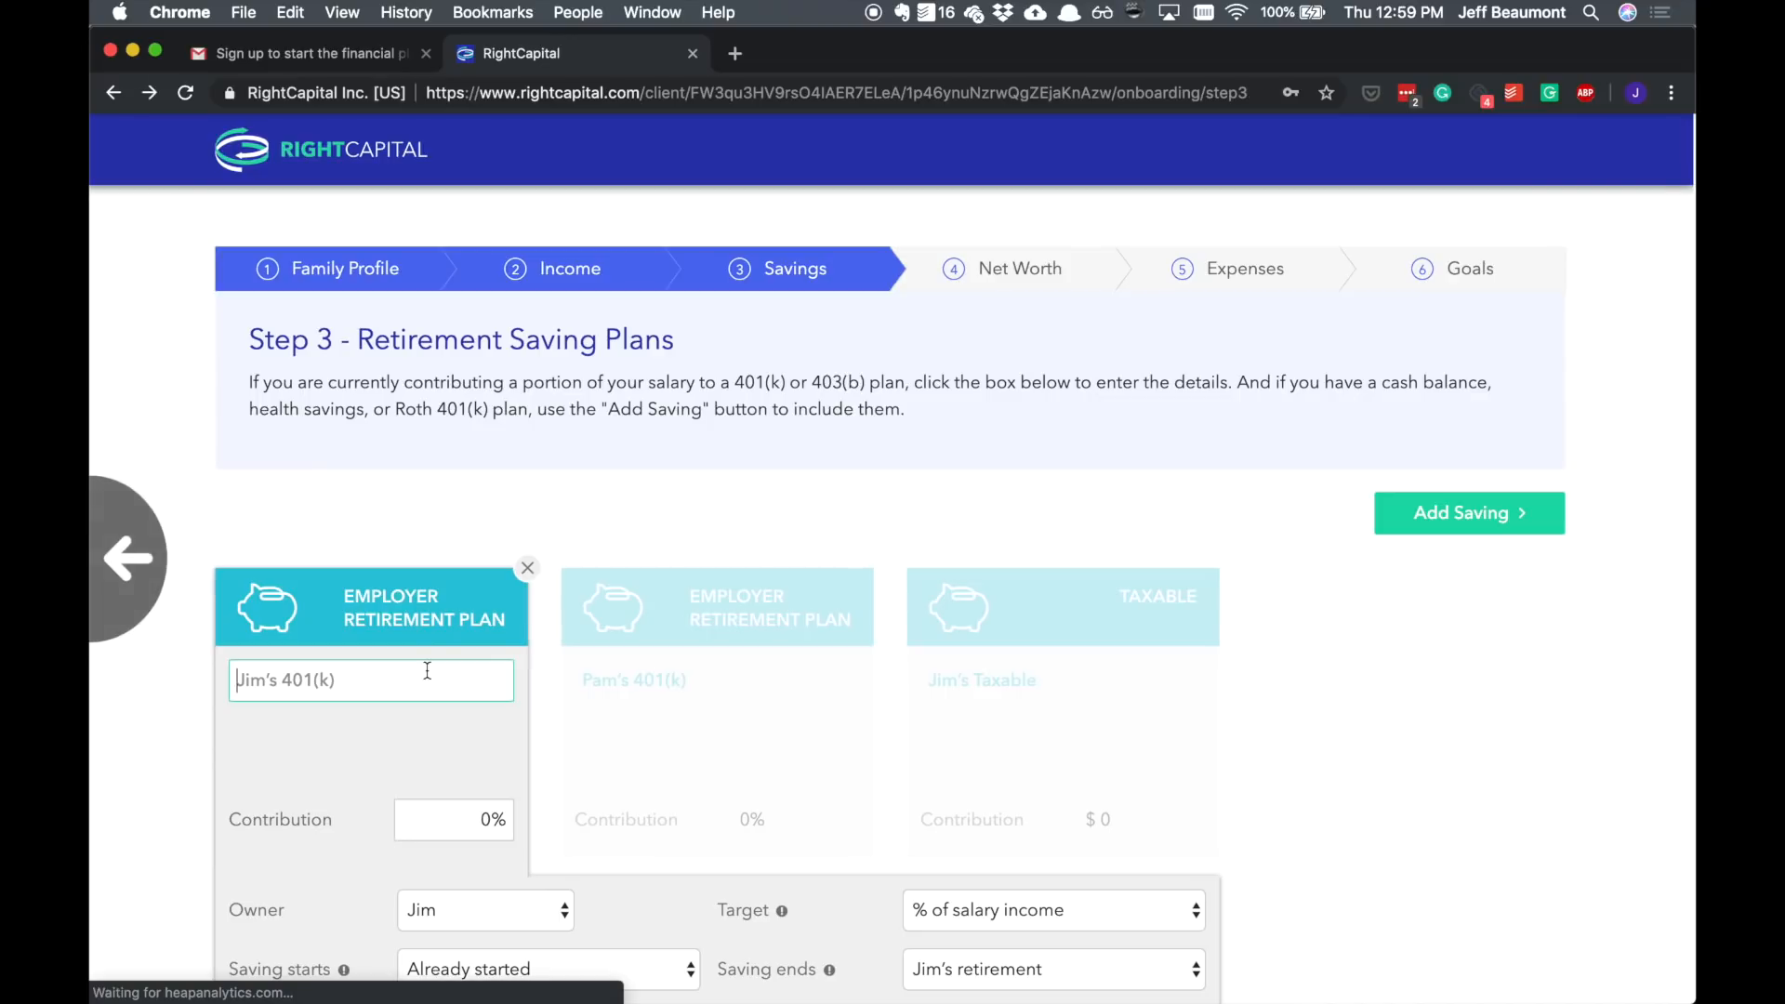
pyautogui.scroll(-2, 427, 670)
pyautogui.moveTo(471, 631); pyautogui.dragTo(545, 633)
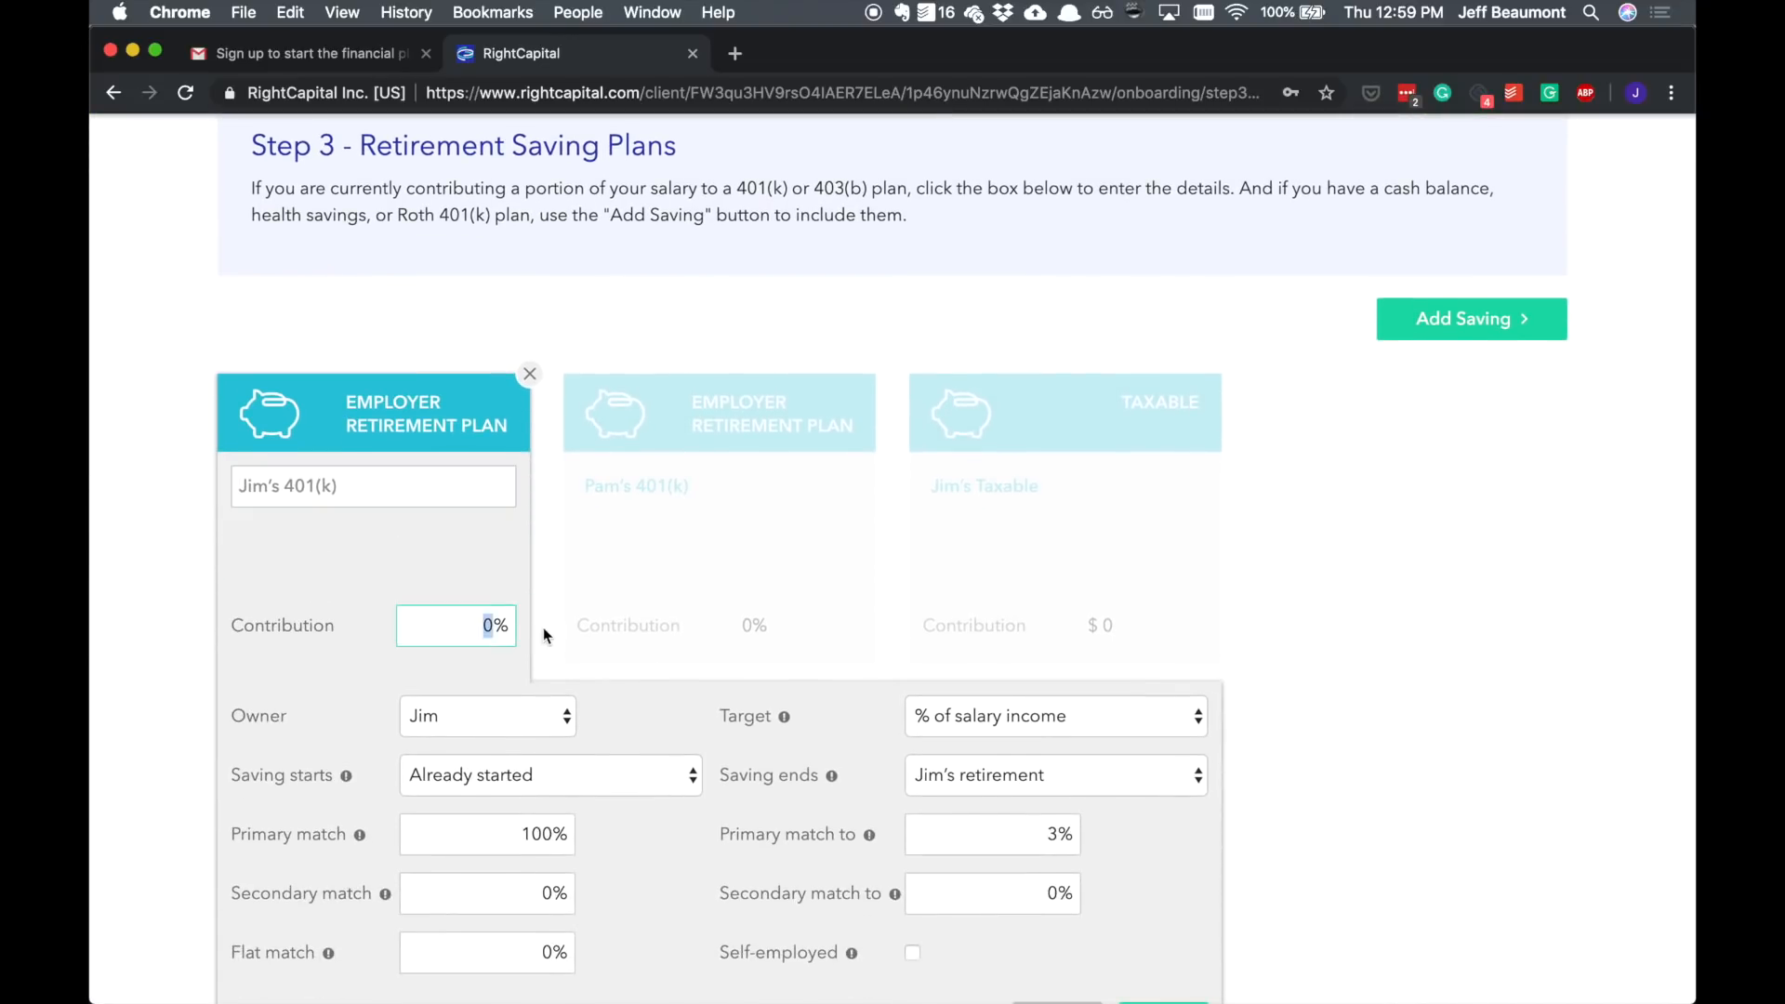
pyautogui.write('4')
pyautogui.scroll(-1, 799, 597)
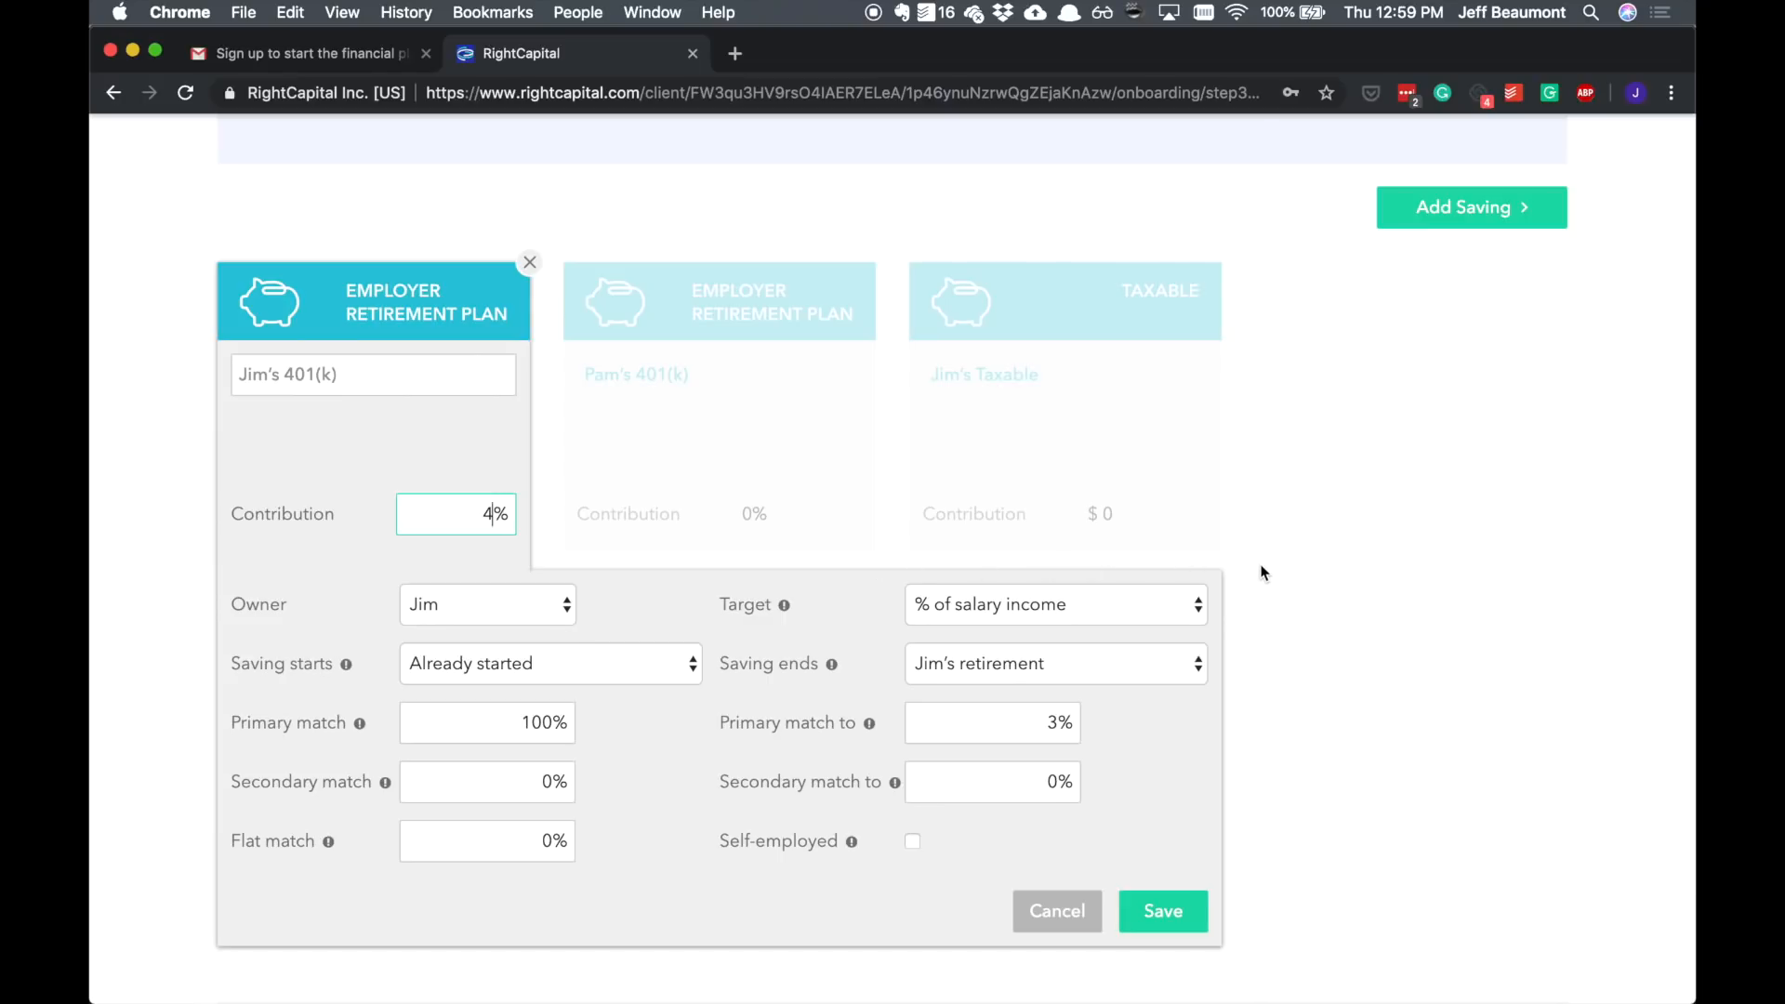
pyautogui.click(1167, 614)
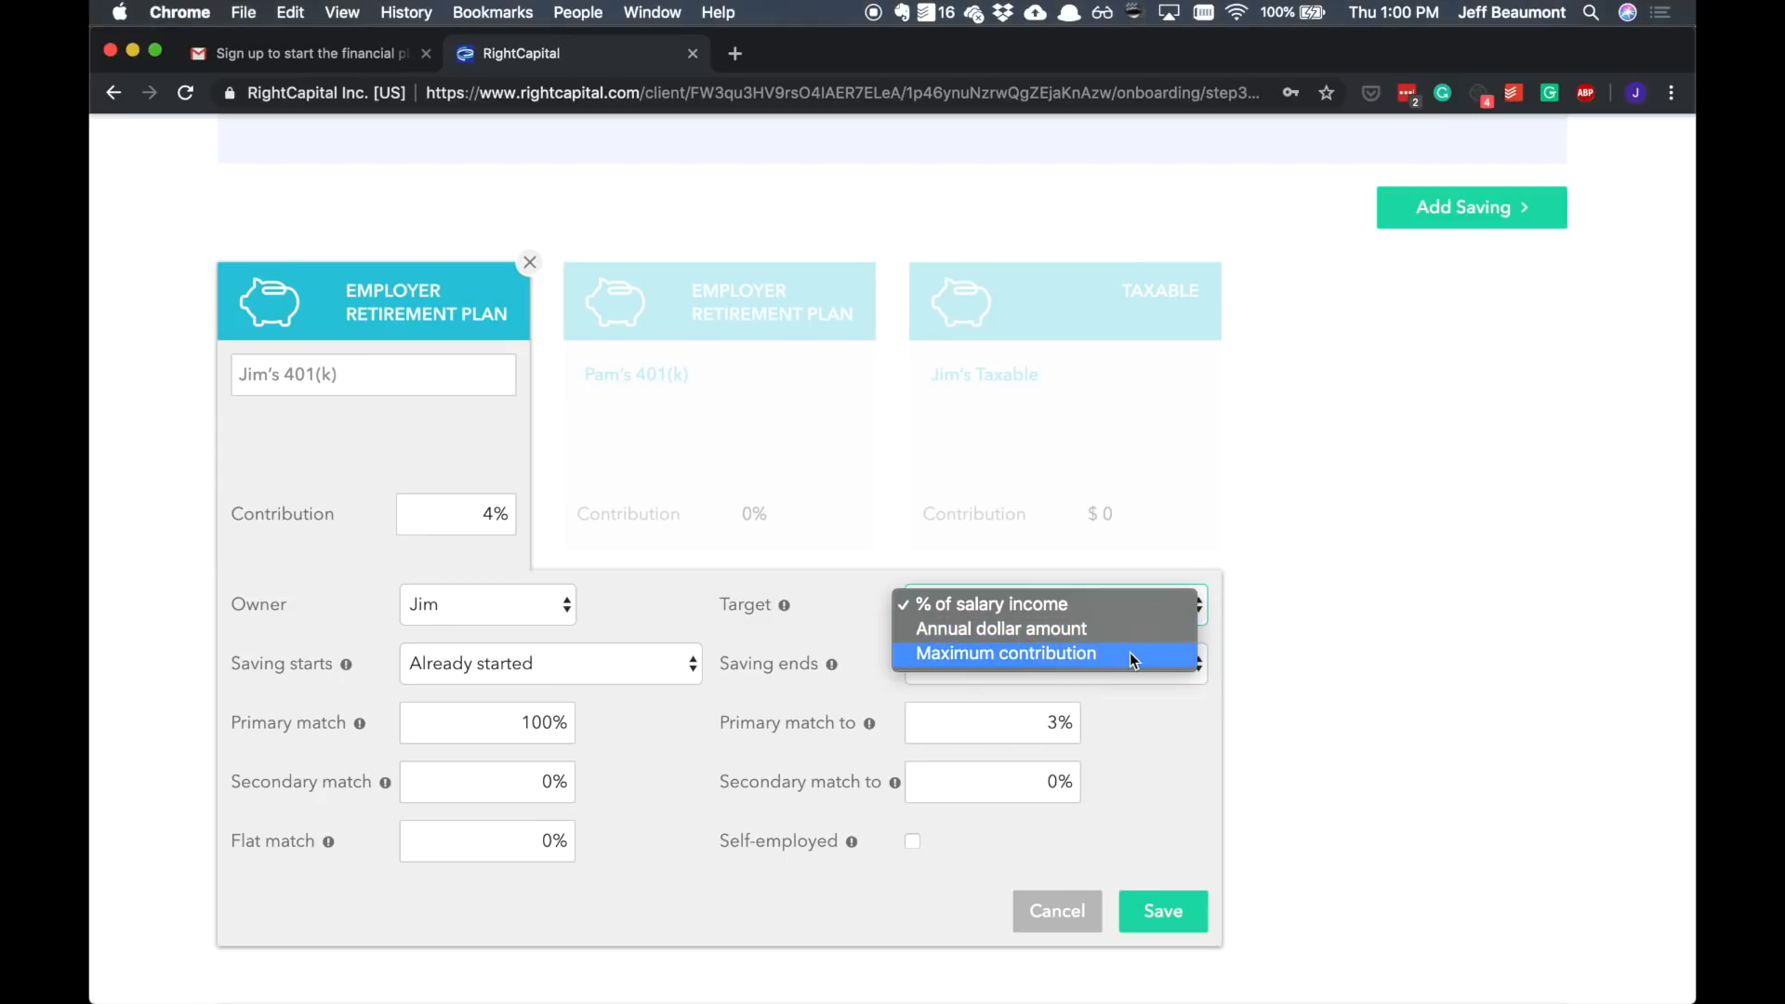
pyautogui.click(1108, 602)
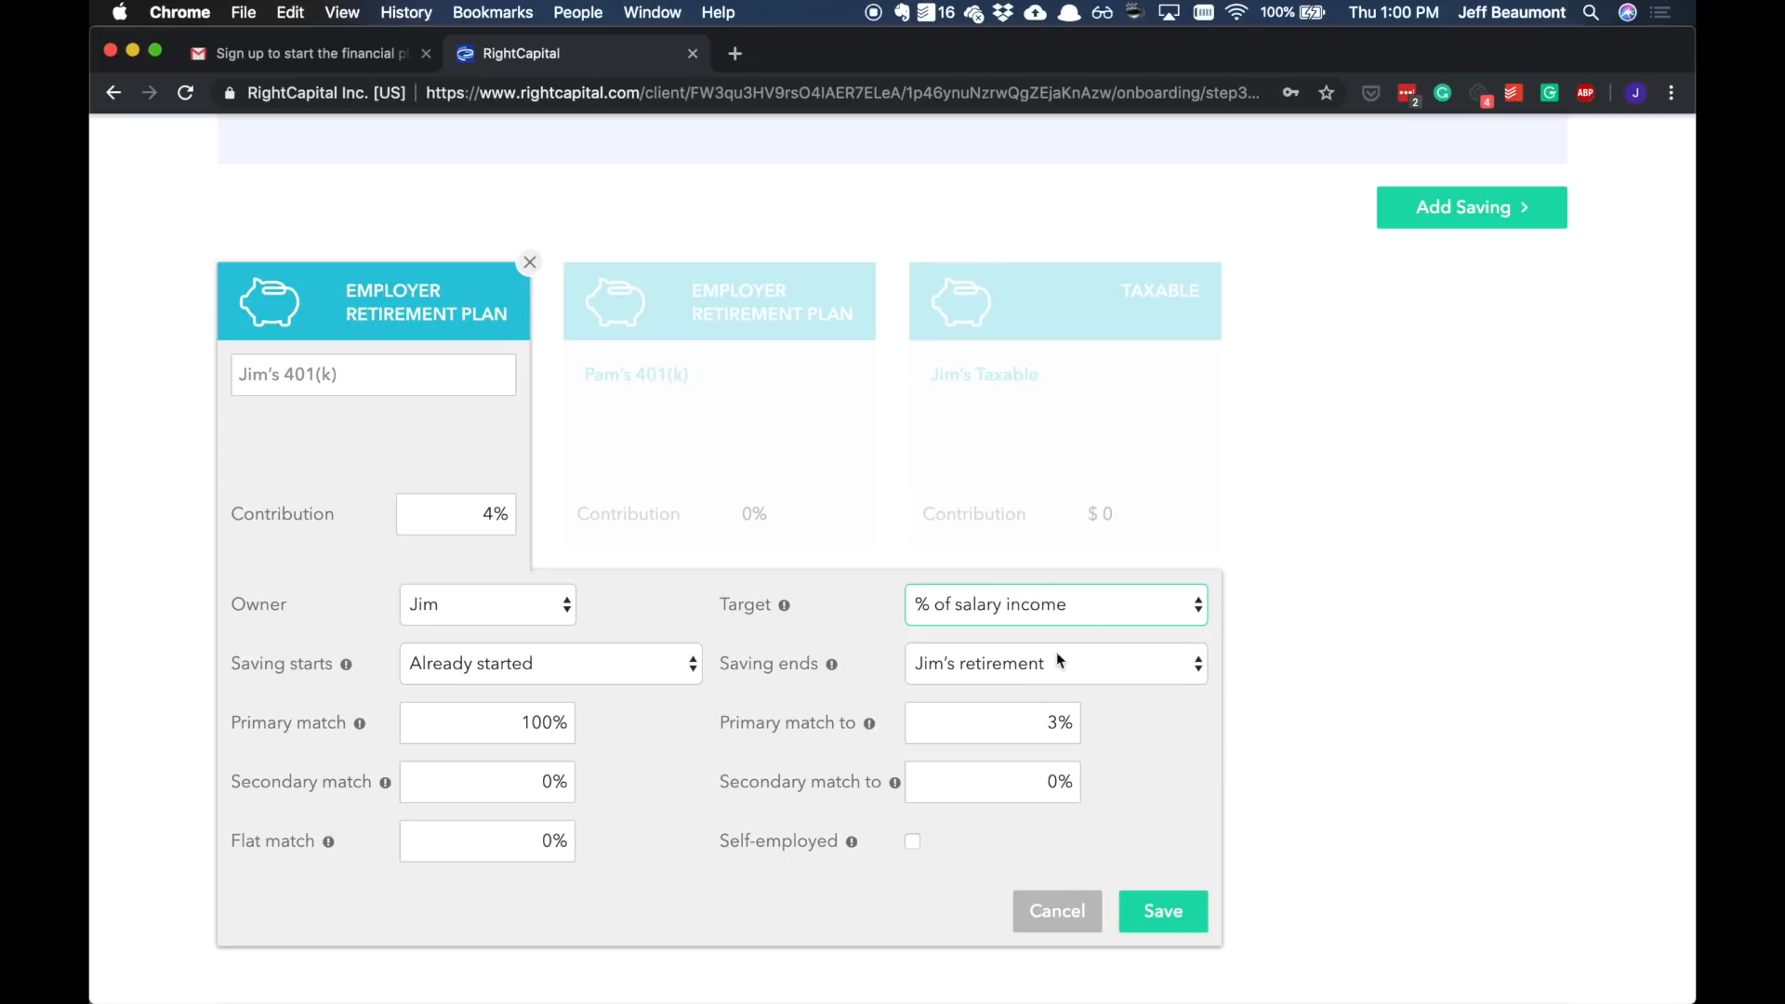
pyautogui.moveTo(995, 722); pyautogui.dragTo(1087, 730)
pyautogui.write('4')
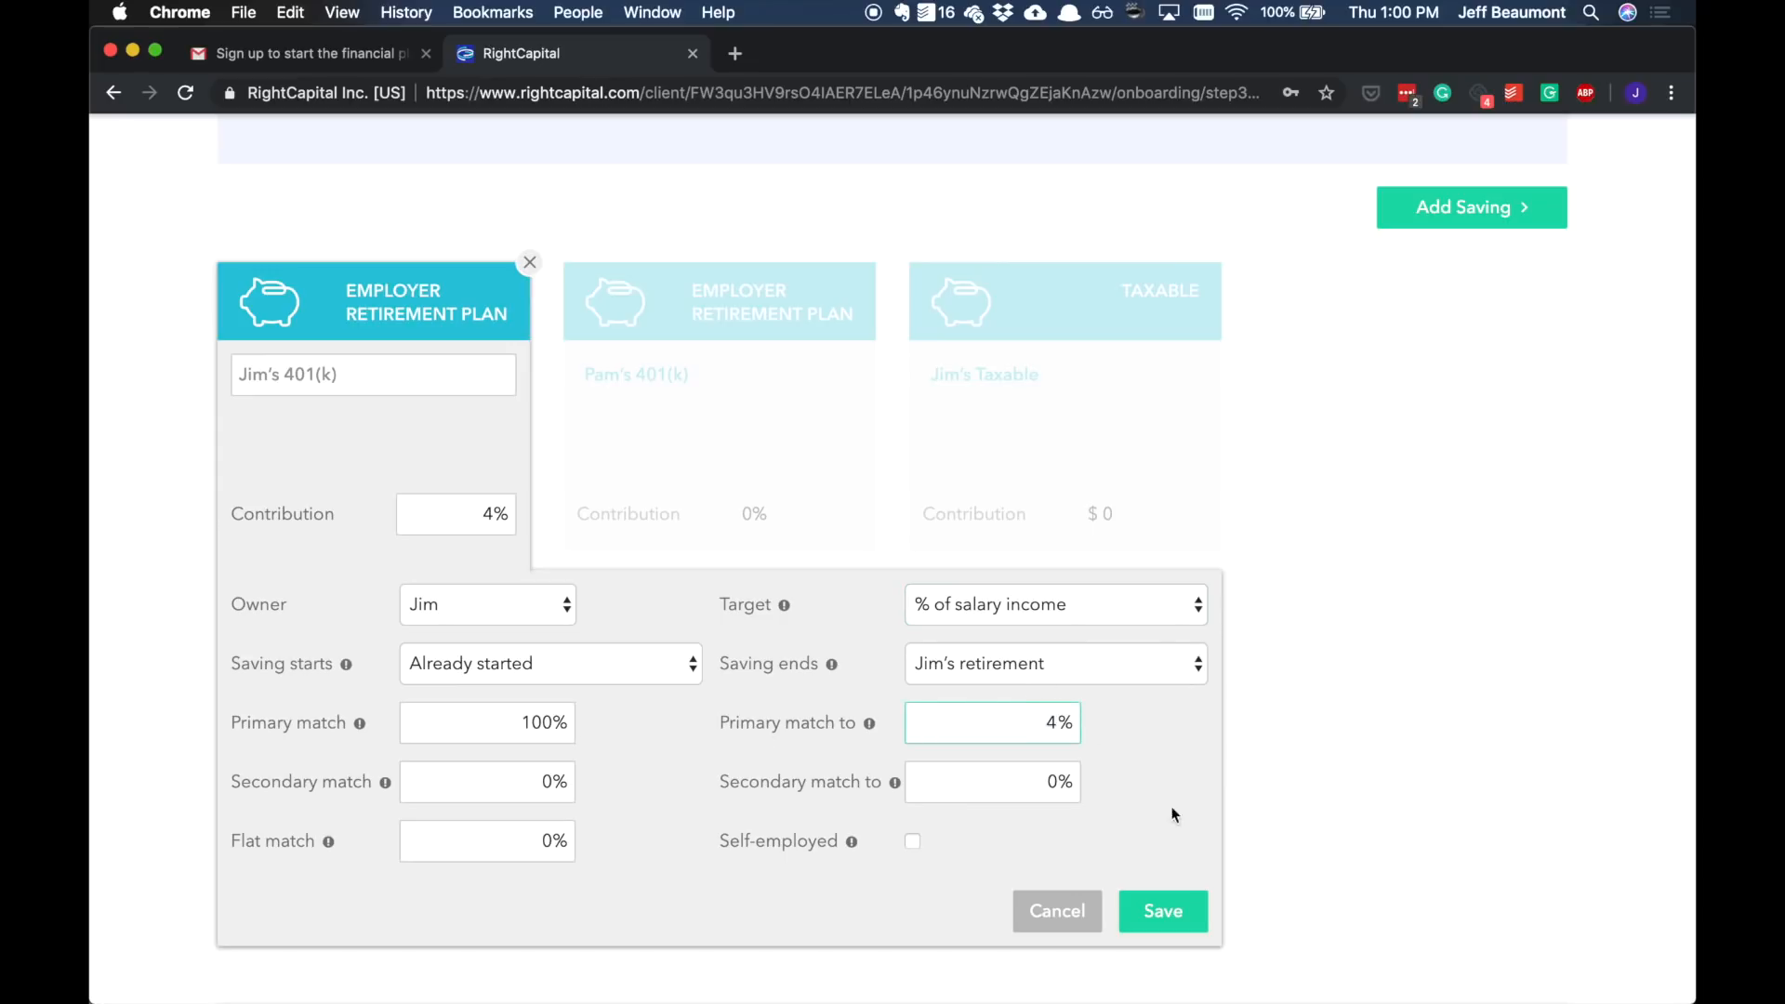
pyautogui.click(1162, 912)
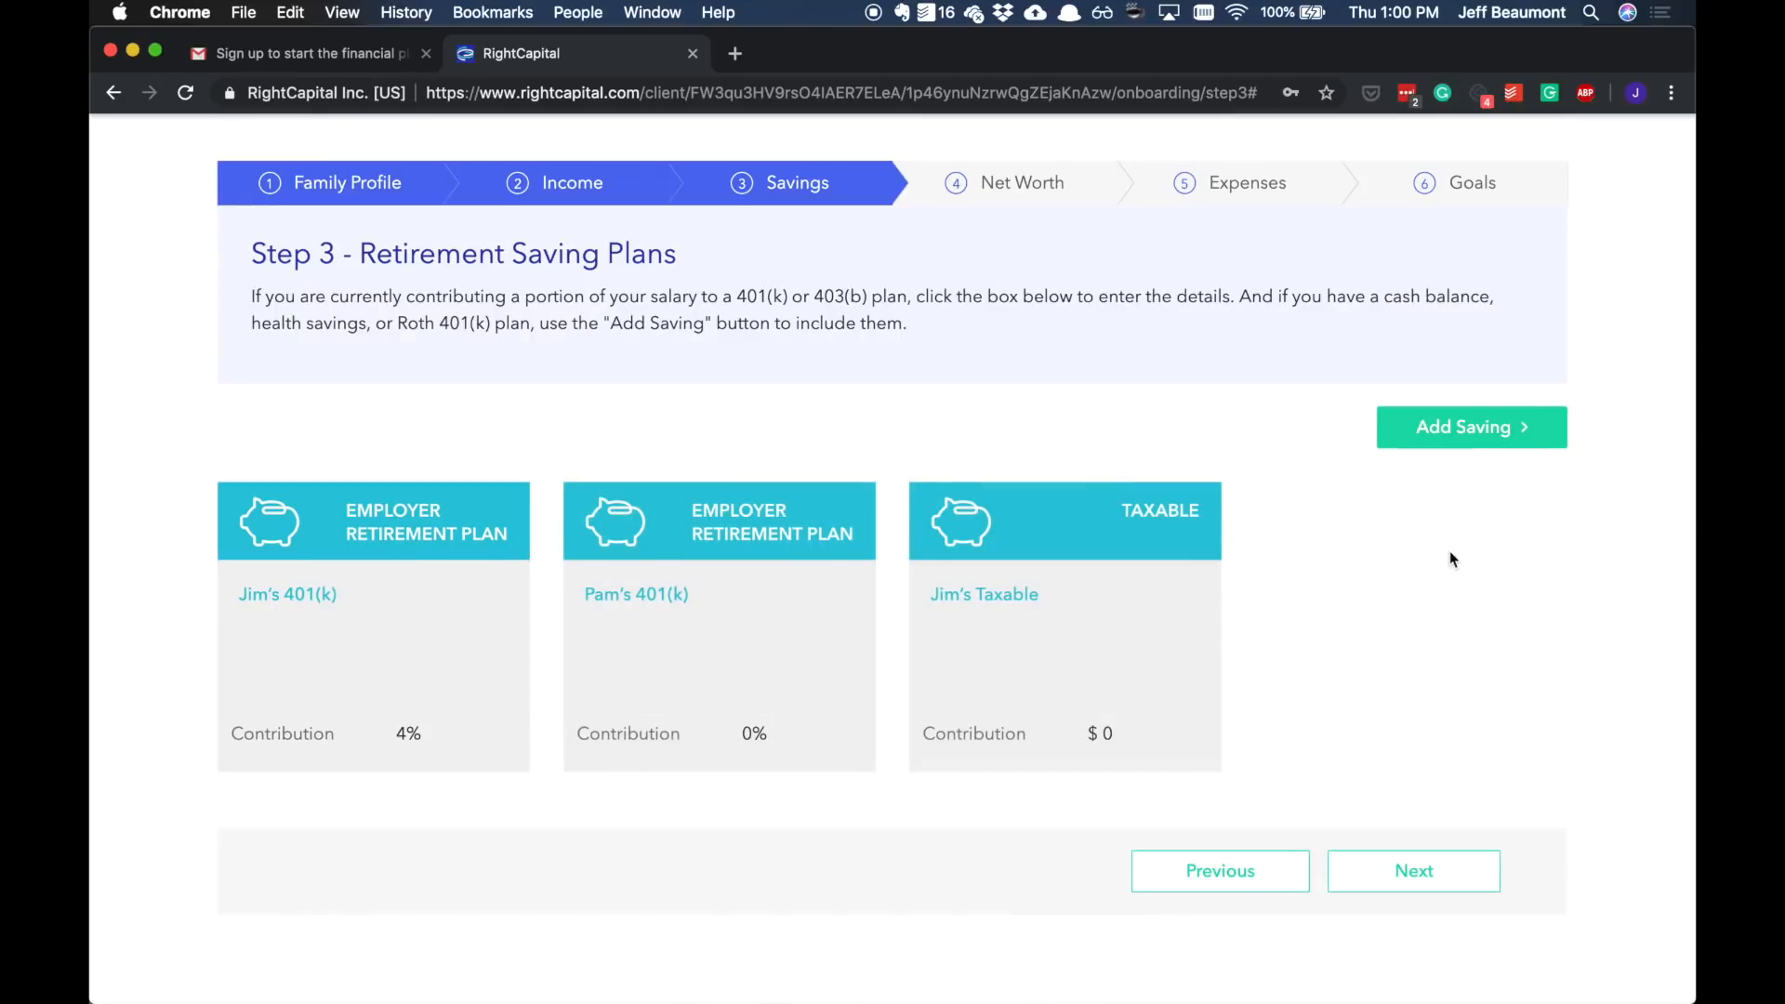
# Step: Add a taxable saving named "Rainy Day Fund" with a $6,000 annual contribution and save it
pyautogui.click(1465, 426)
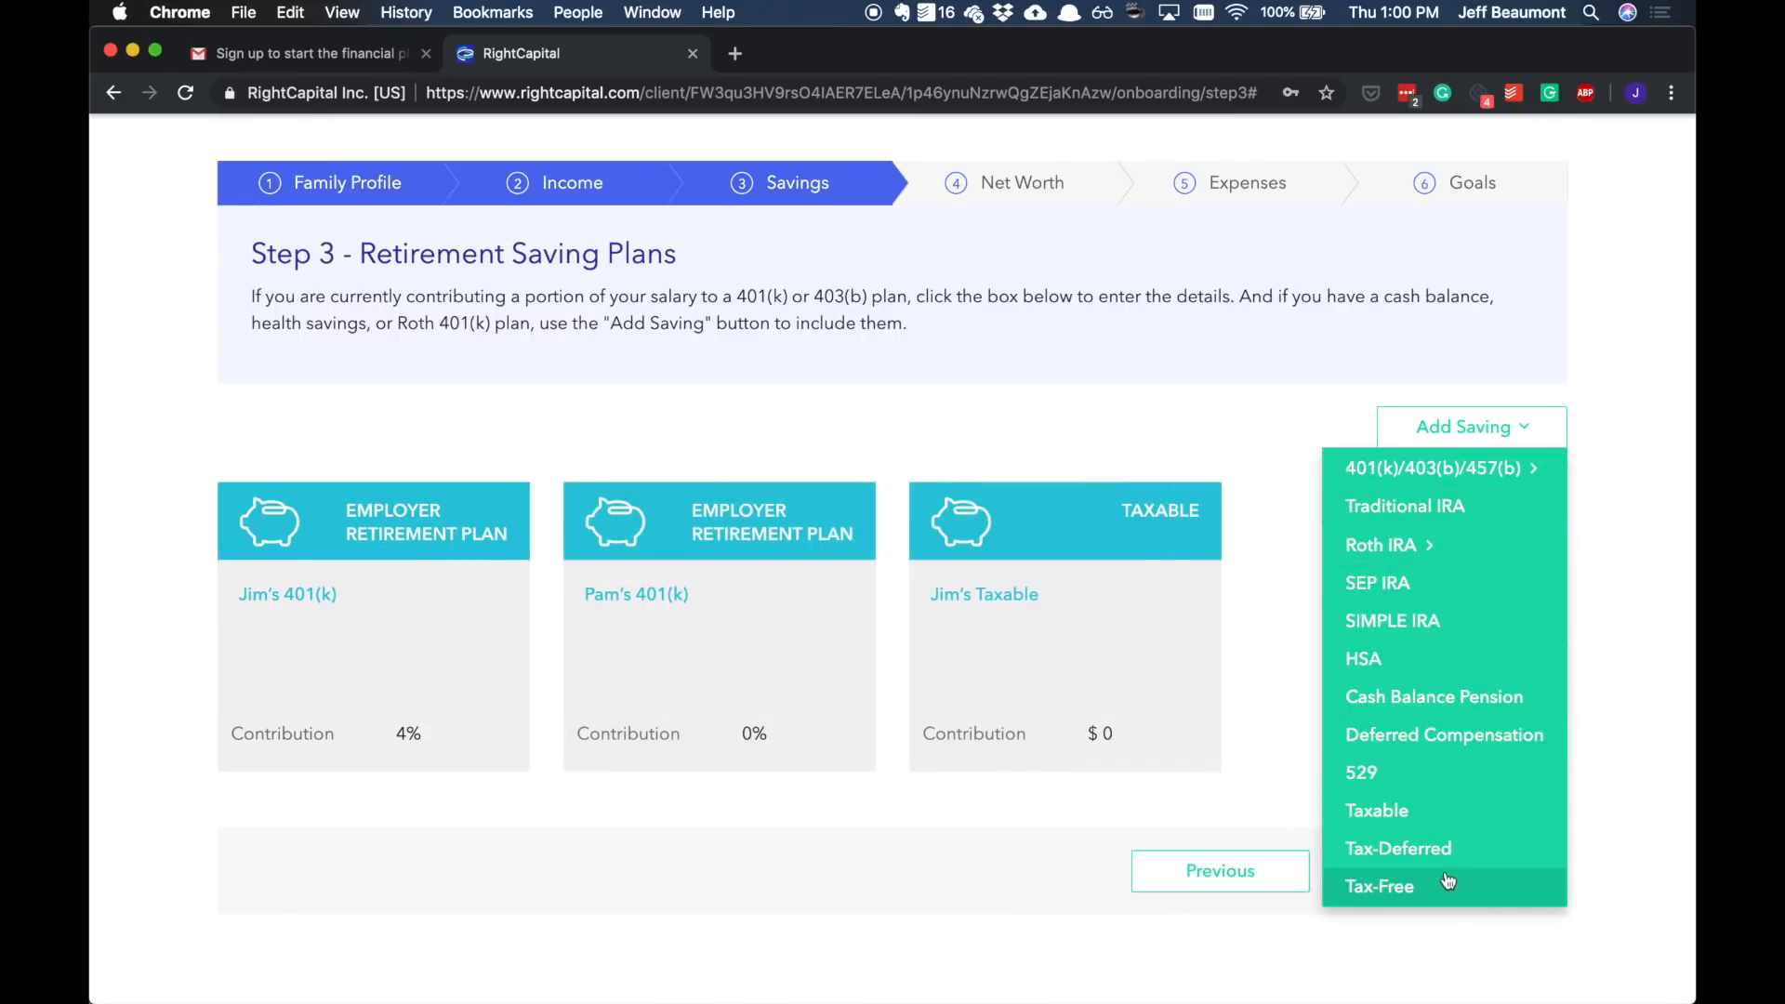
pyautogui.moveTo(1458, 469)
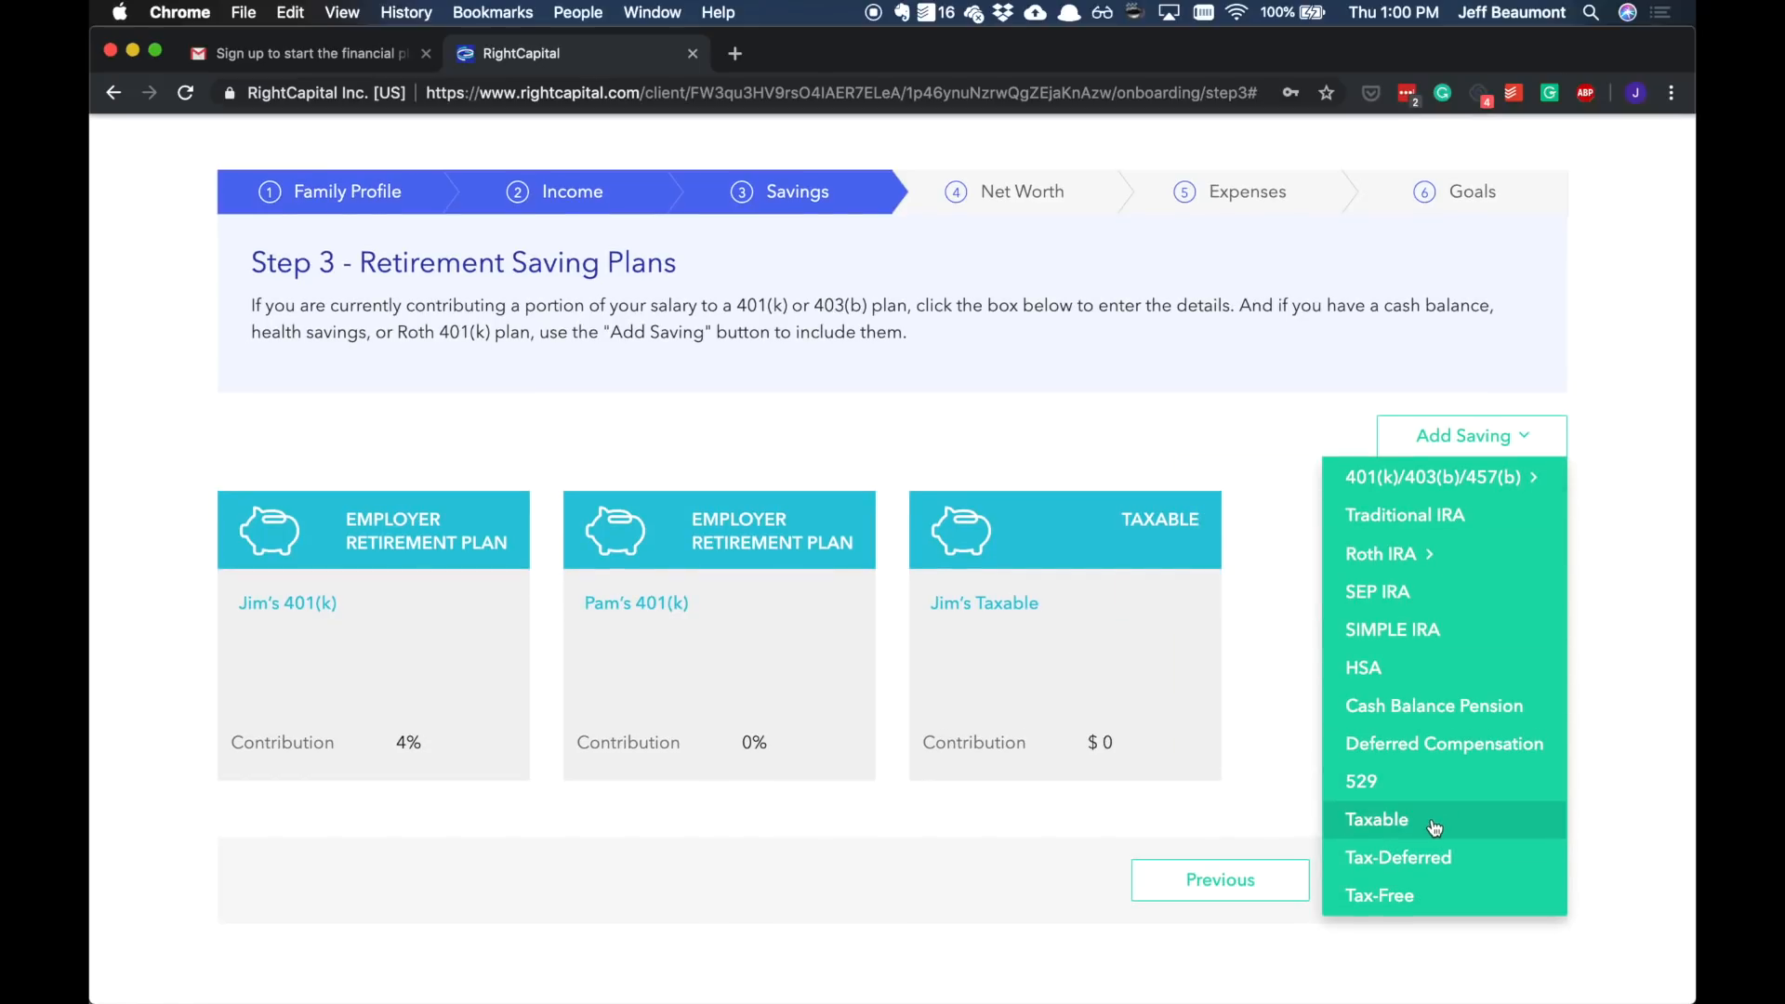
pyautogui.click(1434, 821)
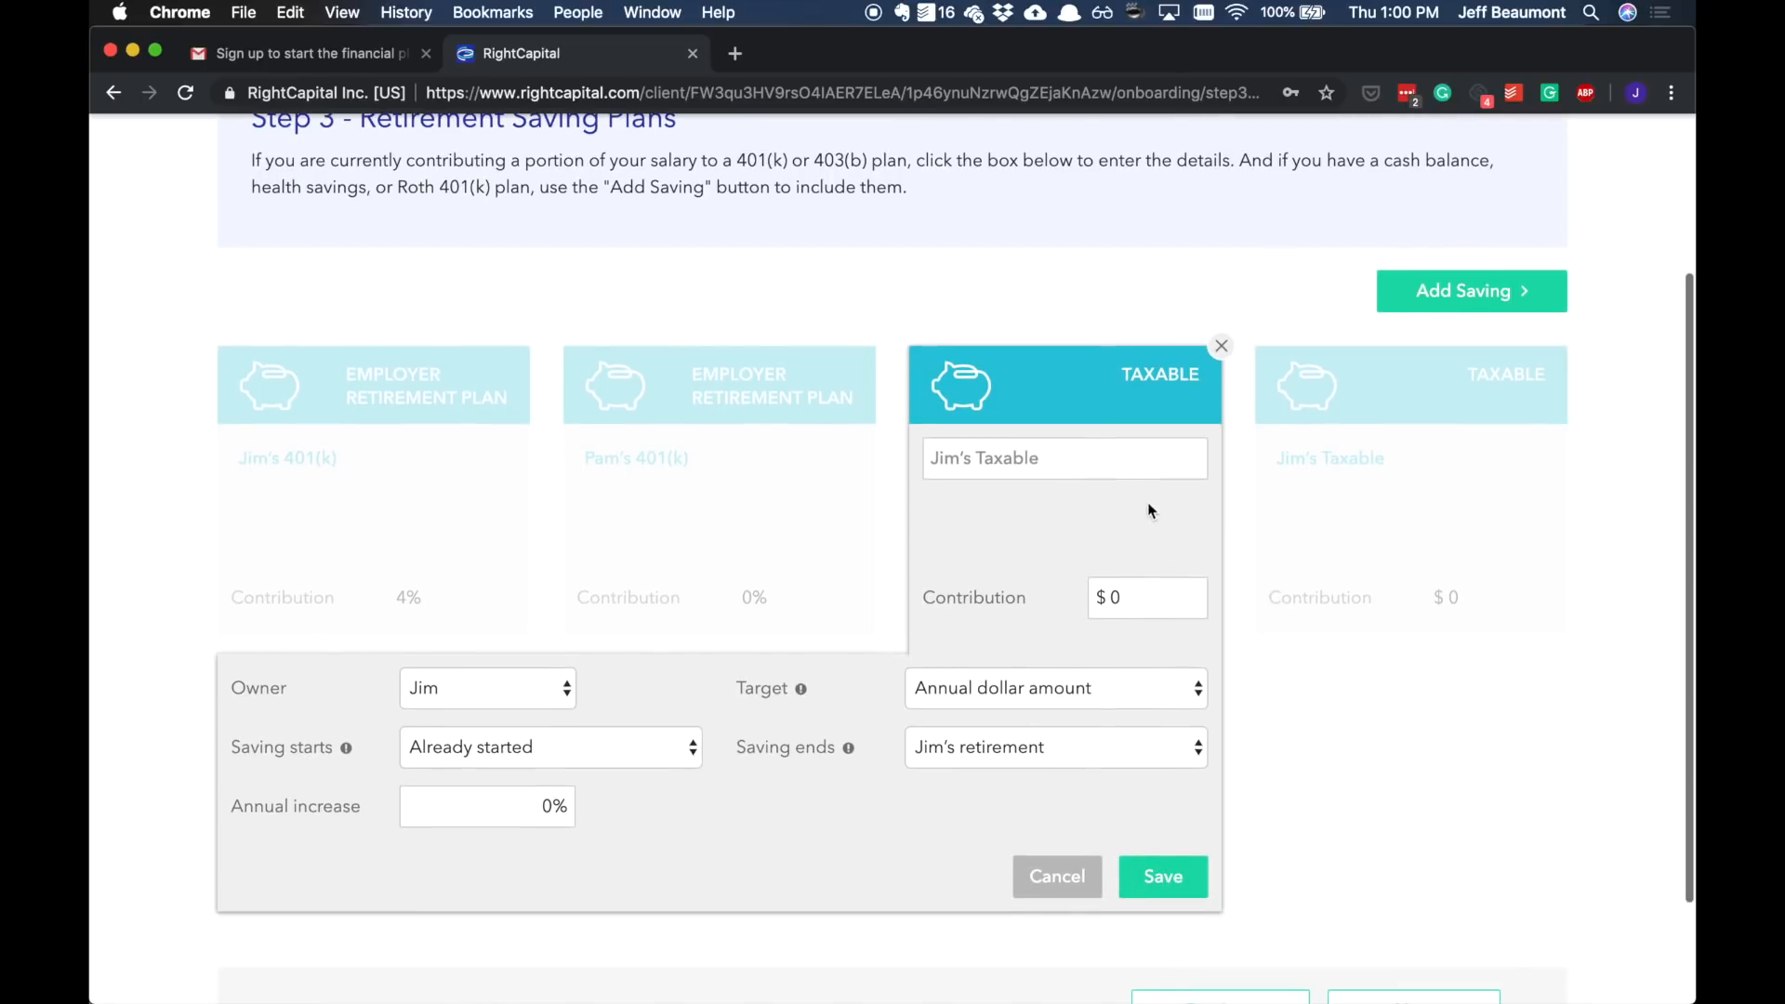
pyautogui.click(1110, 463)
pyautogui.write('Rainy Day Fund')
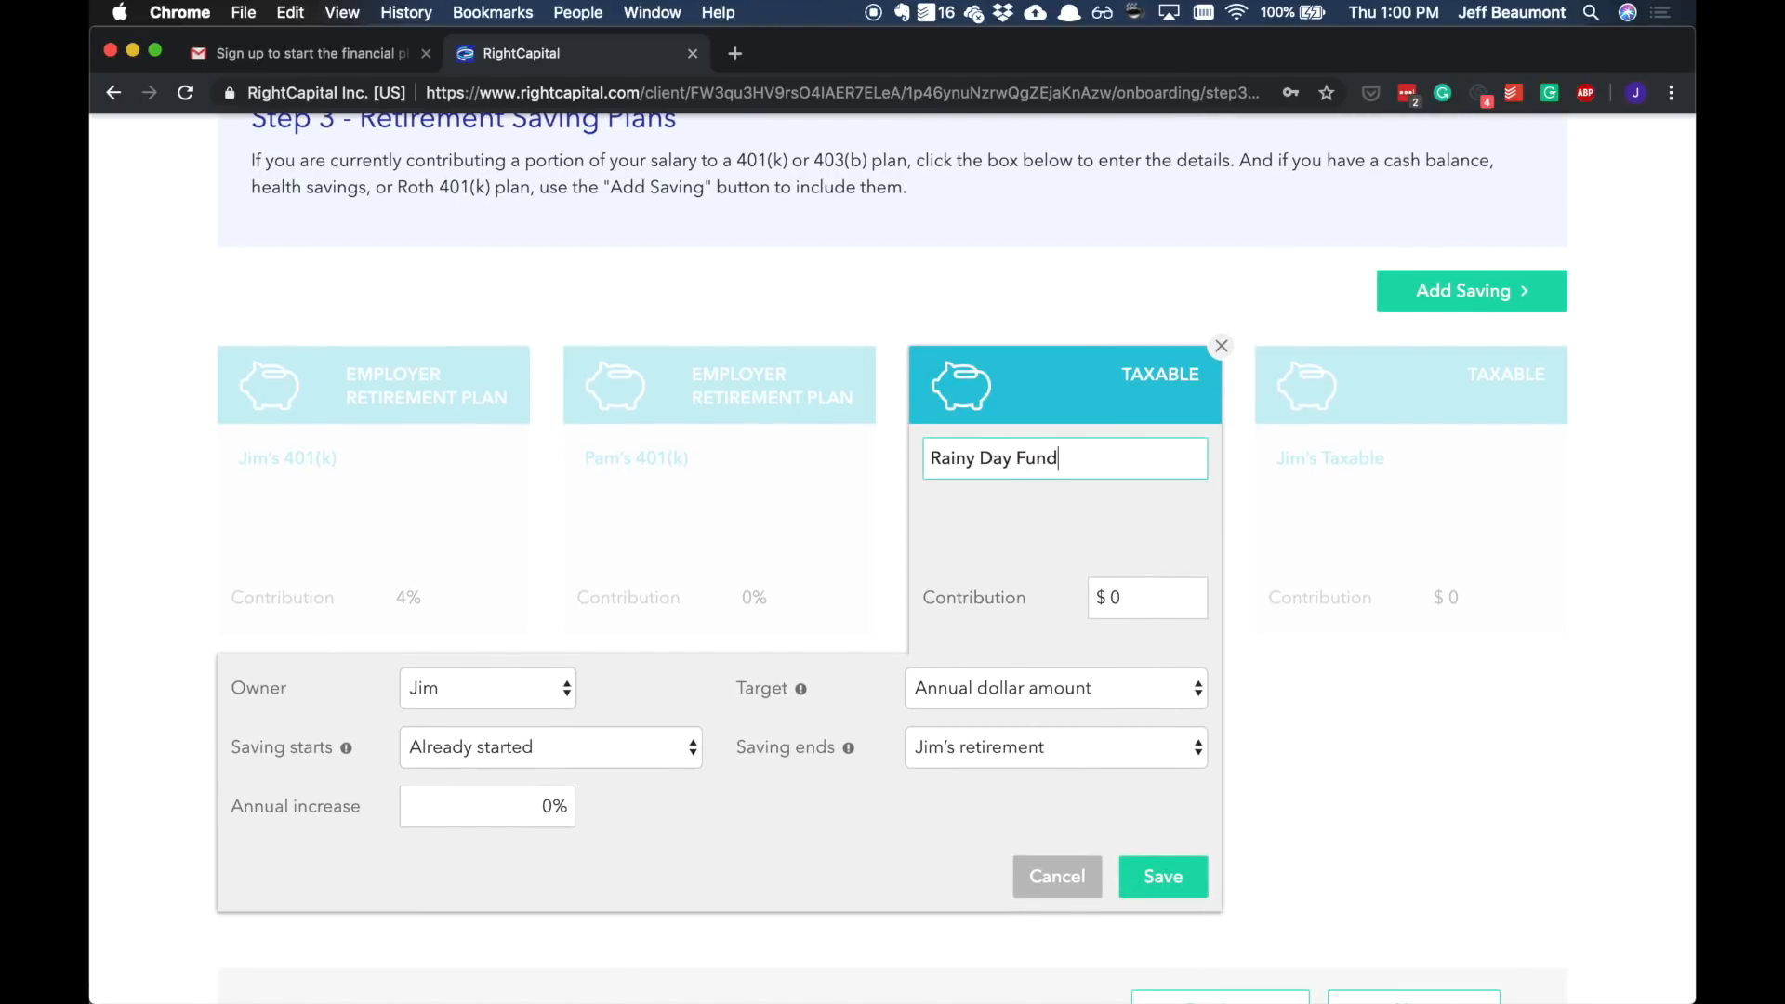
pyautogui.press('Tab')
pyautogui.write('6000')
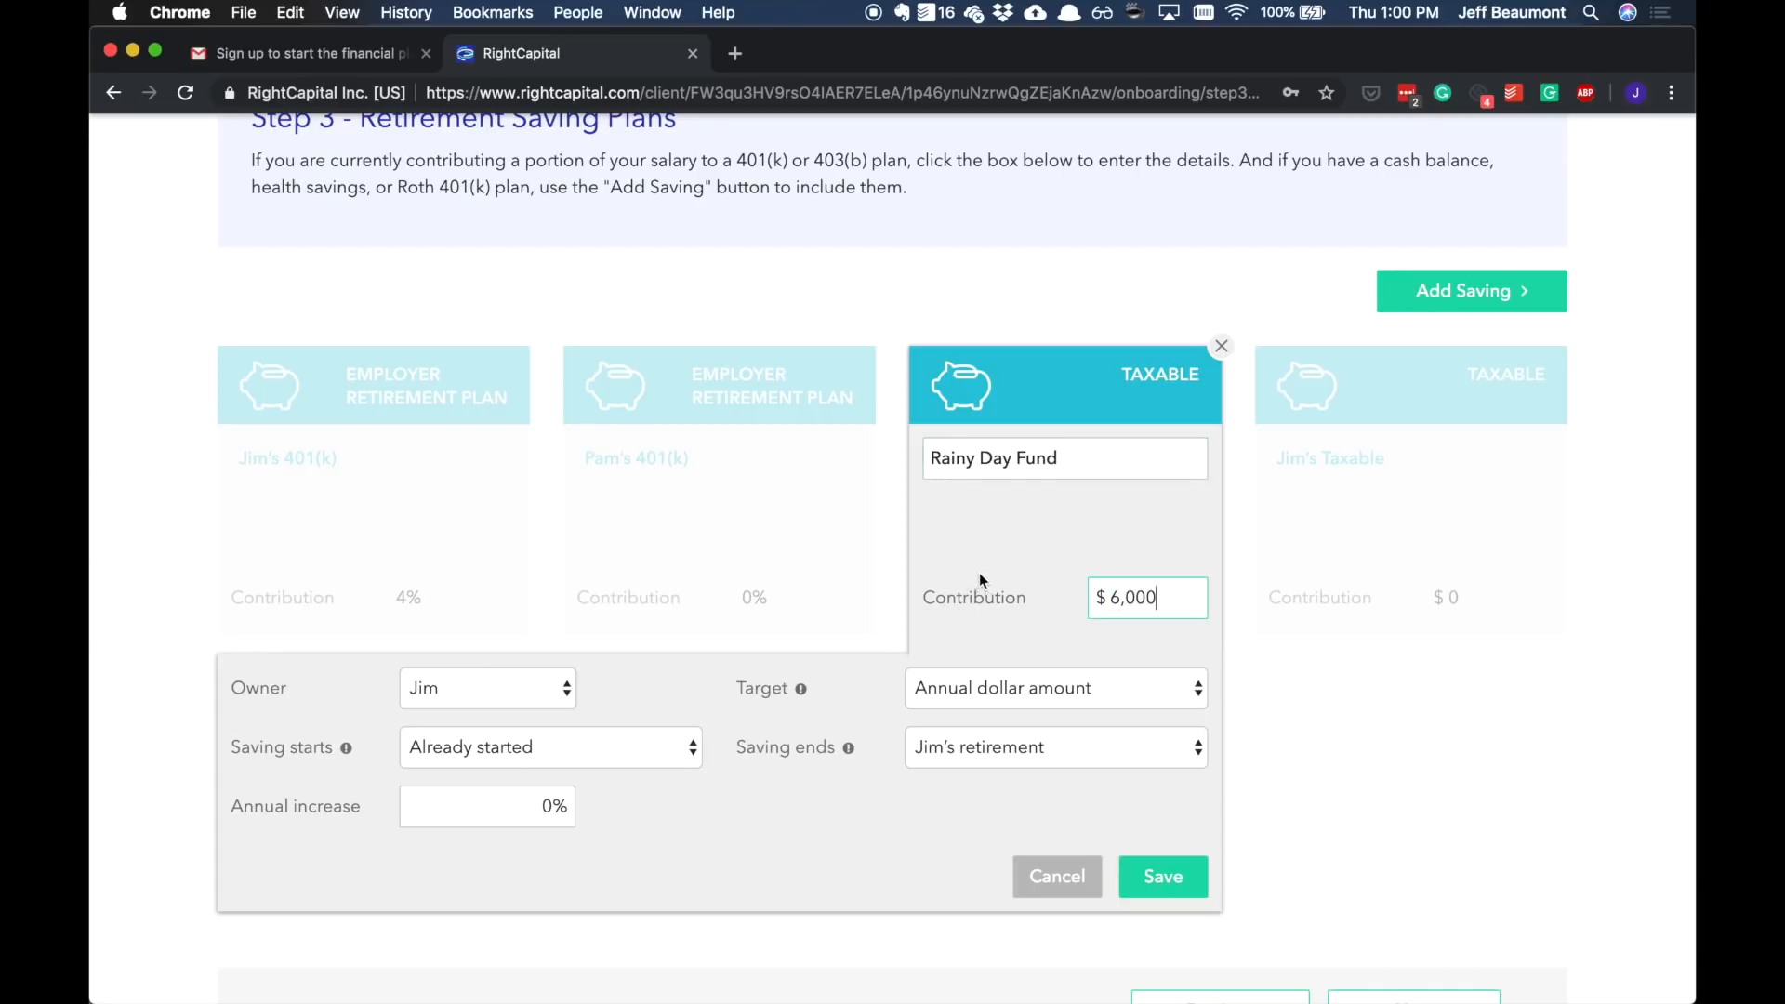
pyautogui.click(1019, 690)
pyautogui.click(1023, 686)
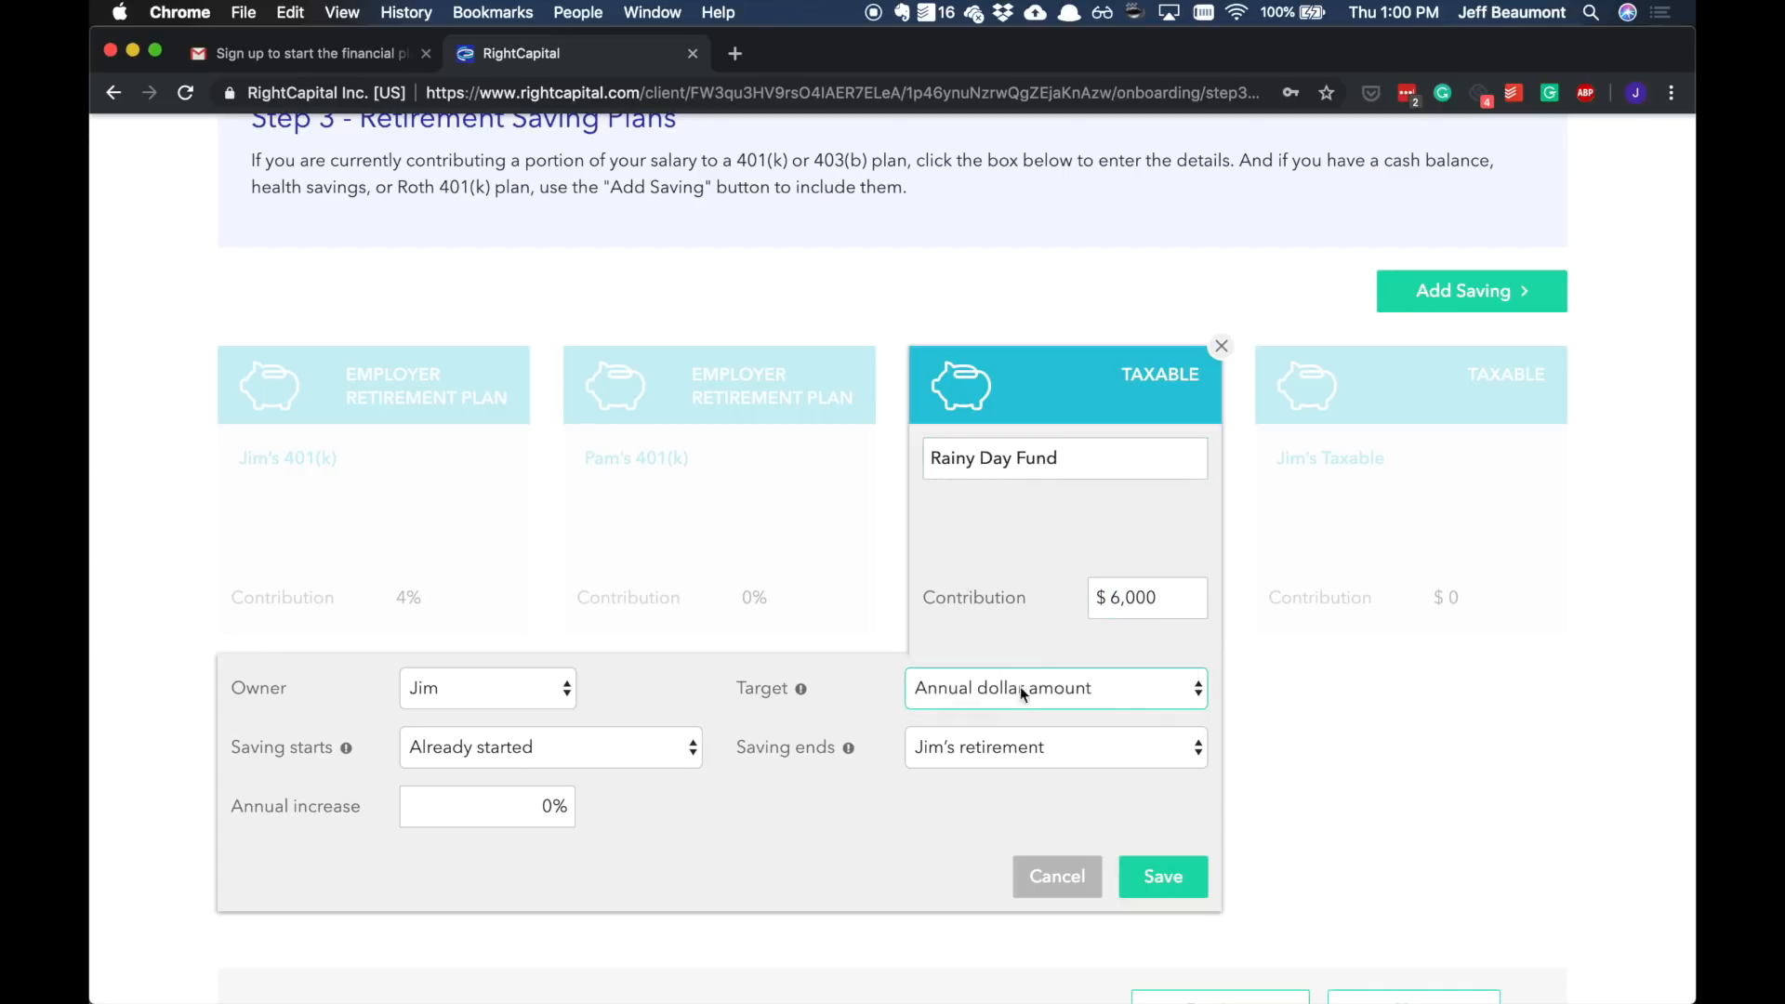
pyautogui.click(1138, 877)
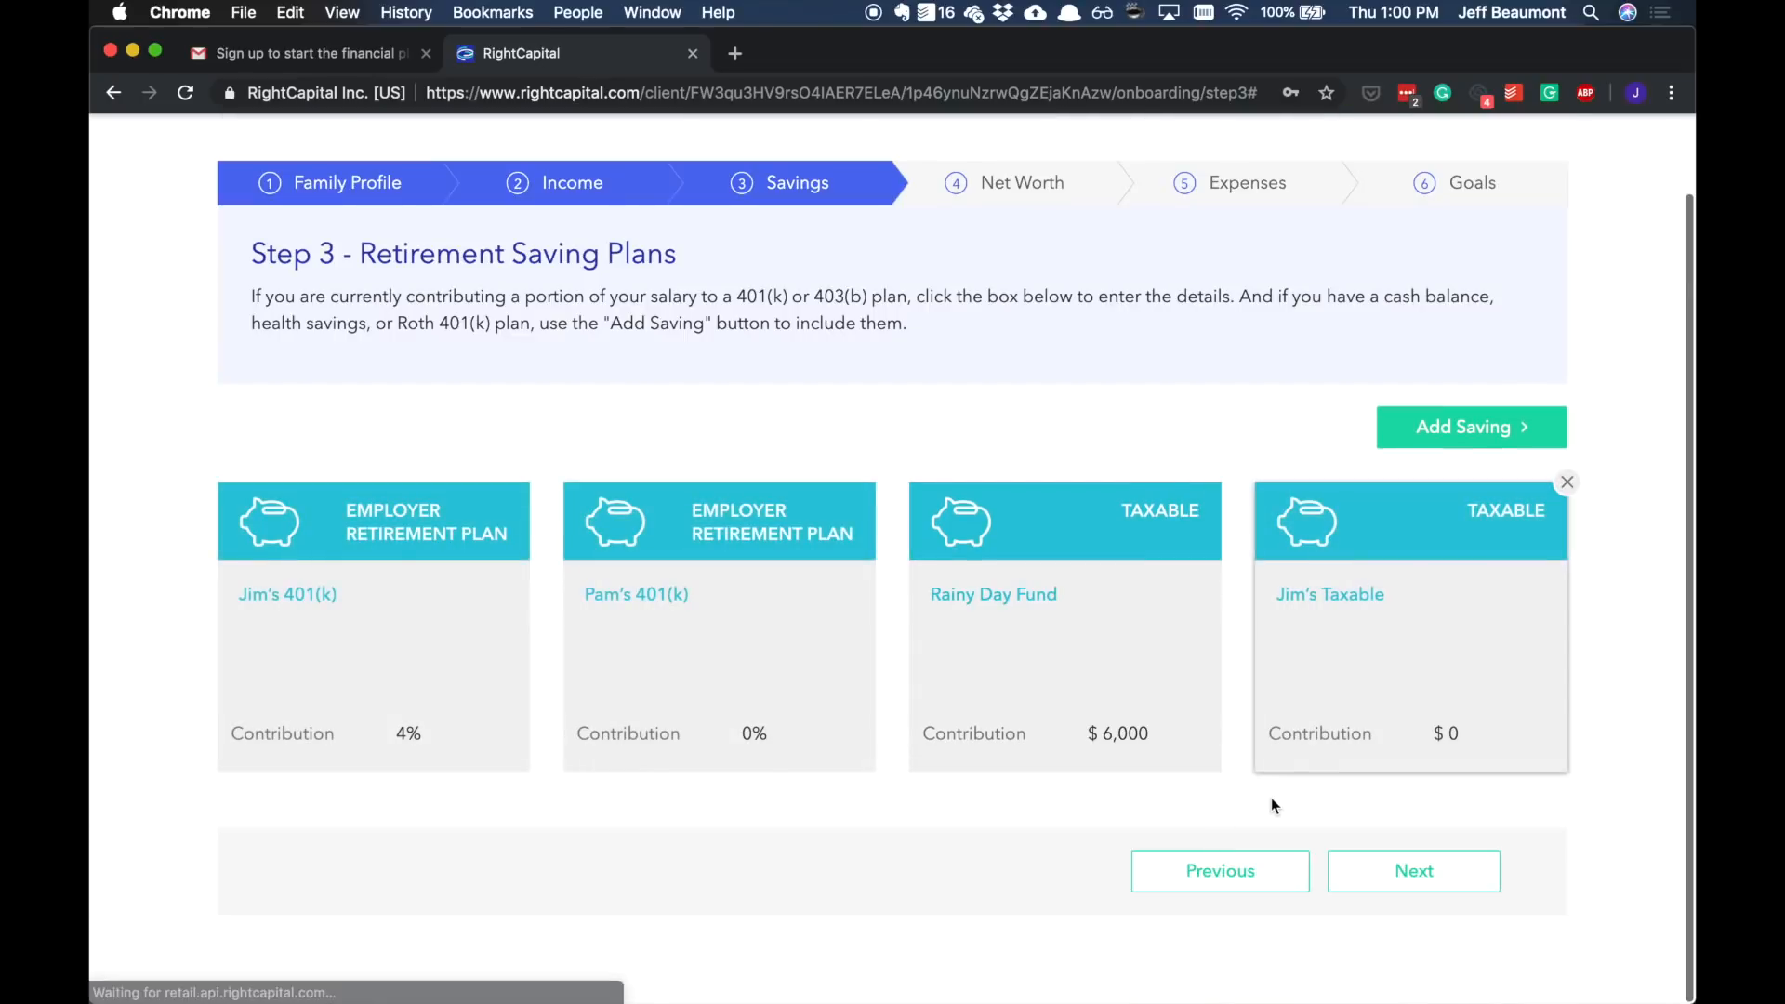
# Step: Advance to the Net Worth step and search the account-linking dialog for Bank of America before closing it
pyautogui.click(1475, 877)
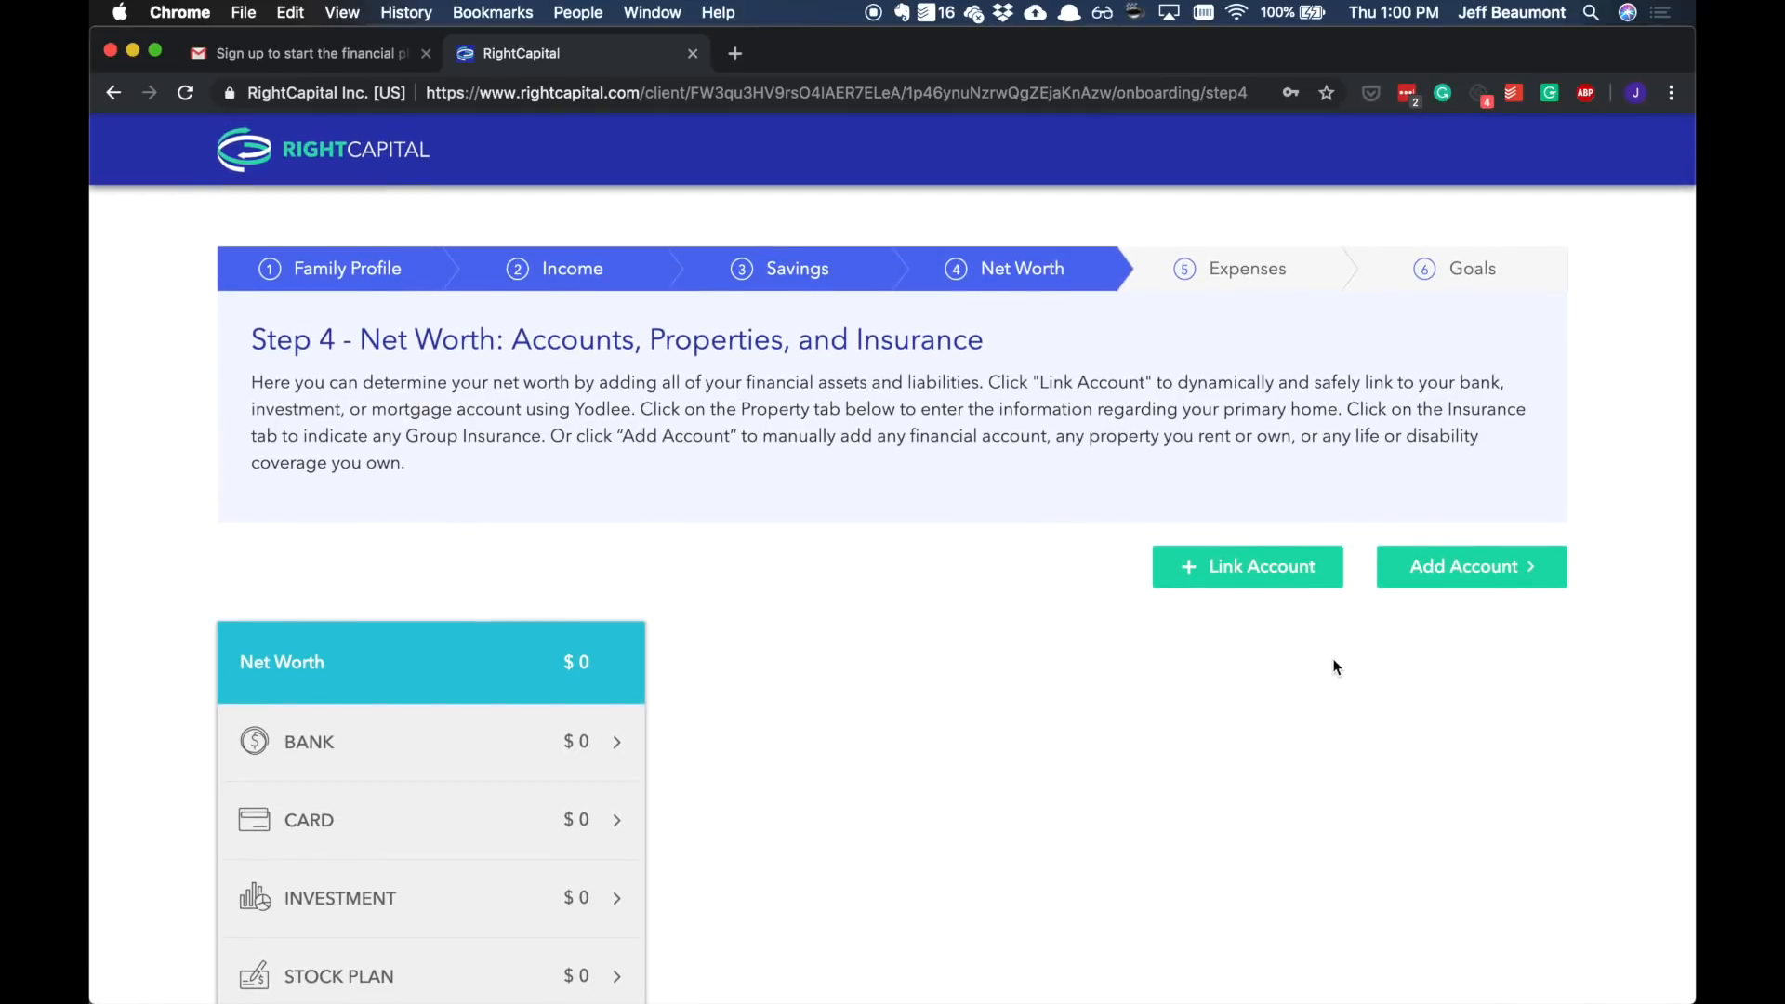
pyautogui.scroll(-3, 1301, 665)
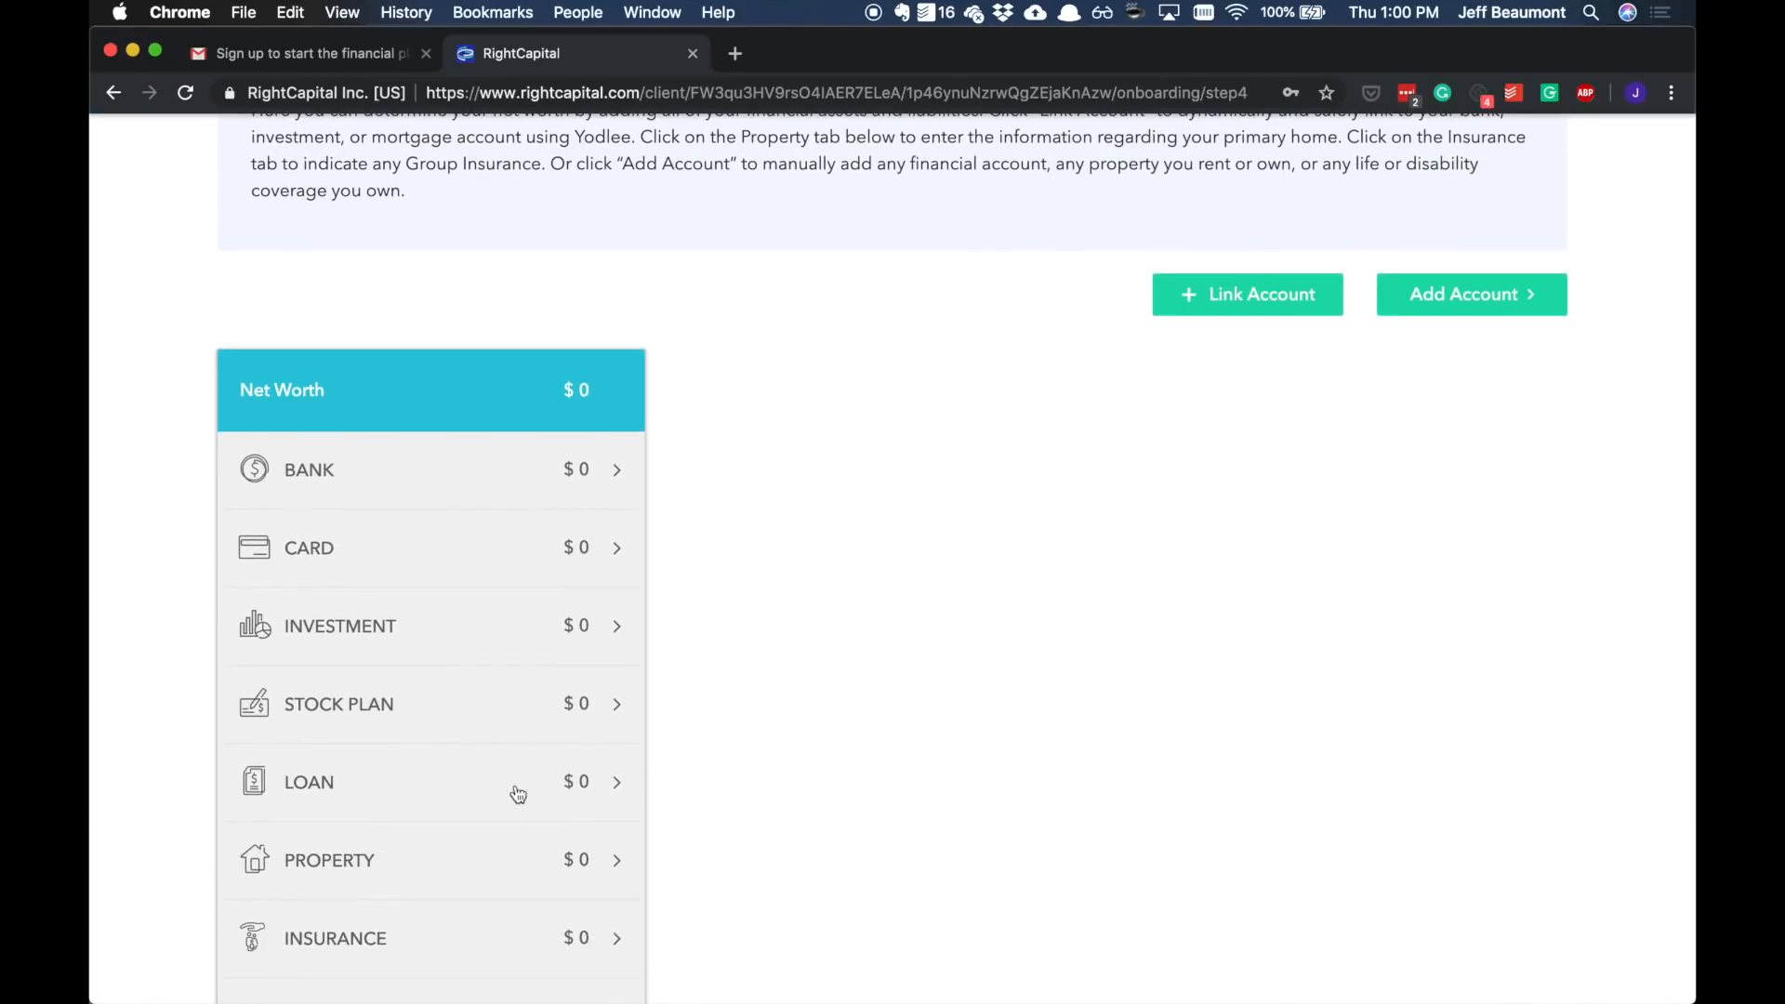
pyautogui.click(1251, 297)
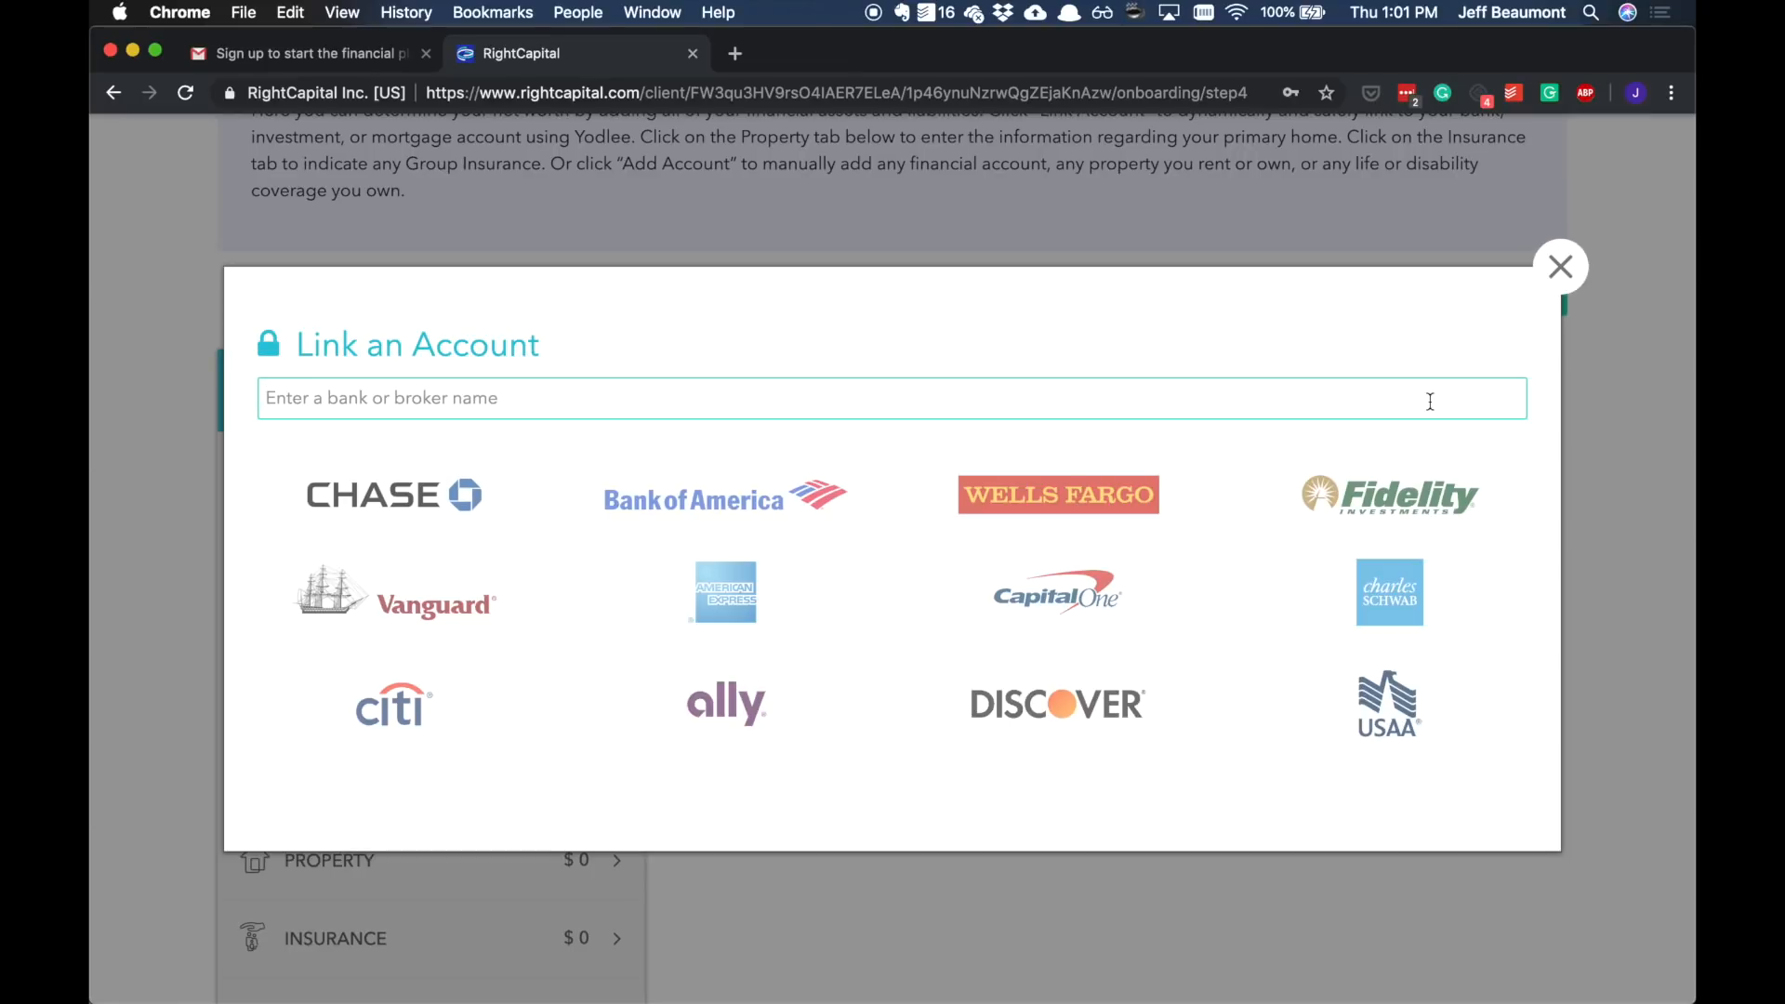
pyautogui.write('Vanguard')
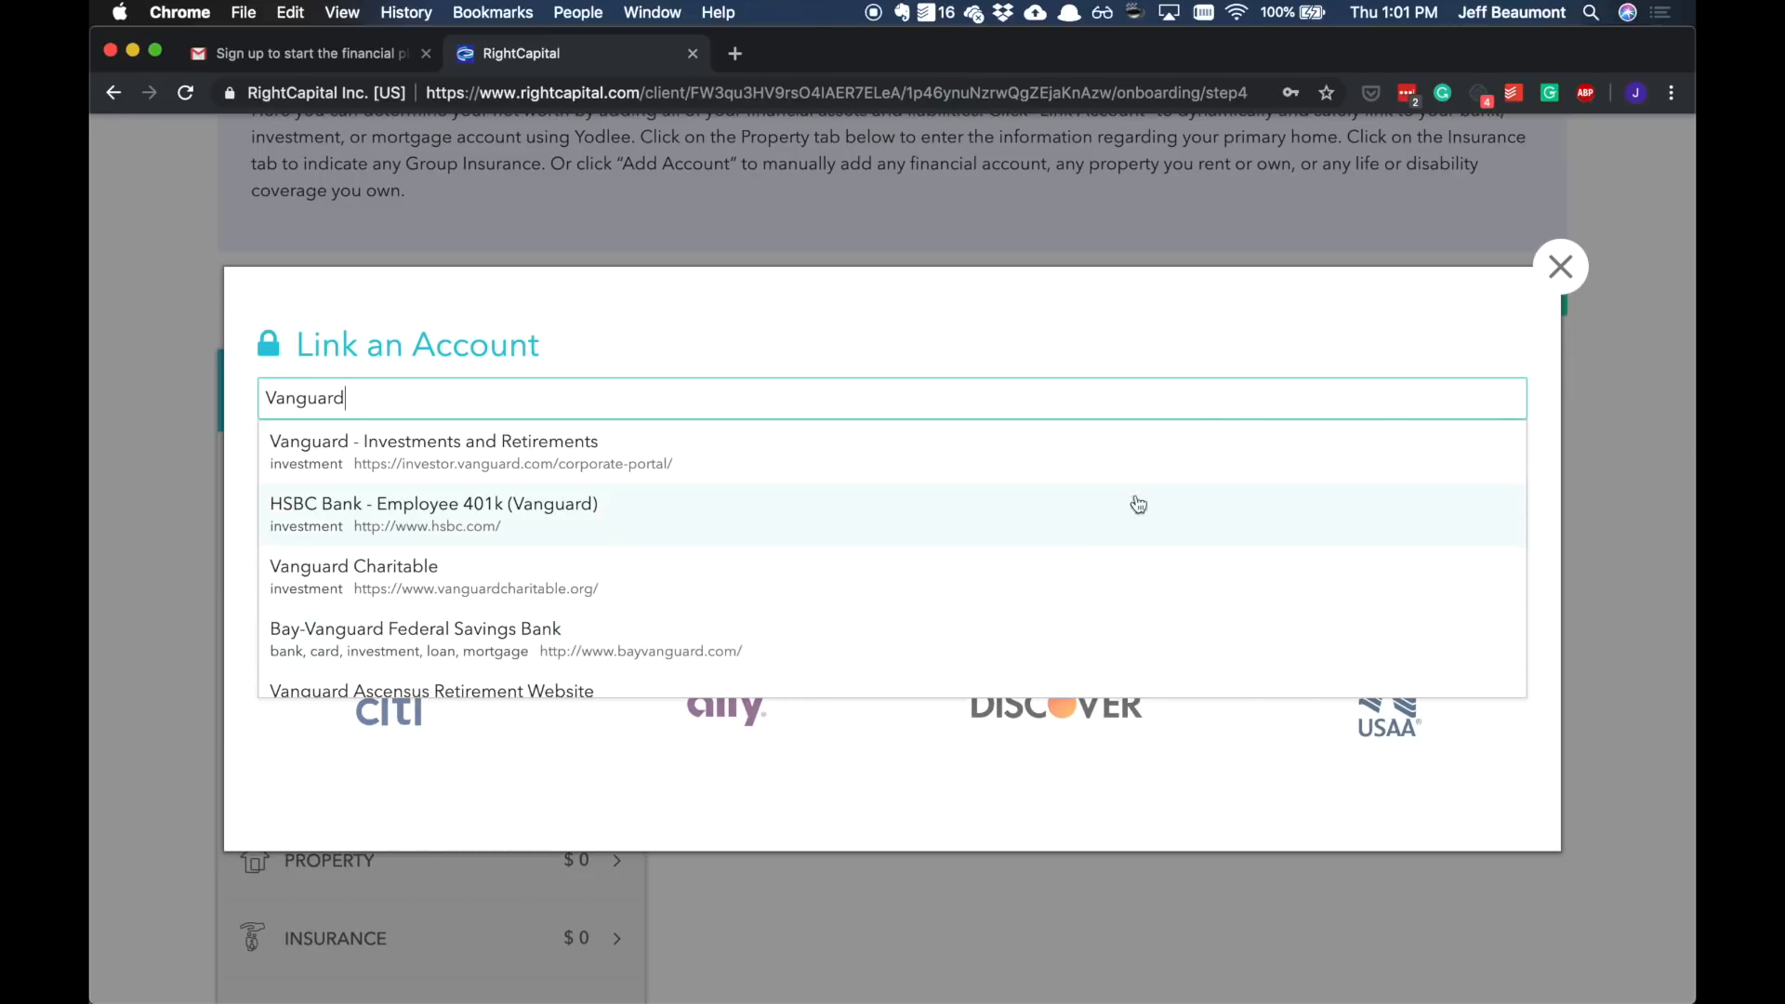
pyautogui.press('super+a')
pyautogui.write('Bank of America')
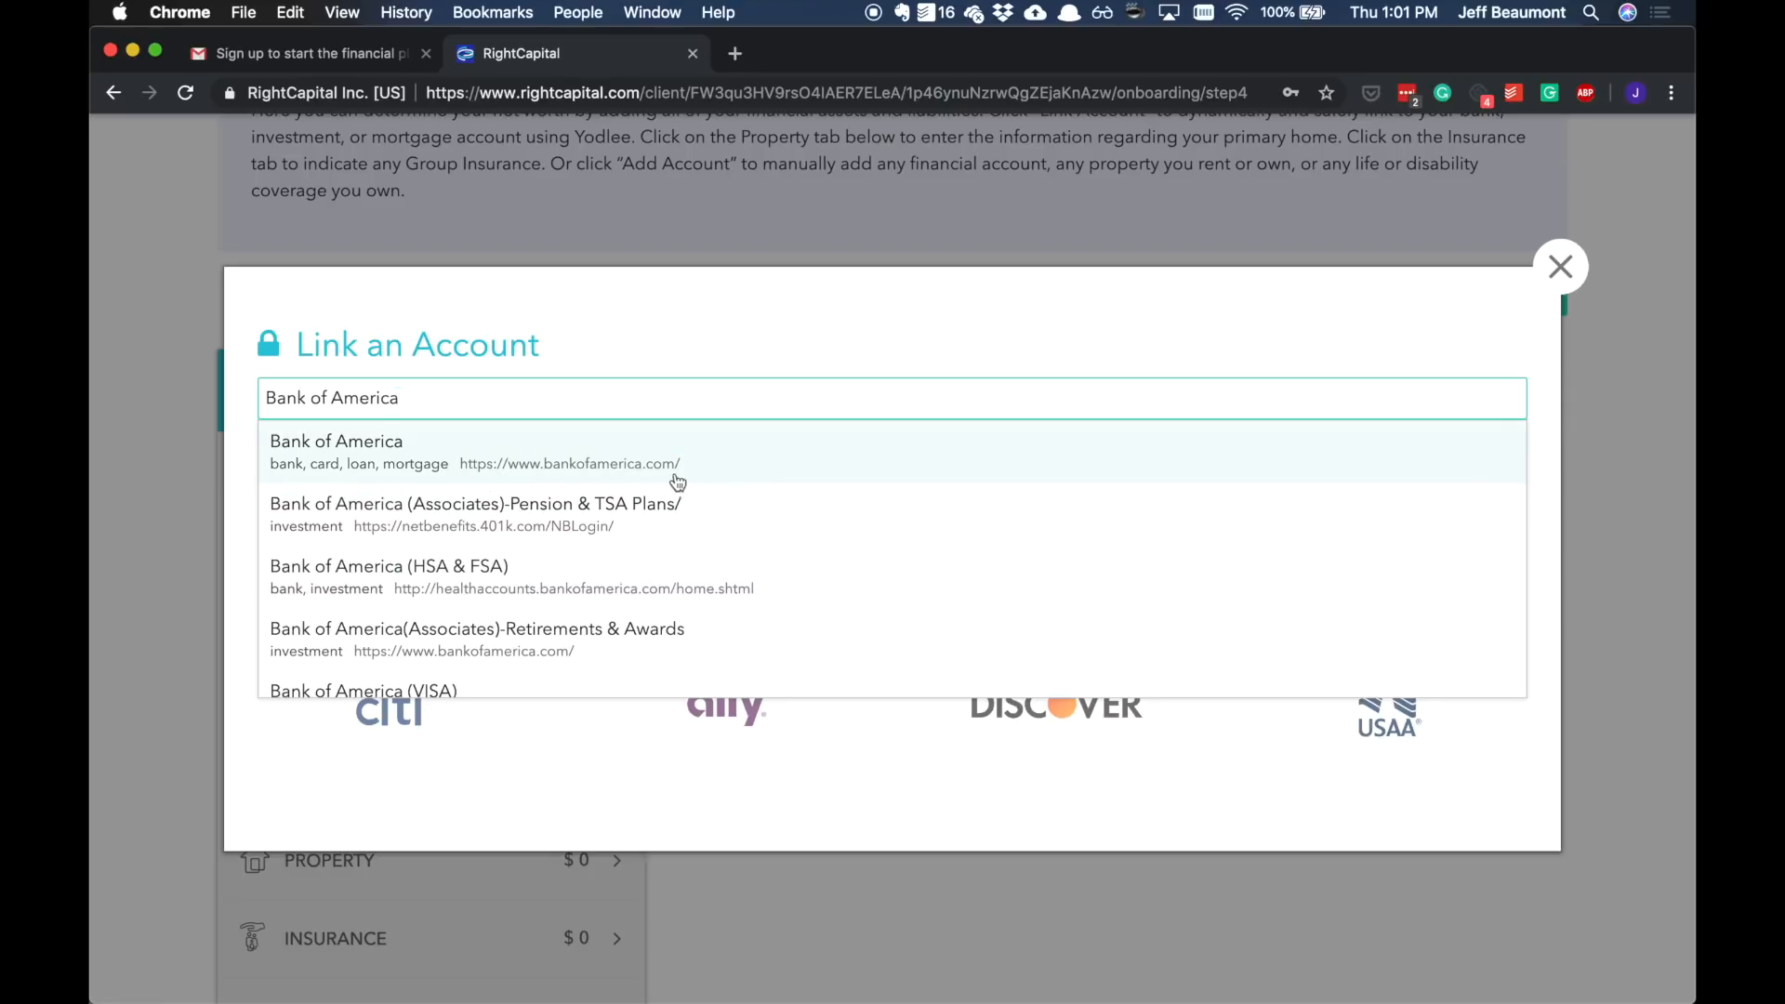
pyautogui.click(708, 467)
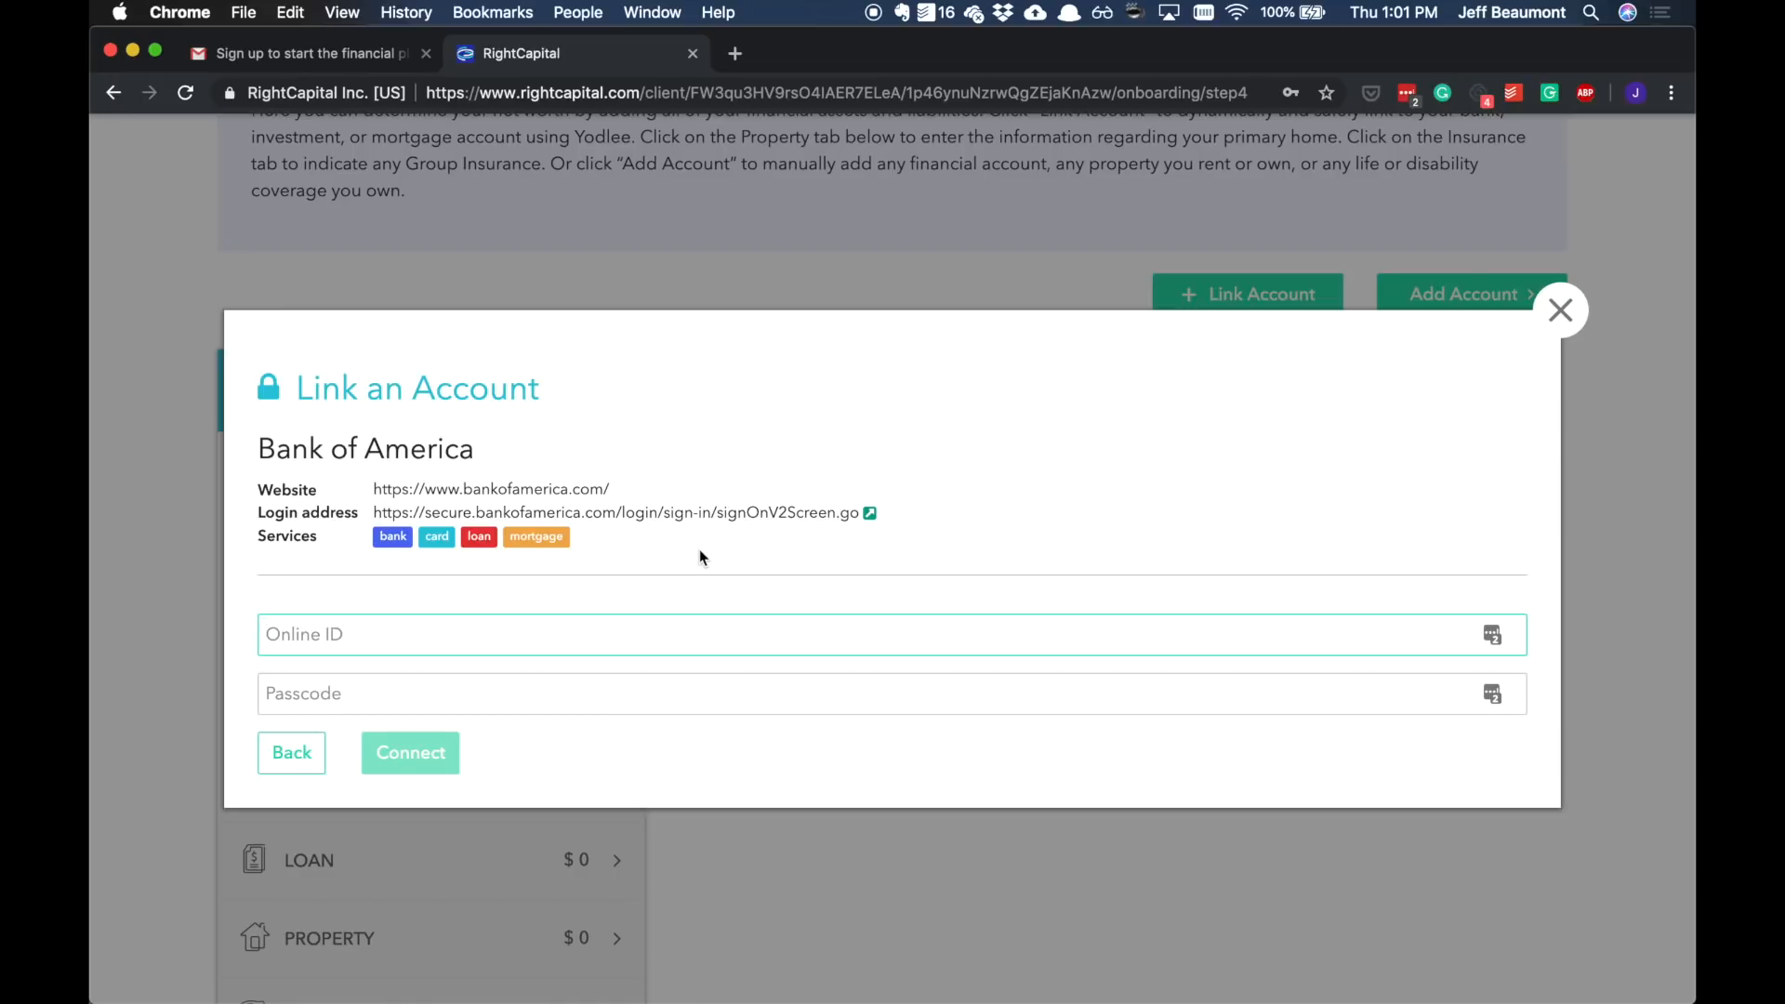
pyautogui.moveTo(254, 539); pyautogui.dragTo(319, 539)
pyautogui.click(320, 548)
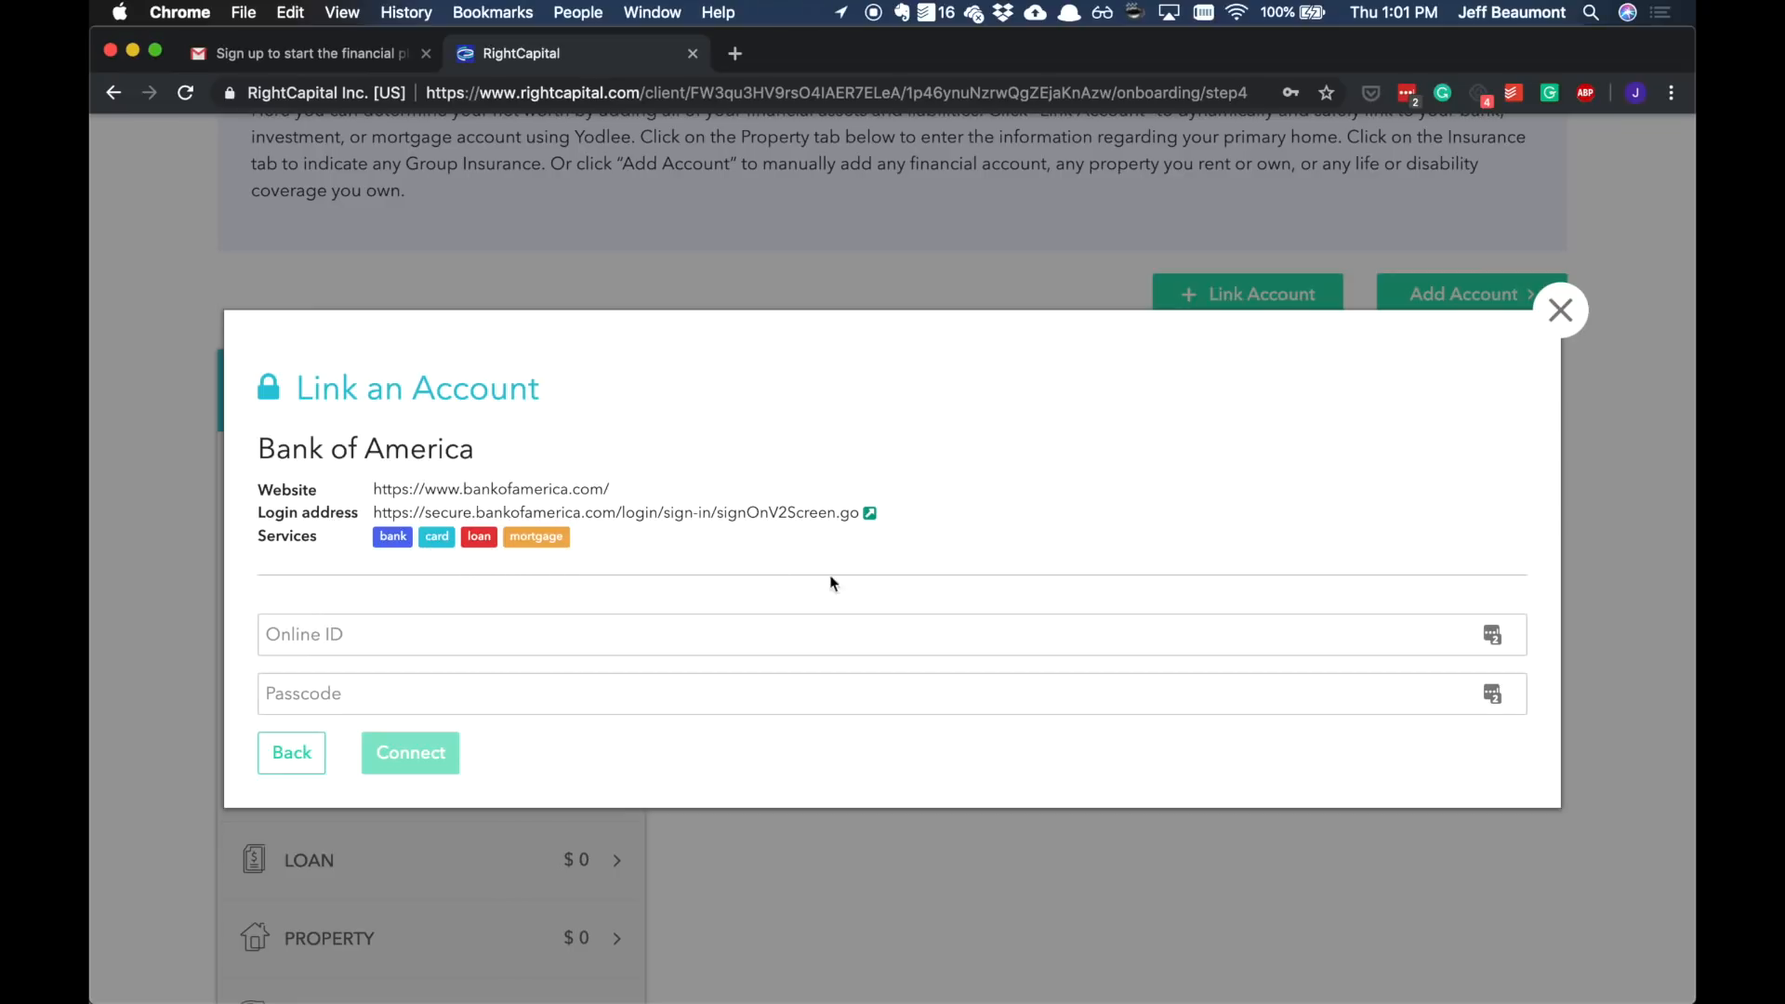
pyautogui.click(1561, 314)
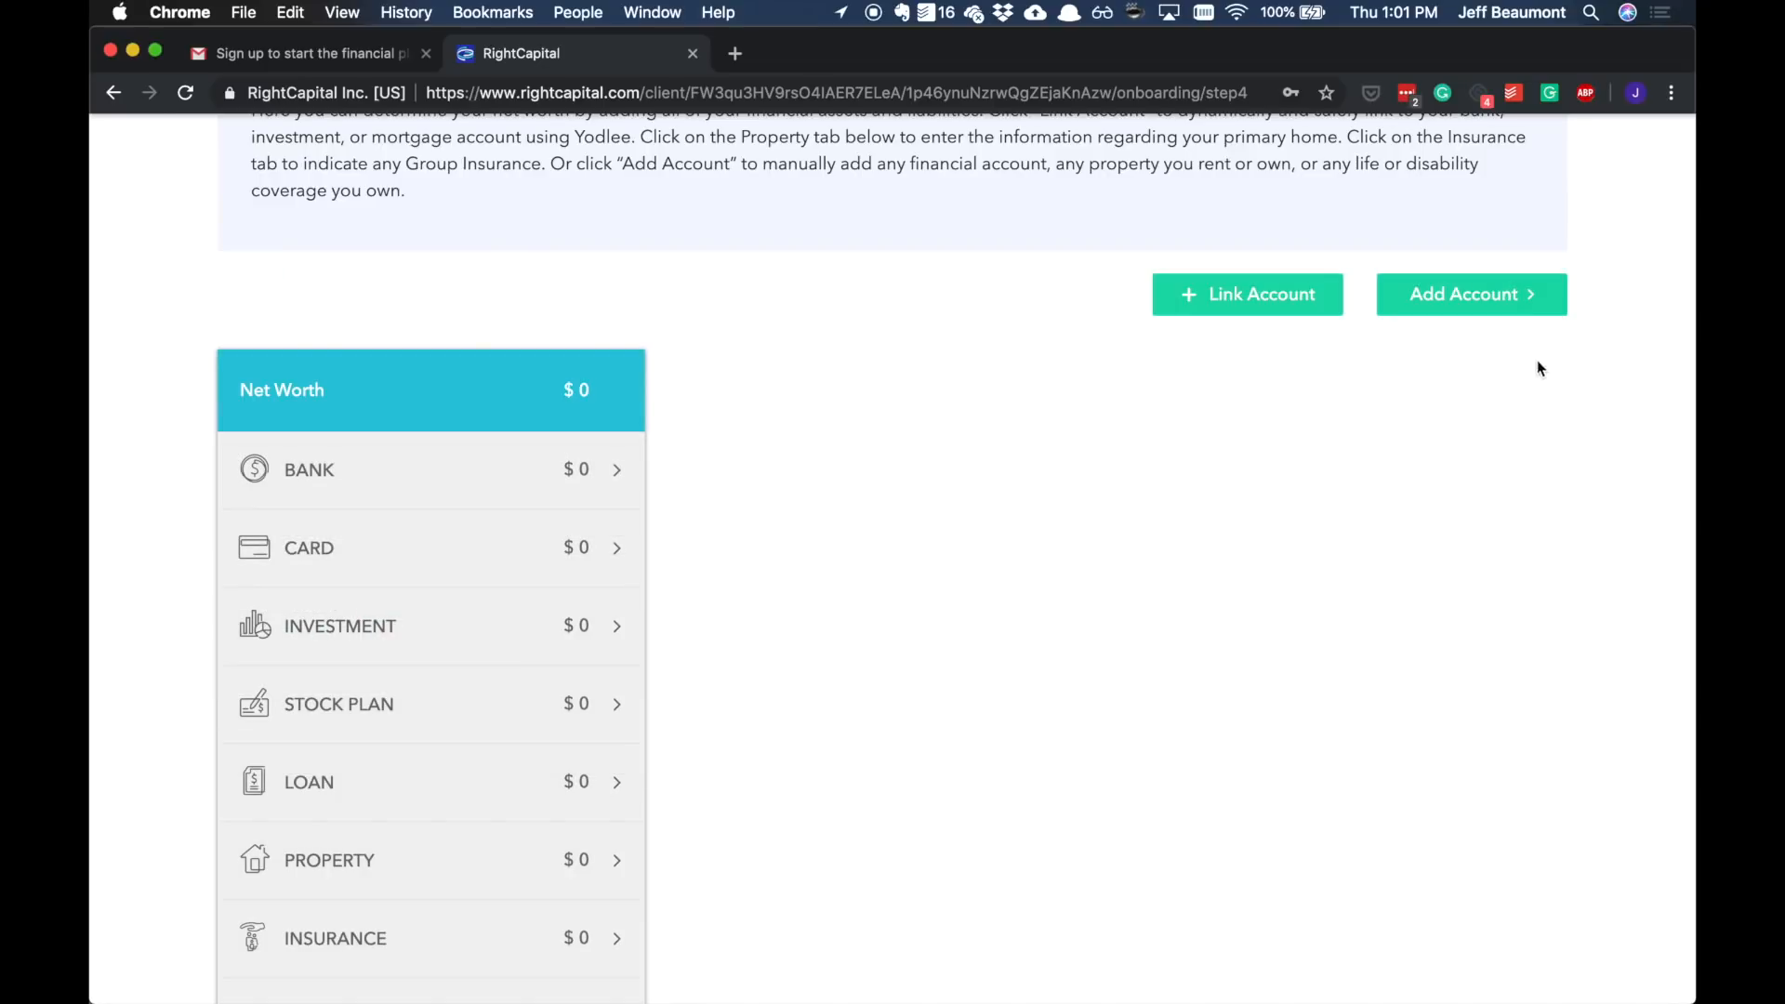
# Step: Open the primary home under Property and set it to Own
pyautogui.scroll(-1, 1478, 409)
pyautogui.scroll(-3, 1466, 414)
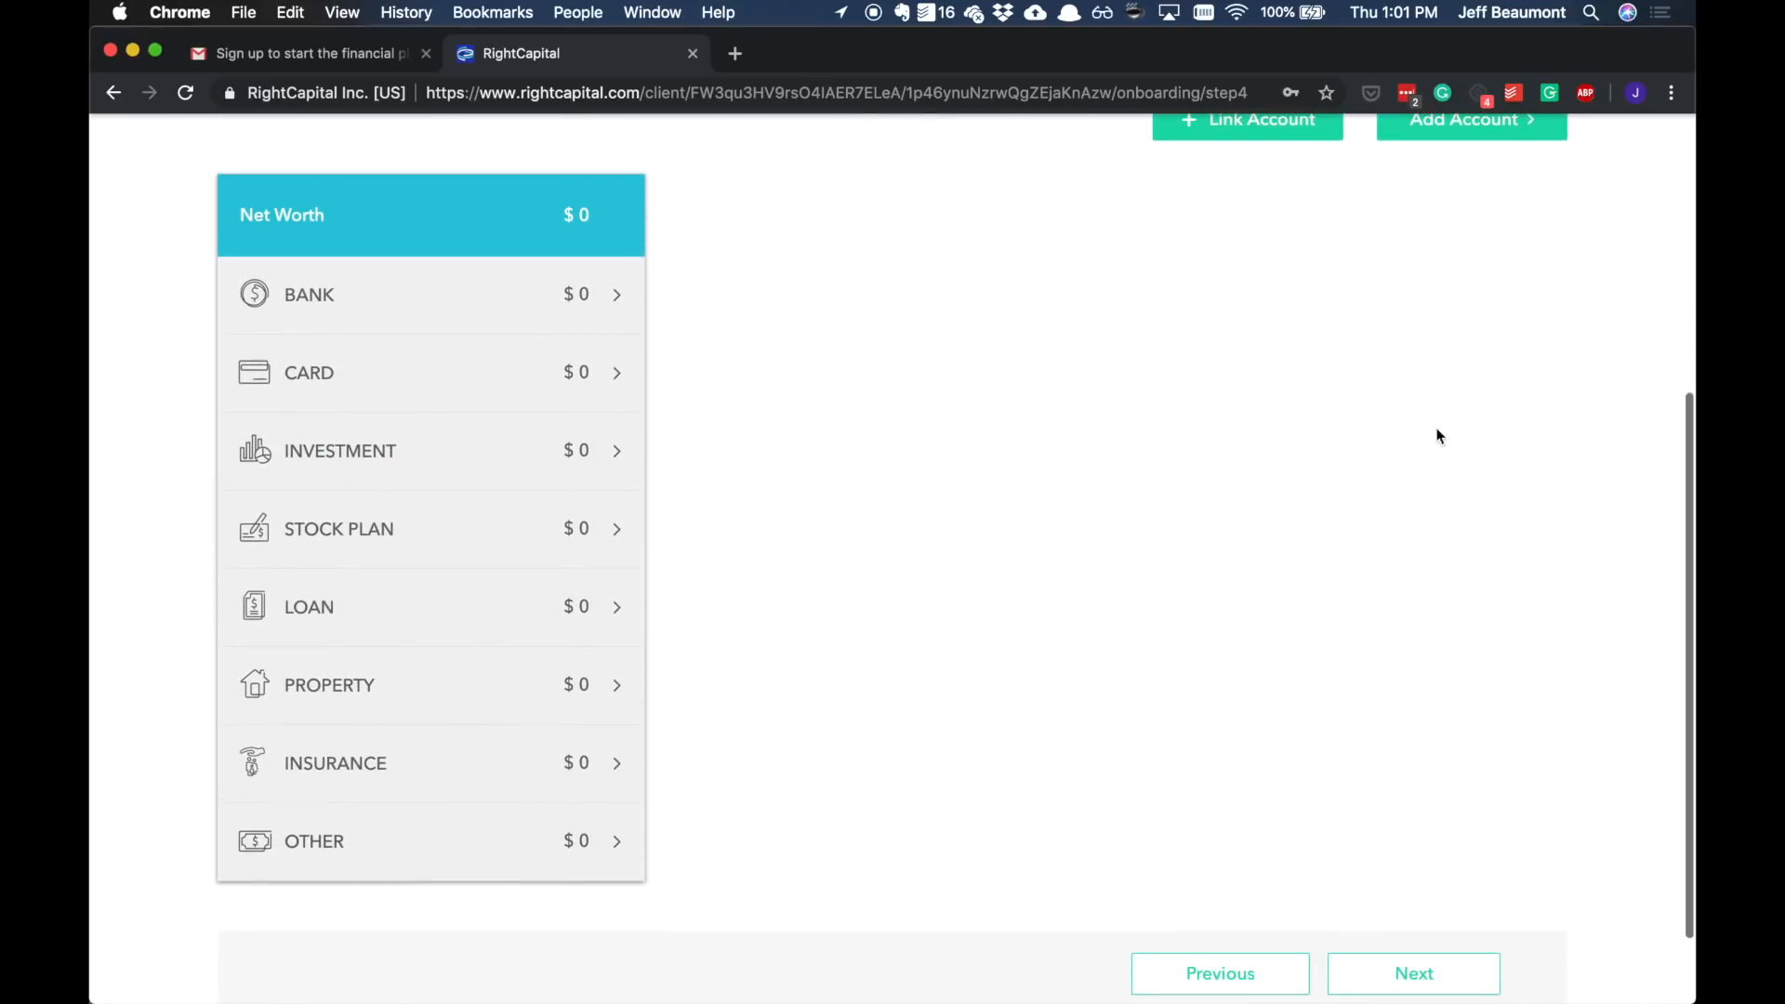
pyautogui.click(421, 695)
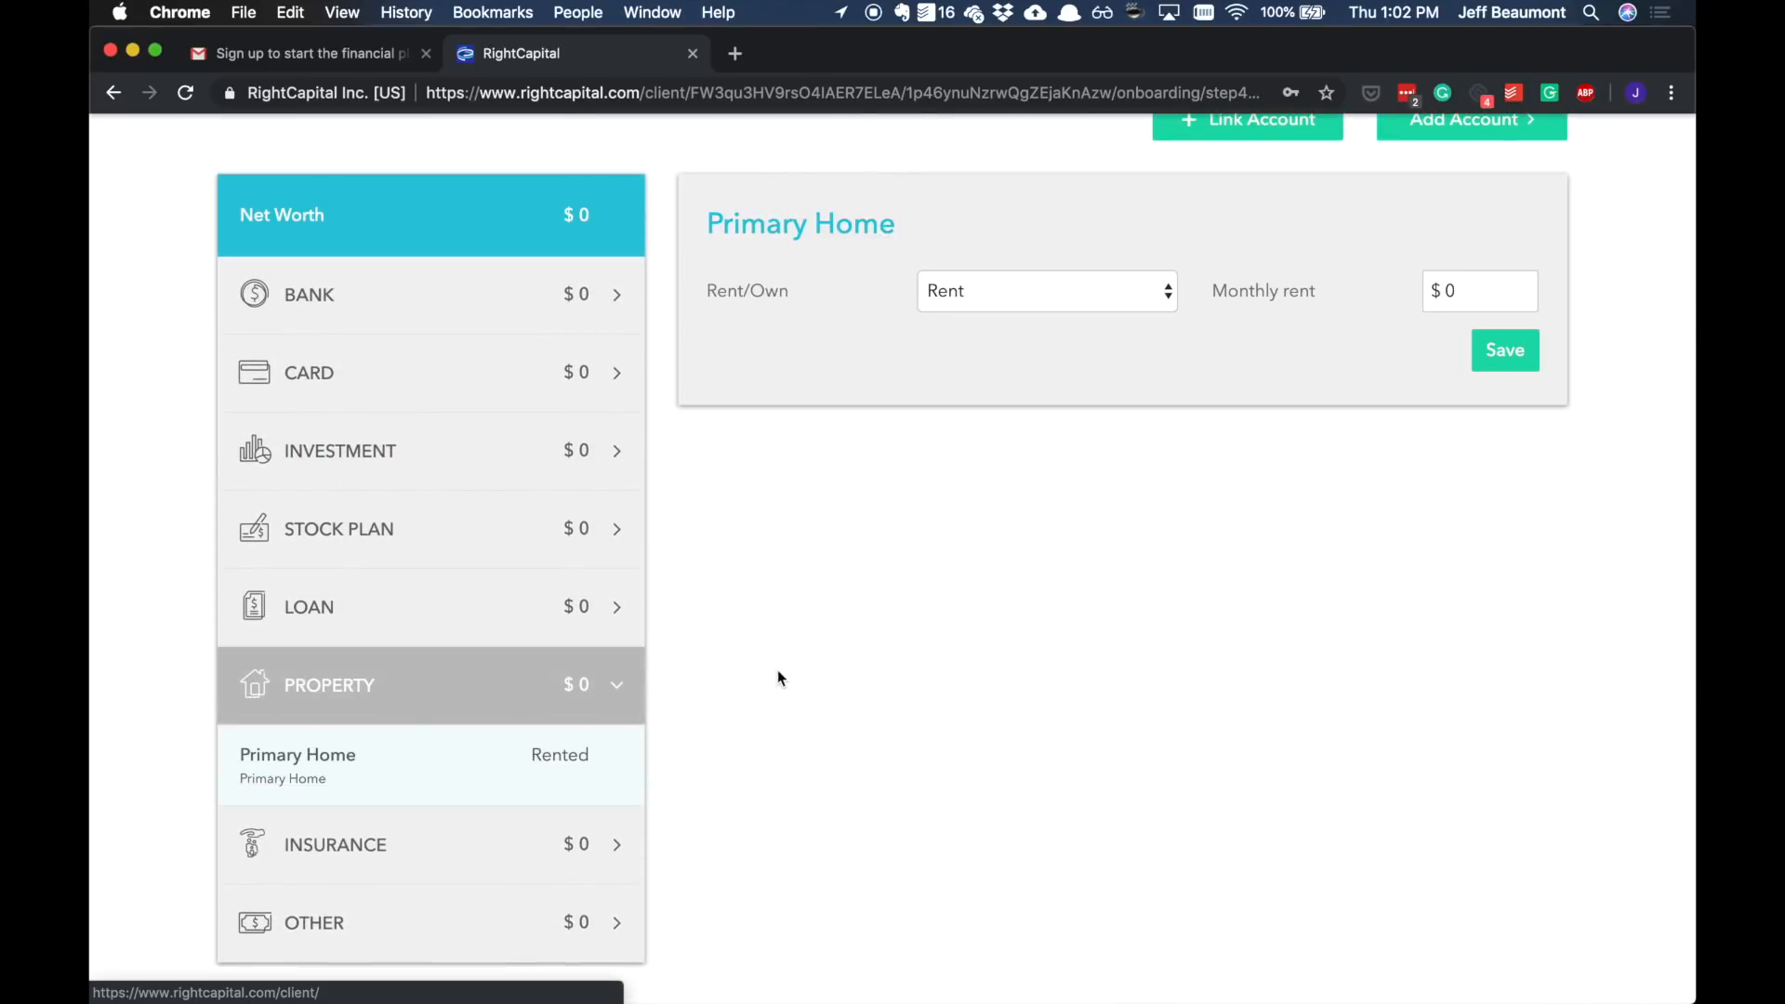
pyautogui.scroll(1, 827, 632)
pyautogui.click(962, 363)
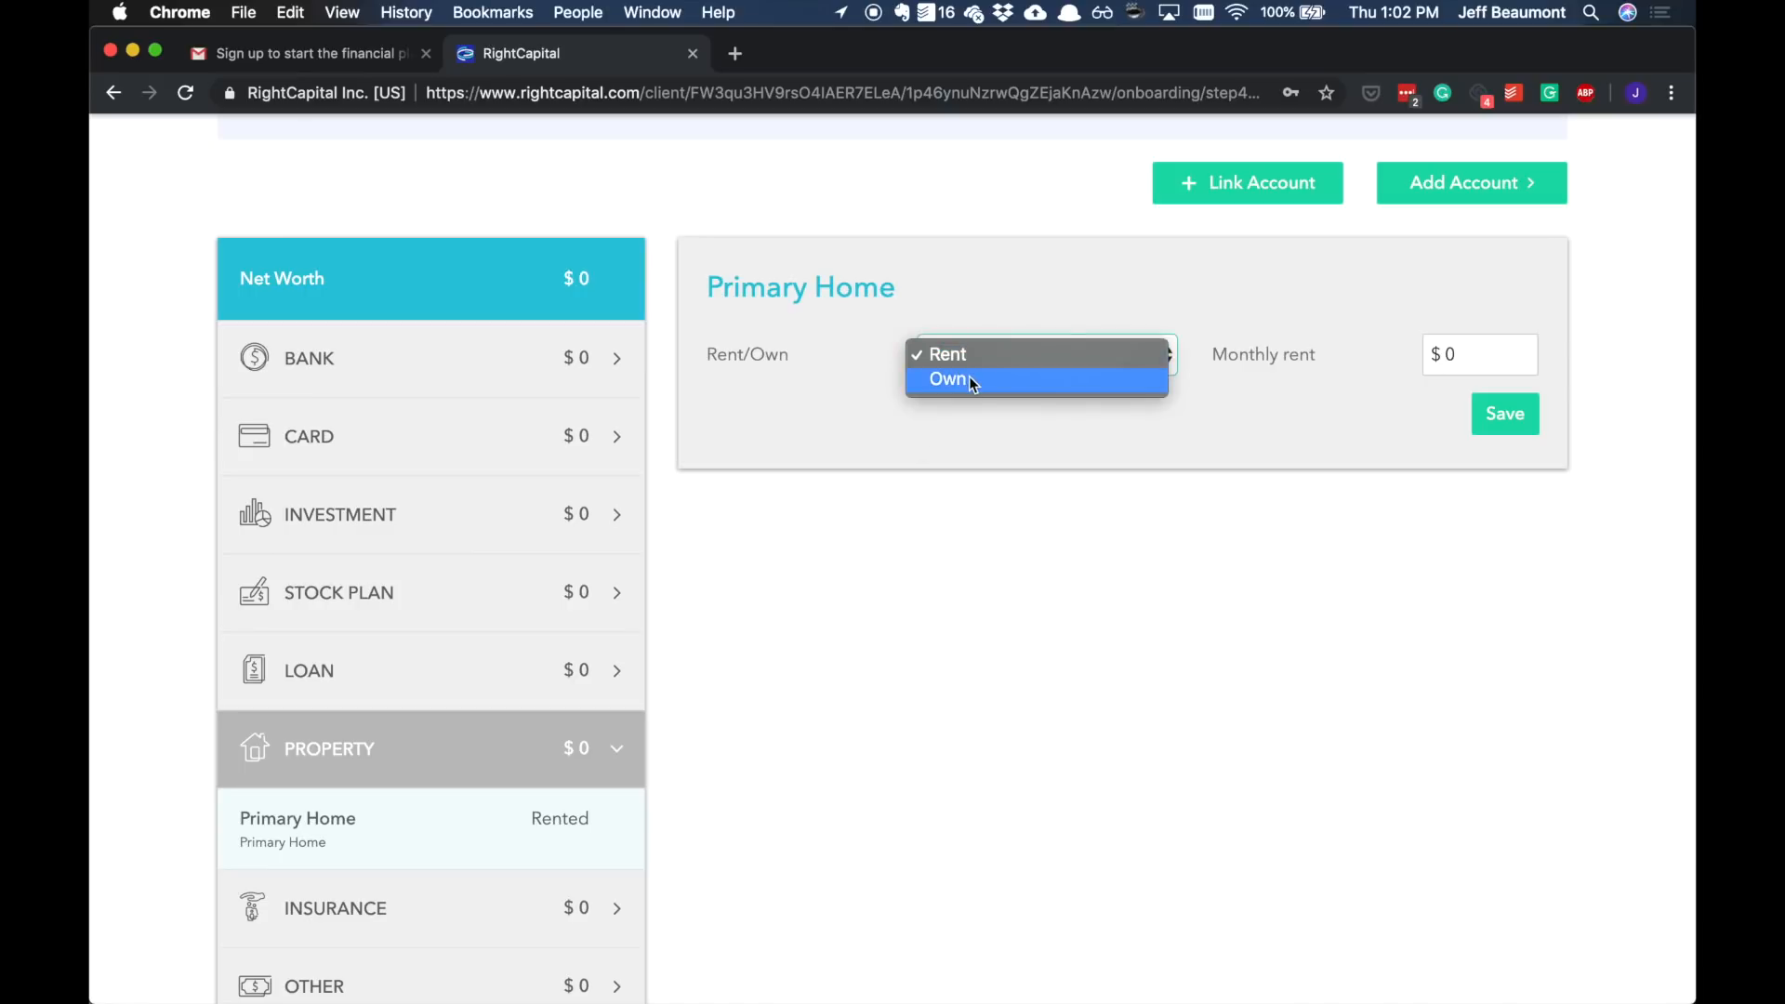
pyautogui.click(969, 375)
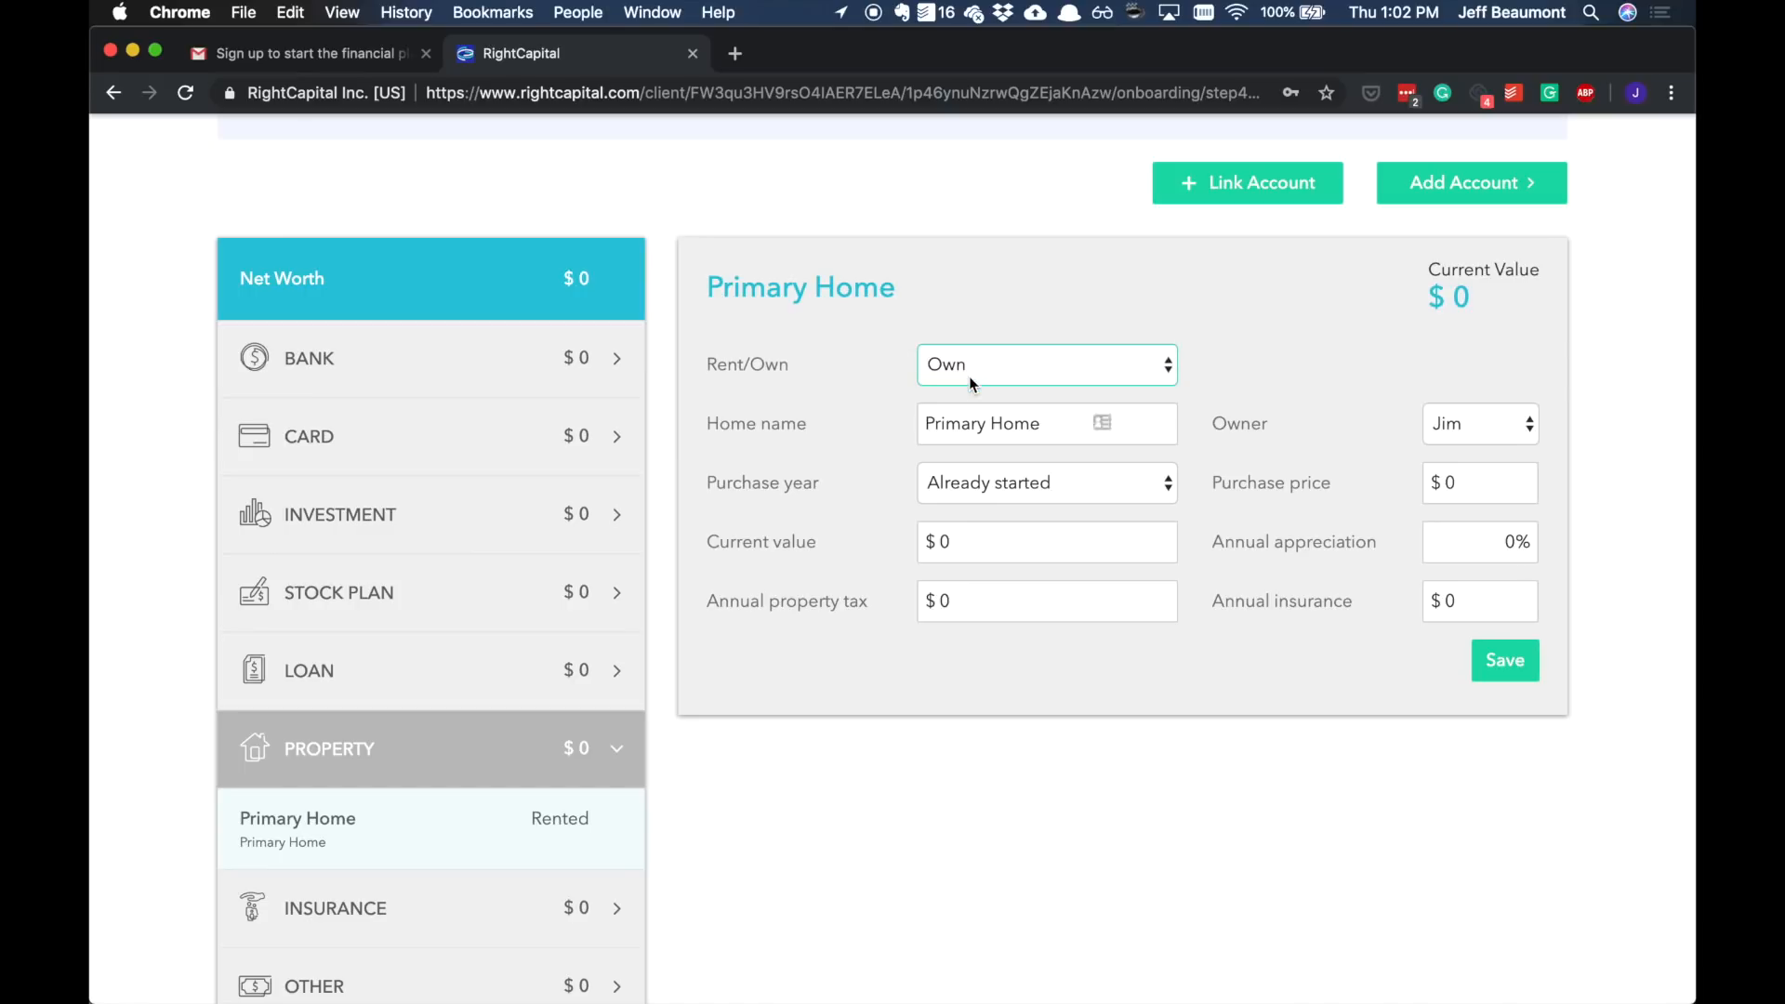
# Step: Set the primary home's purchase price to $45,000 and its current value to $500,000
pyautogui.click(1486, 482)
pyautogui.write('45000')
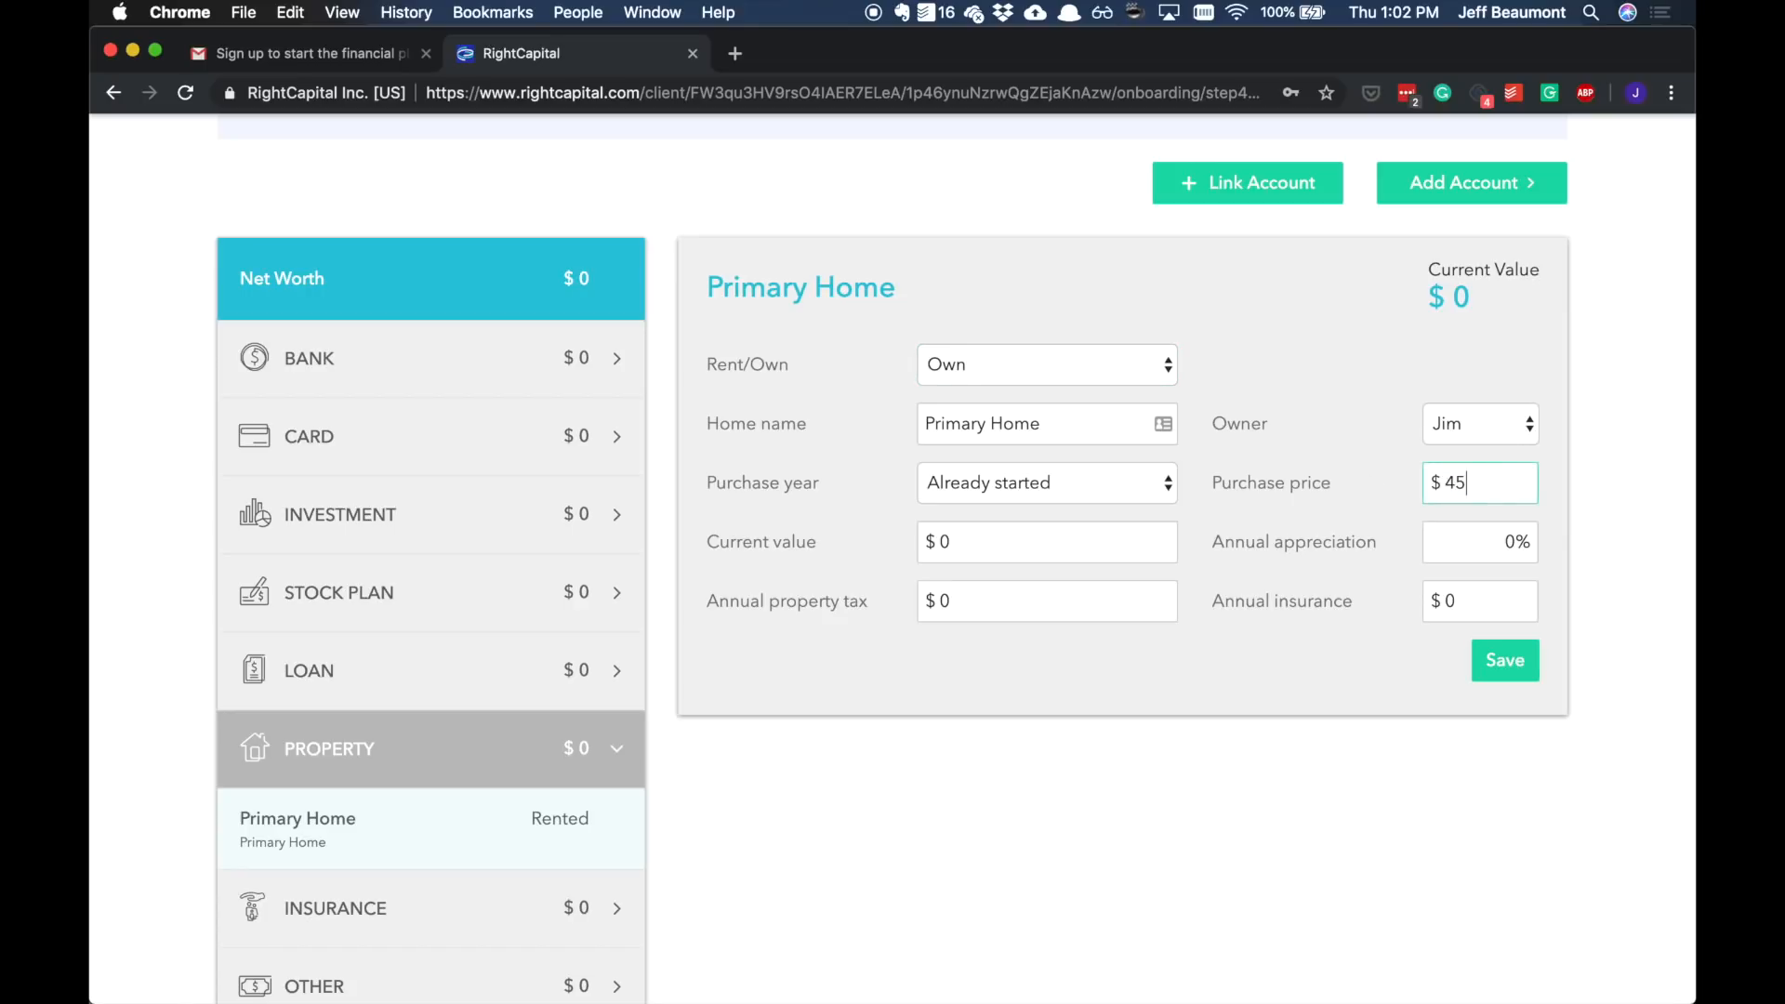
pyautogui.press('Tab')
pyautogui.hotkey('shift', 'Tab')
pyautogui.write('45000')
pyautogui.press('Tab')
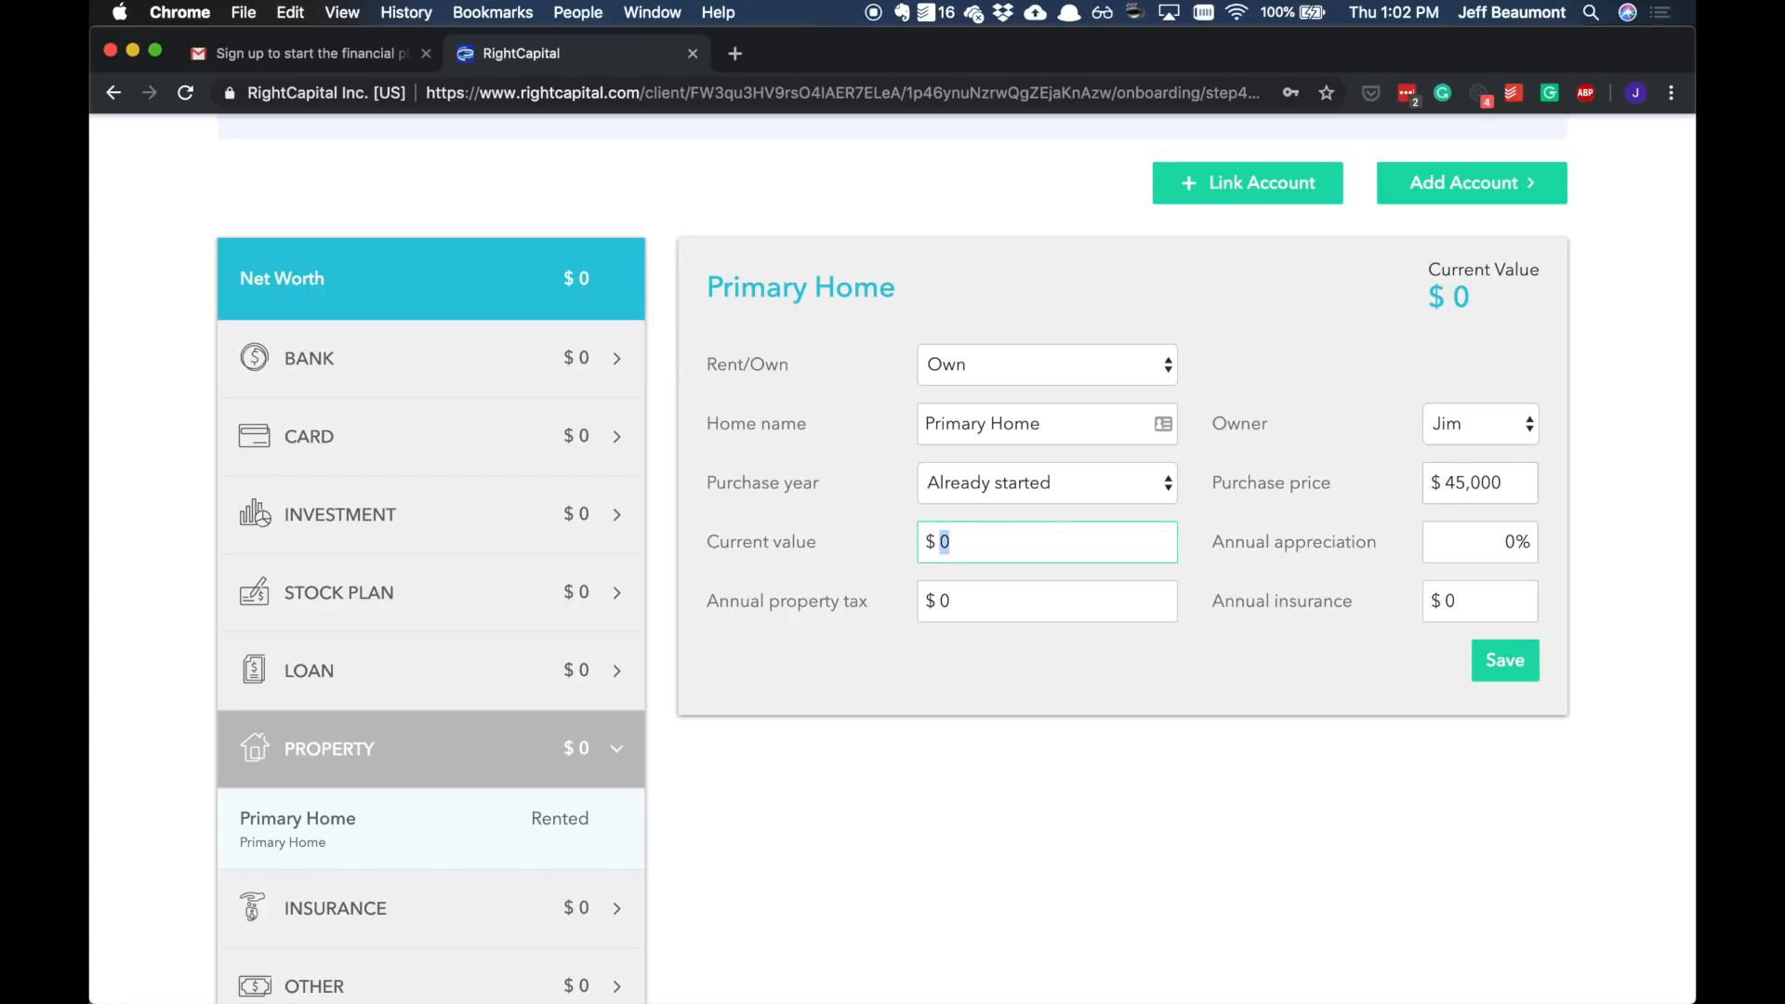
pyautogui.write('4')
pyautogui.press('BackSpace')
pyautogui.write('500,000')
pyautogui.press('Tab')
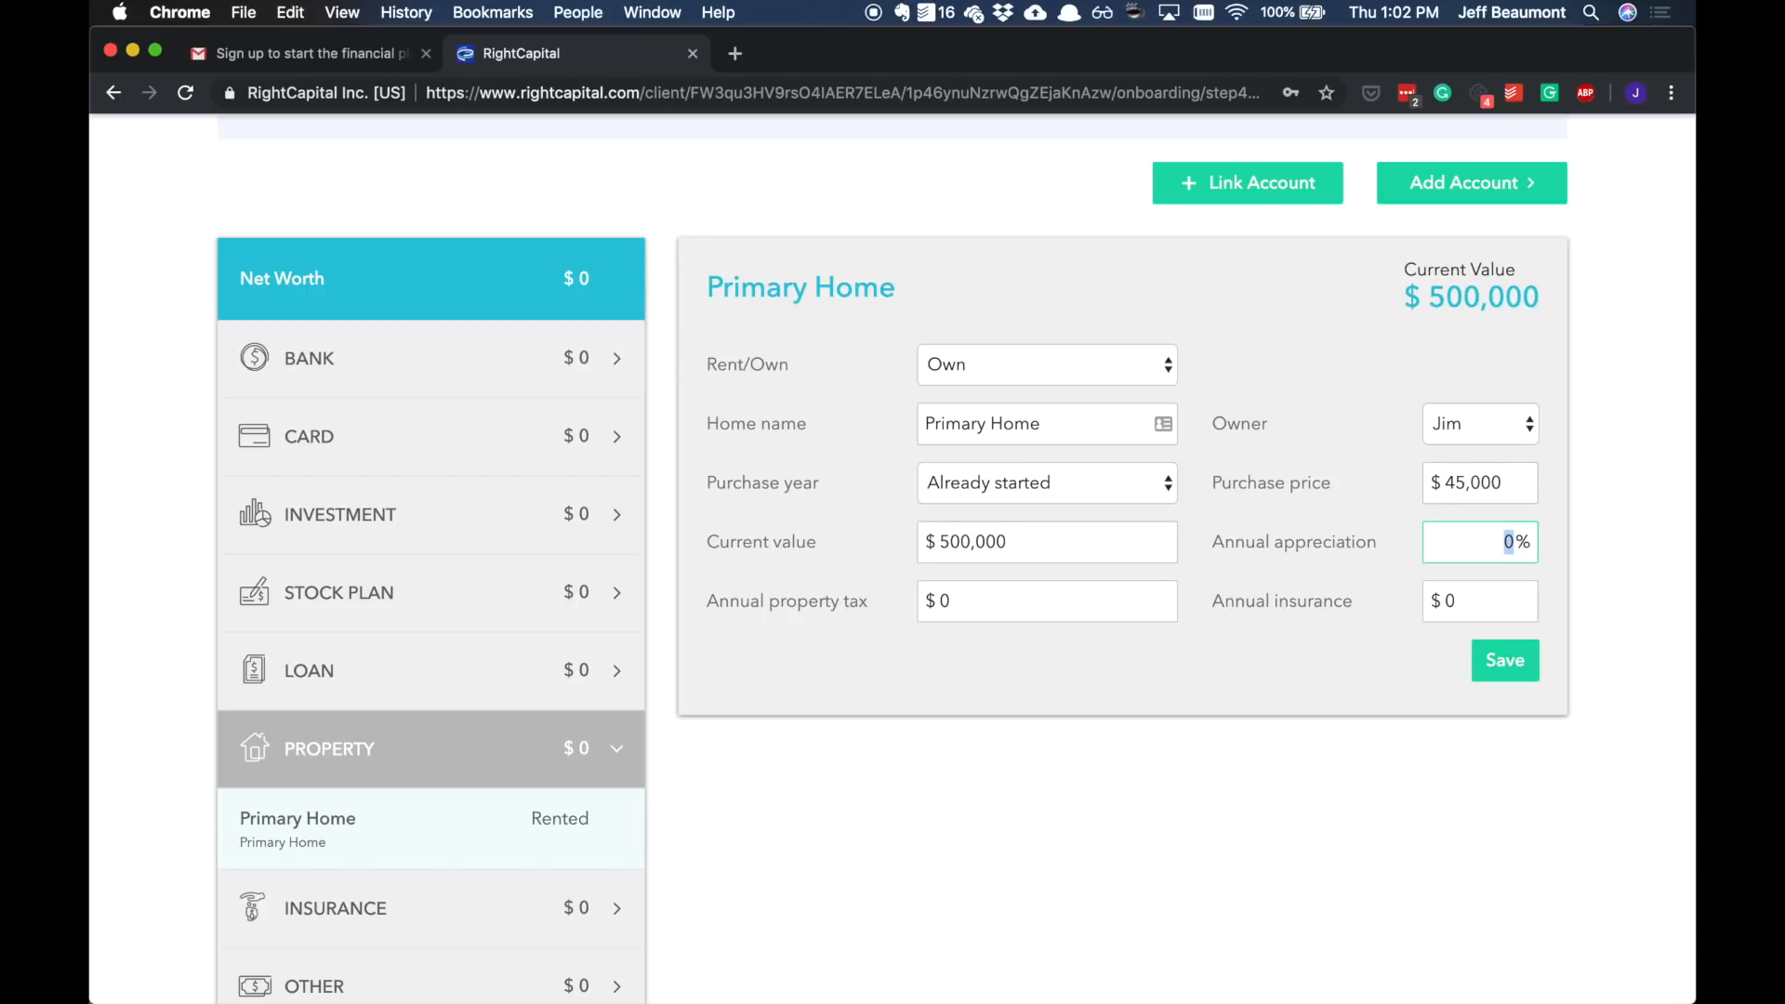
# Step: Set the home's annual appreciation to 3%, annual property tax to $6,500 and annual insurance to $1,200, then save
pyautogui.write('3')
pyautogui.press('Tab')
pyautogui.write('6500')
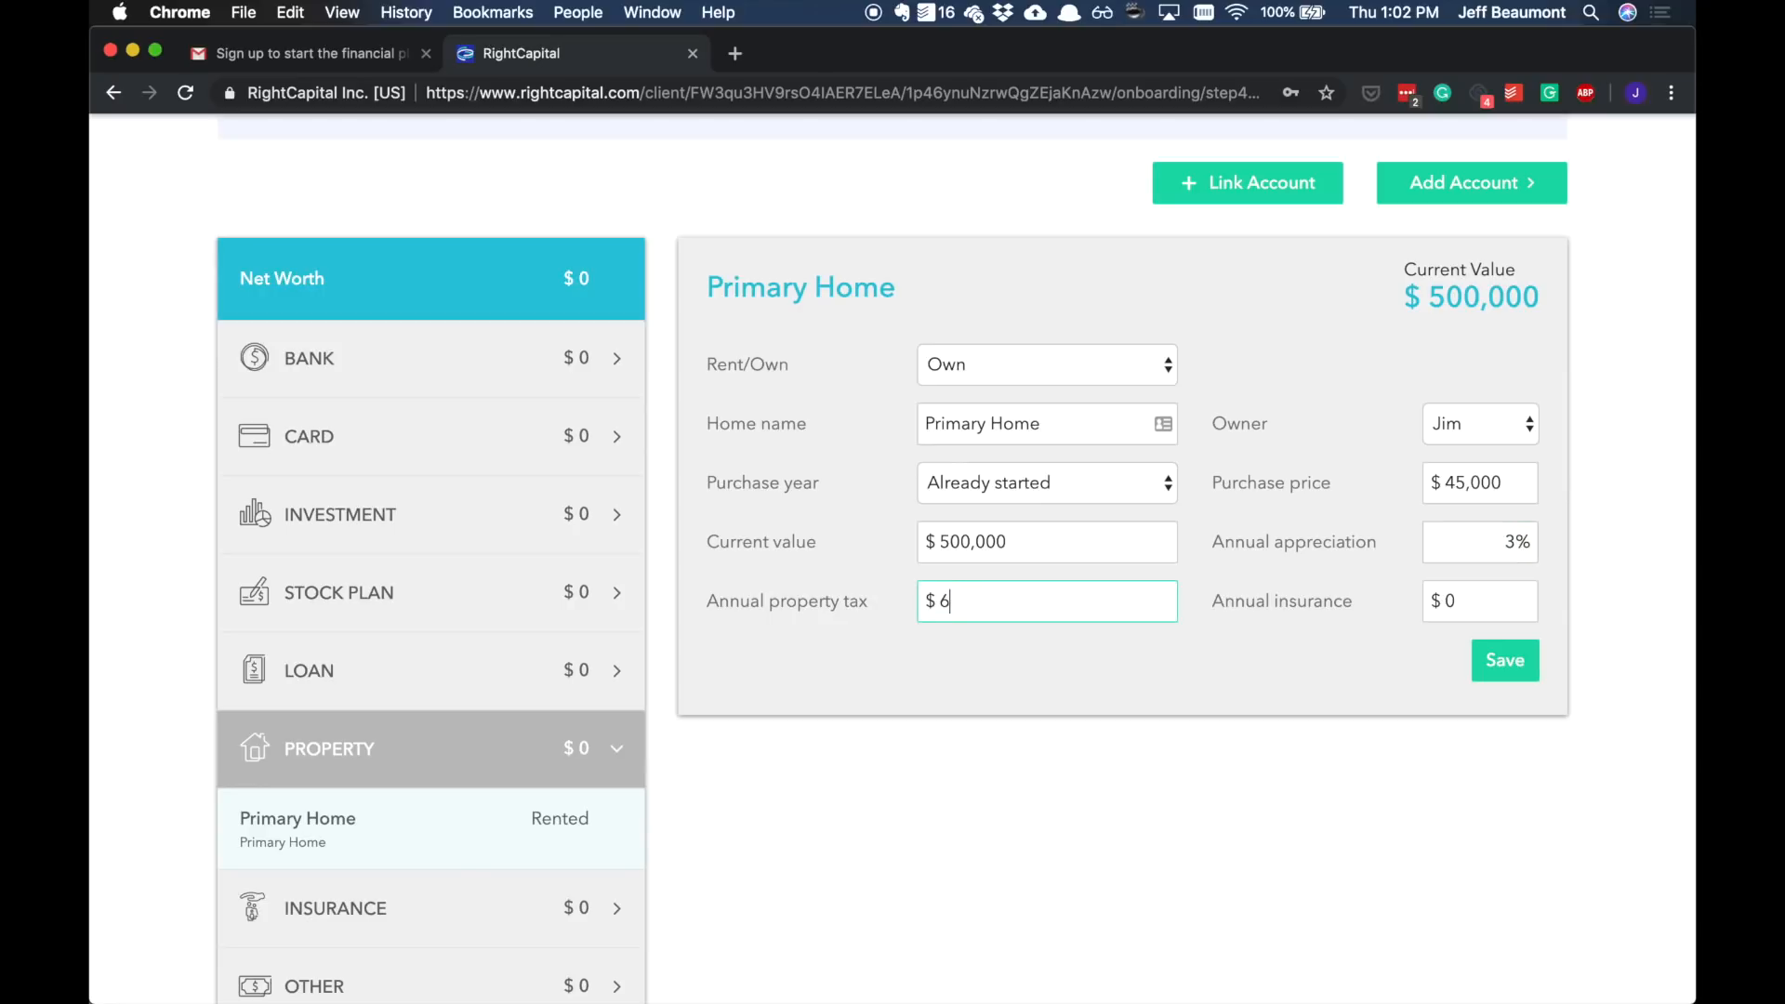
pyautogui.press('Tab')
pyautogui.write('1200')
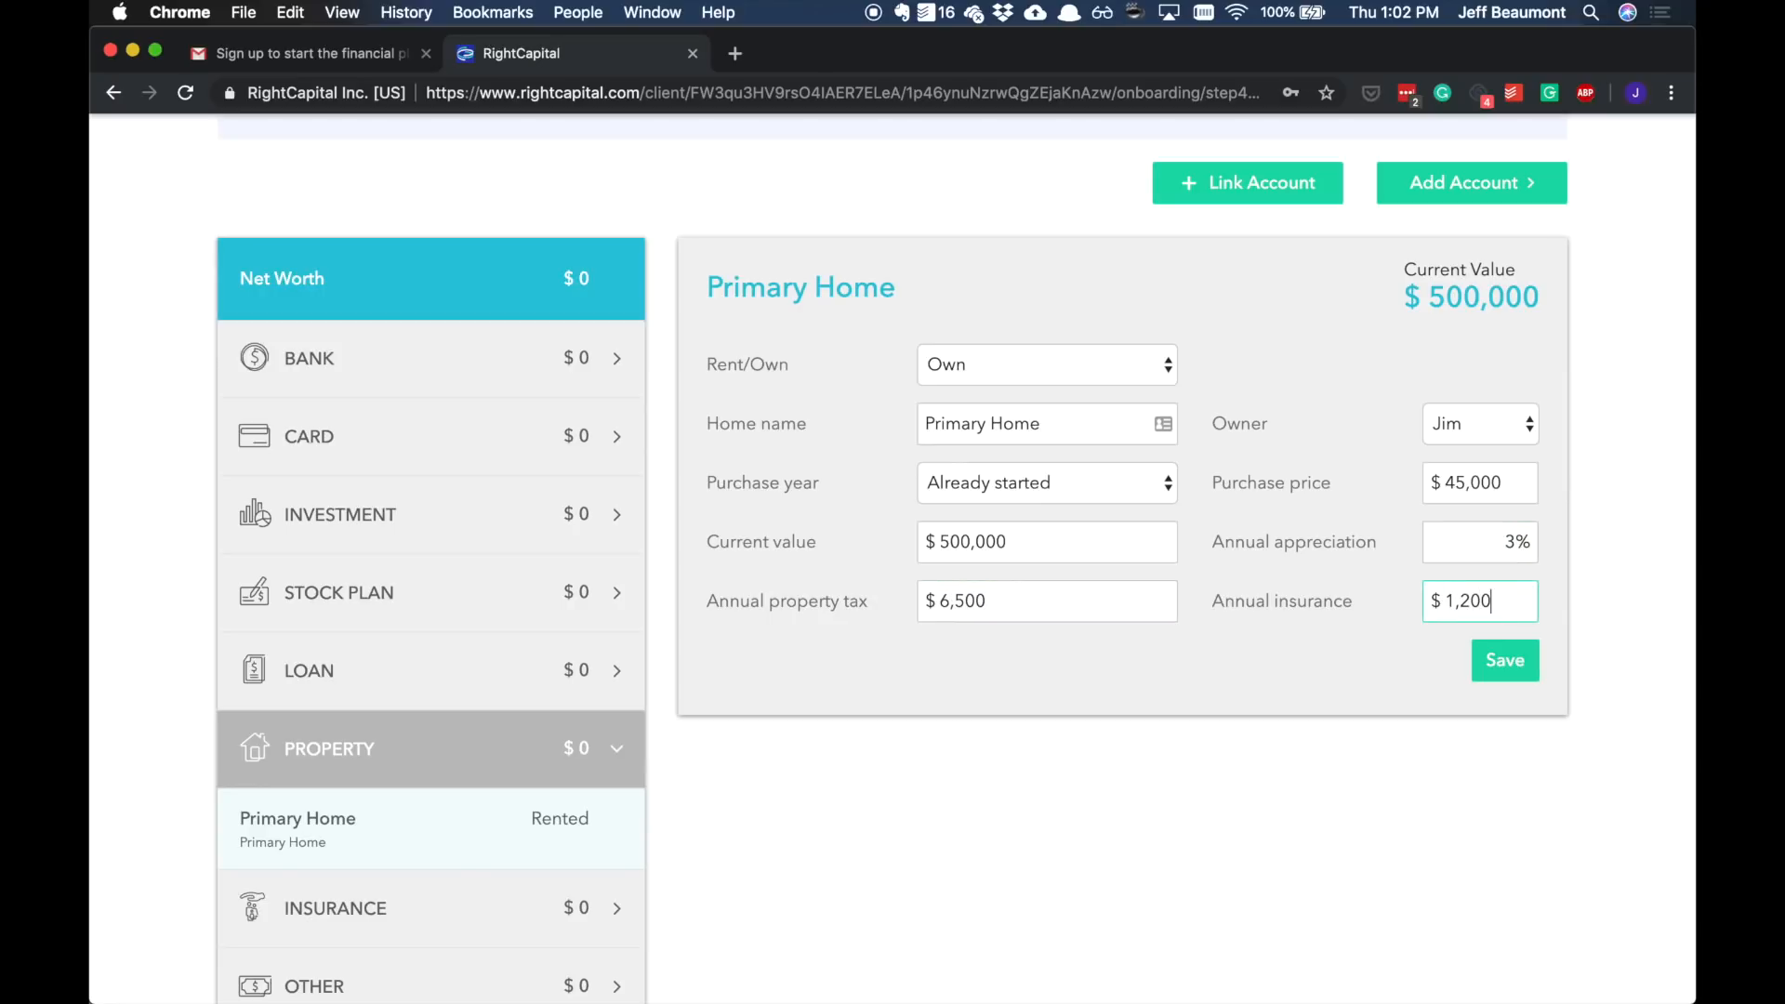
pyautogui.click(1487, 658)
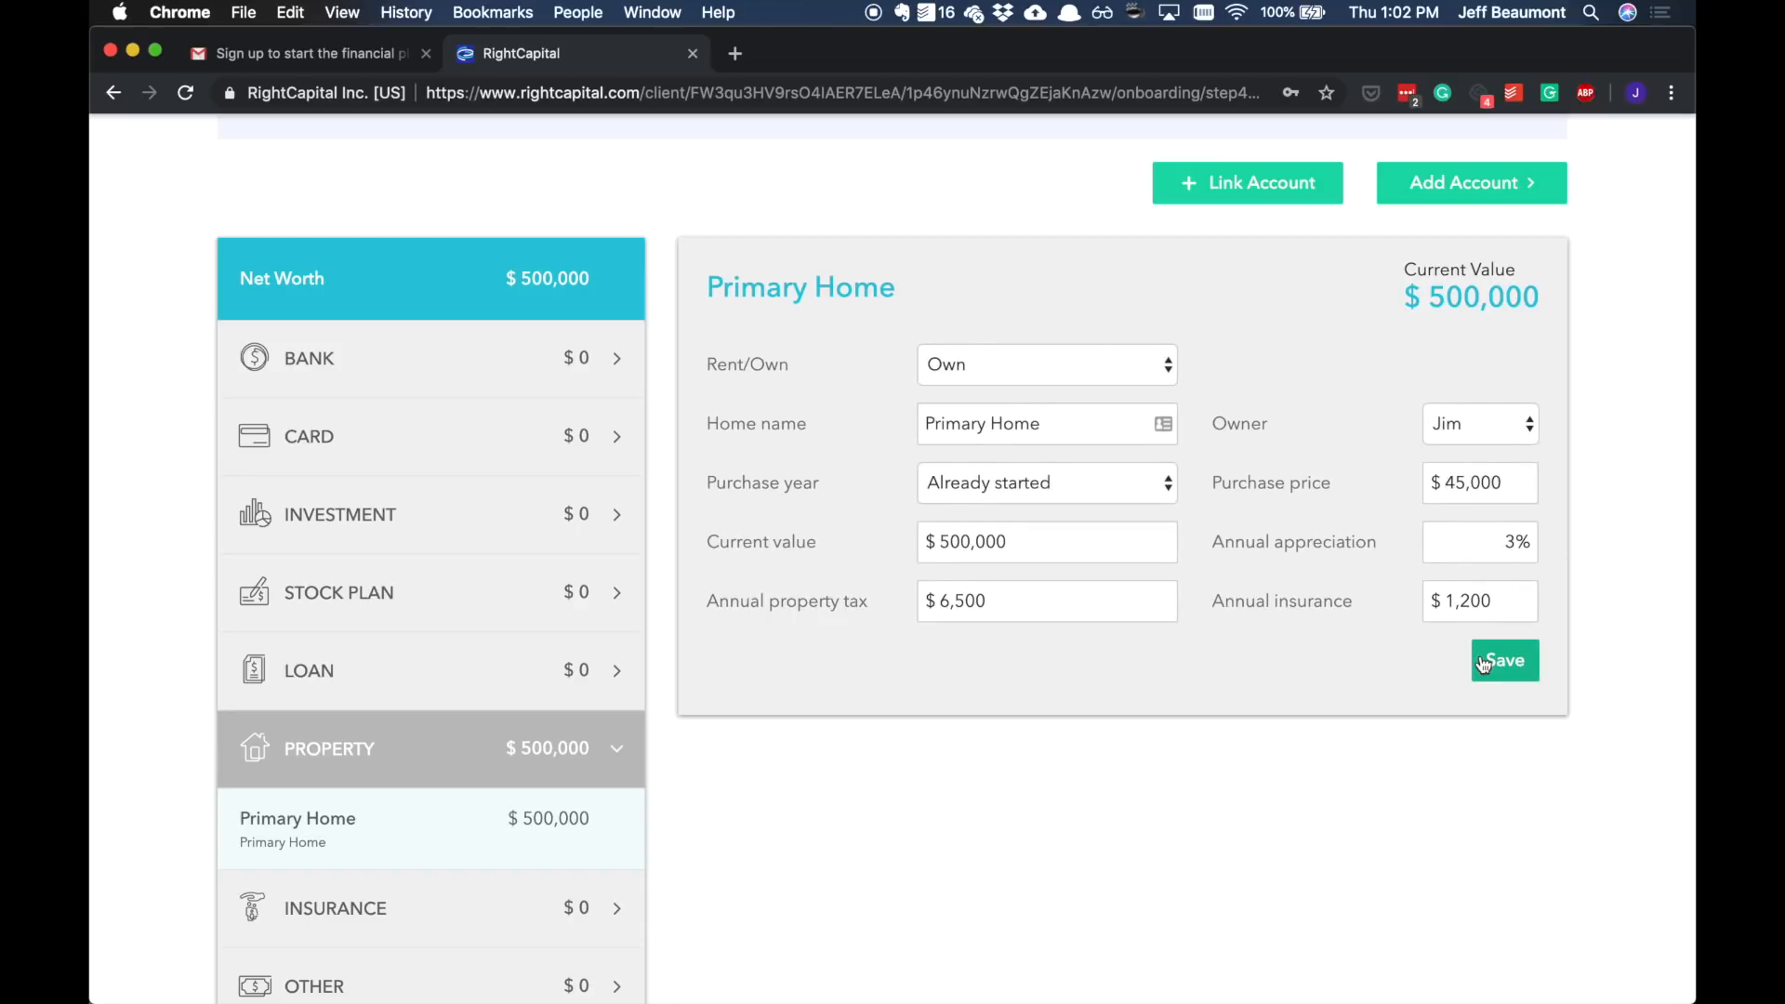
# Step: Add a manual loan for the mortgage with original amount $400,000, interest rate 4% and a 30-year term, and save
pyautogui.click(1448, 190)
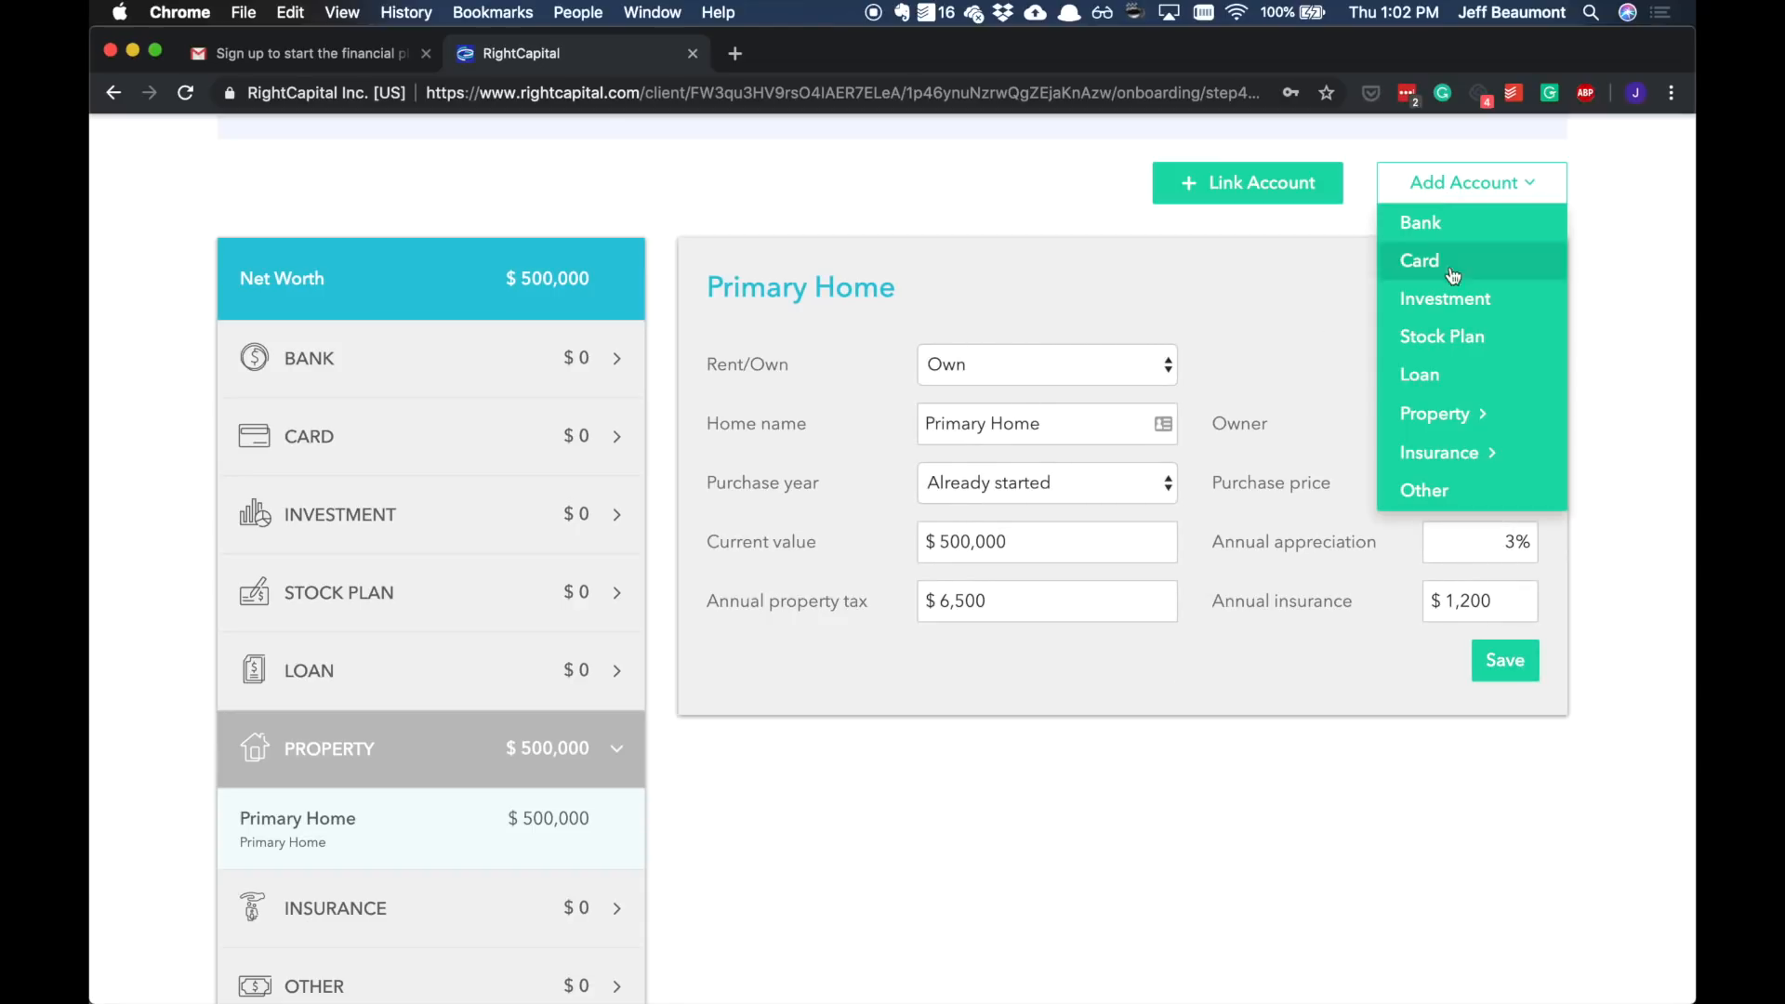
pyautogui.click(1452, 389)
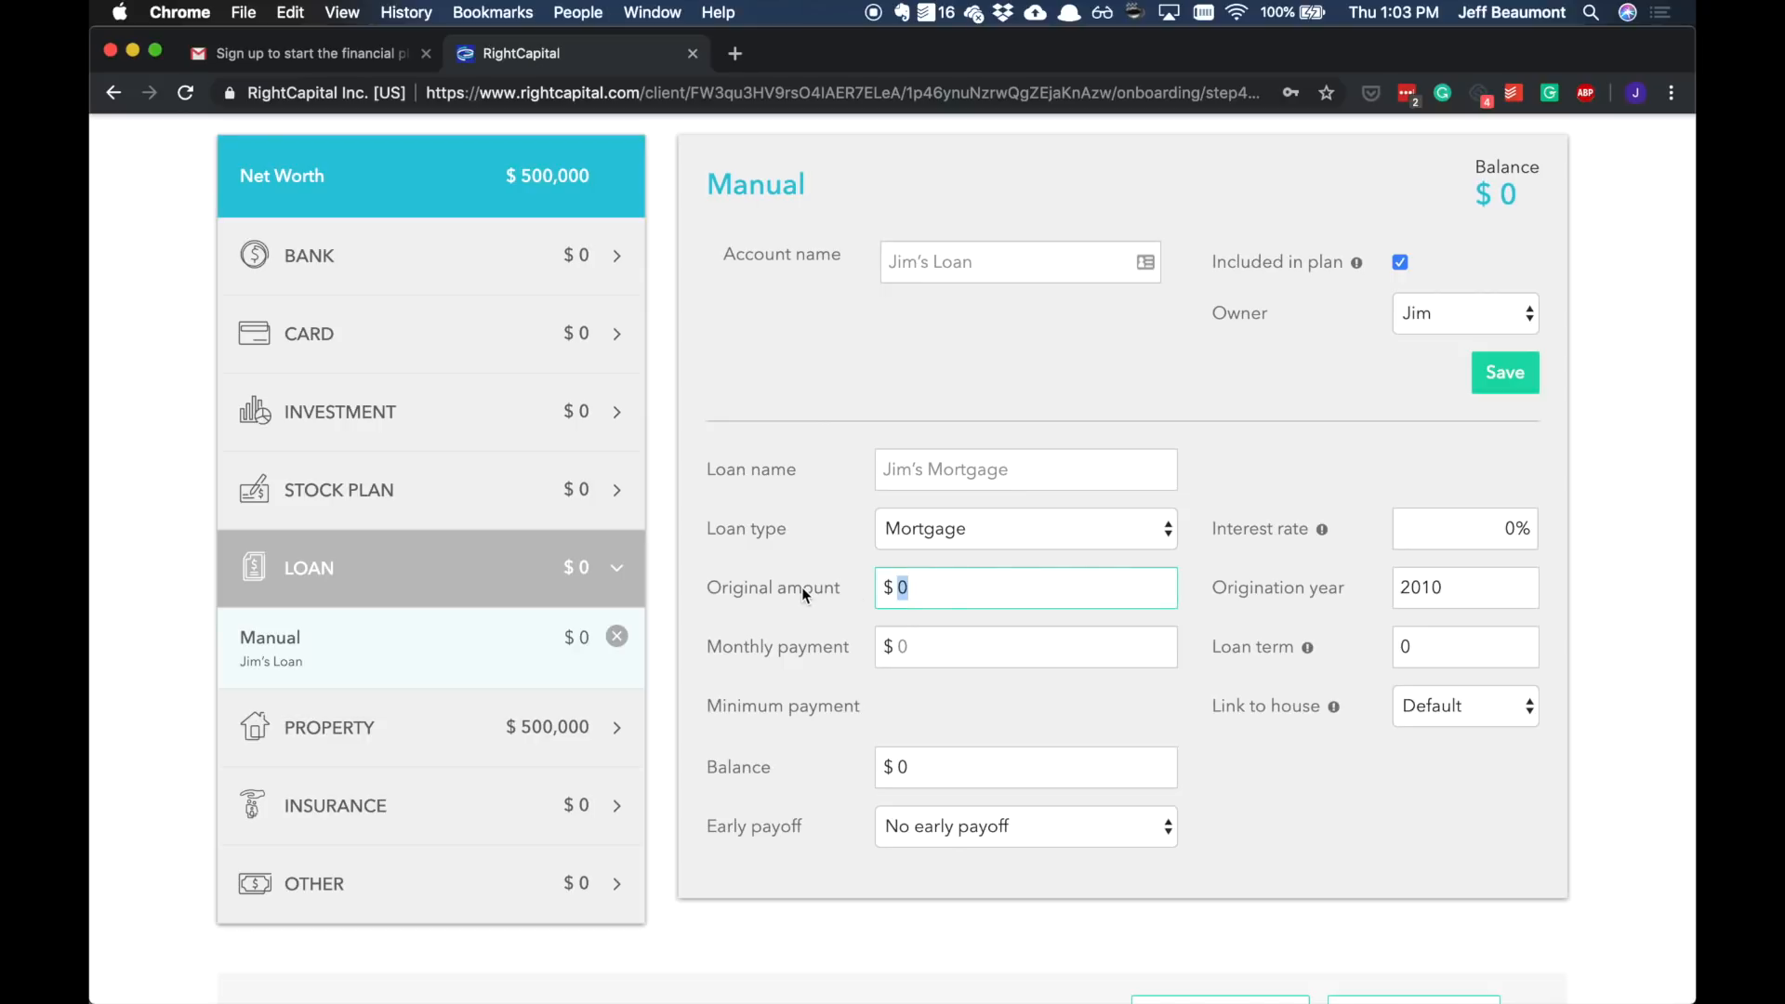
pyautogui.write('400000')
pyautogui.press('Tab')
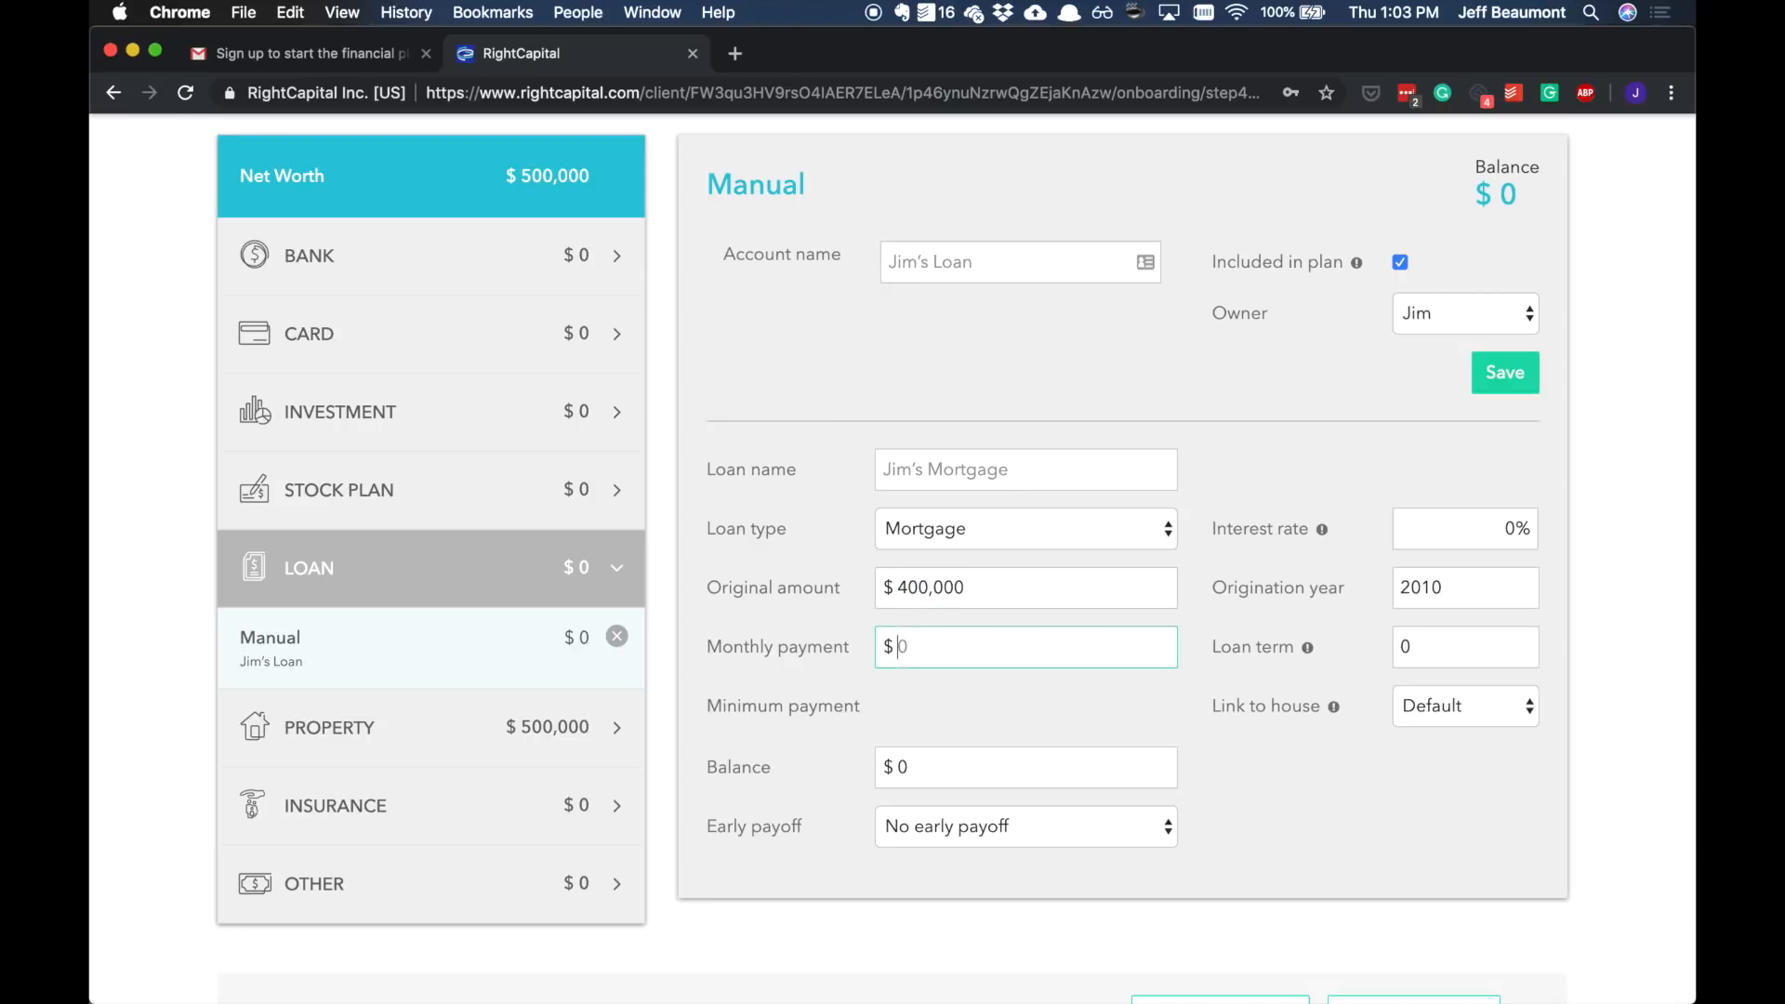
pyautogui.click(1475, 524)
pyautogui.write('5')
pyautogui.press('Tab')
pyautogui.write('30')
pyautogui.click(1473, 526)
pyautogui.write('4')
pyautogui.click(1523, 383)
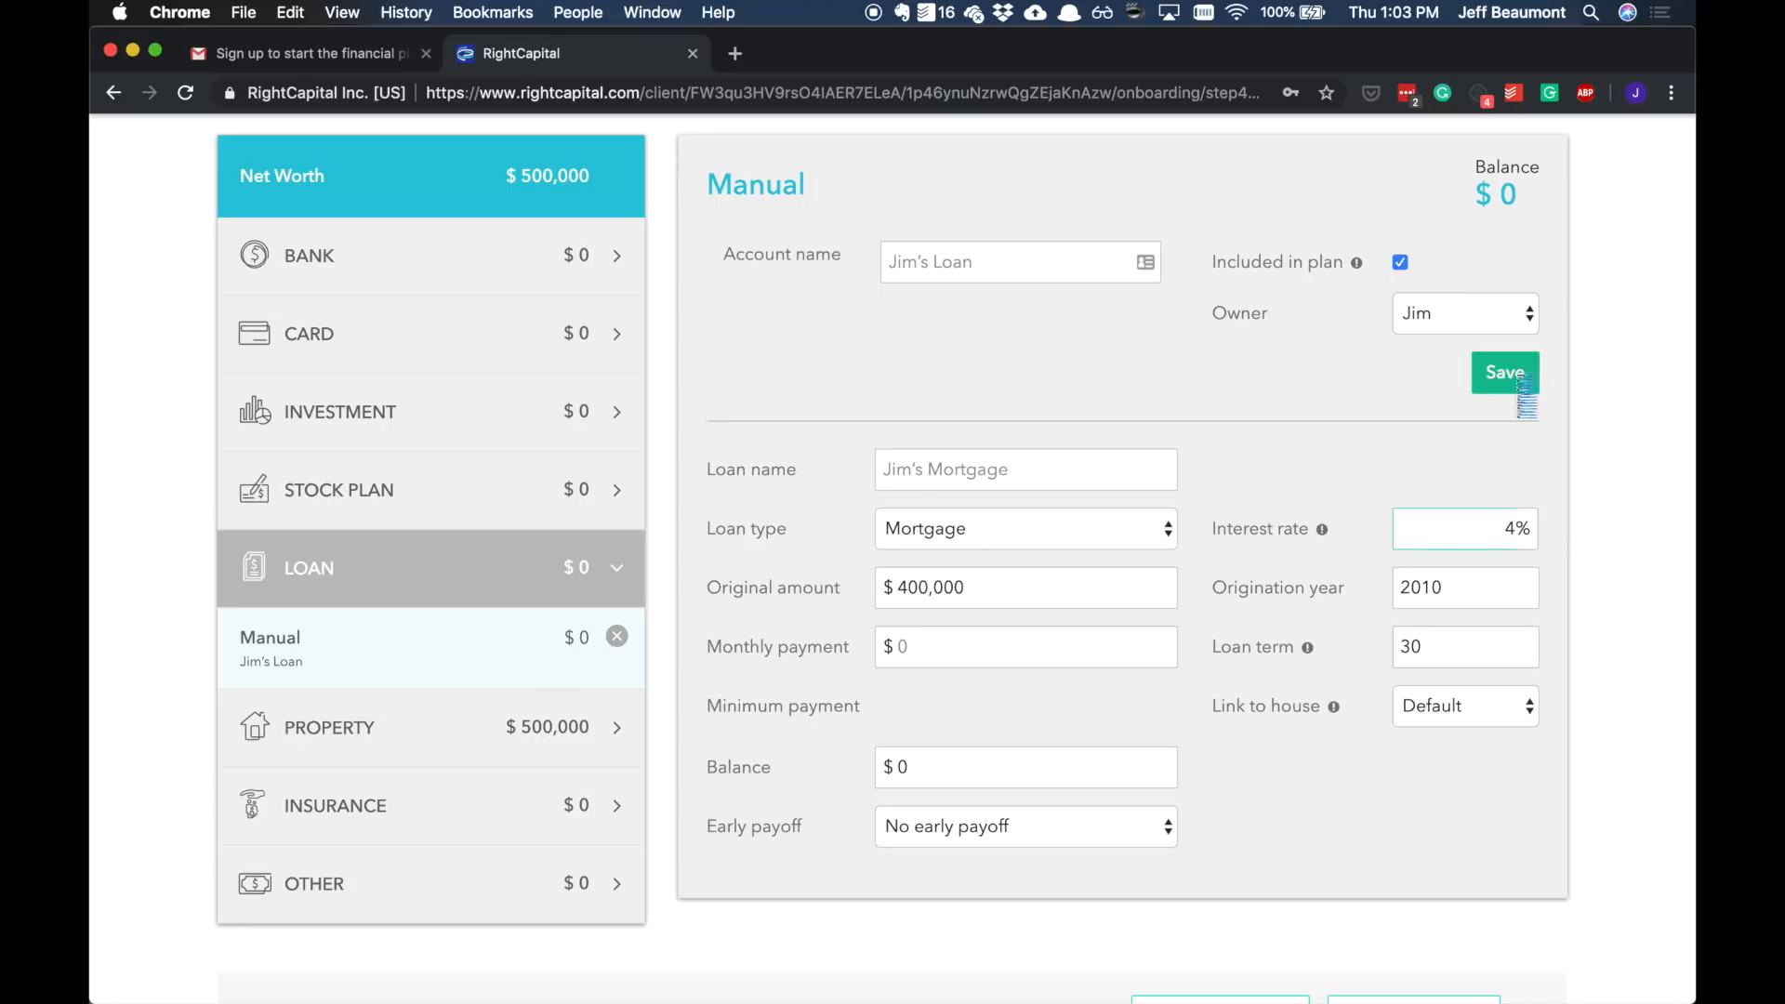
# Step: Set the mortgage's monthly payment to $2,200 and save
pyautogui.click(979, 638)
pyautogui.write('2,200')
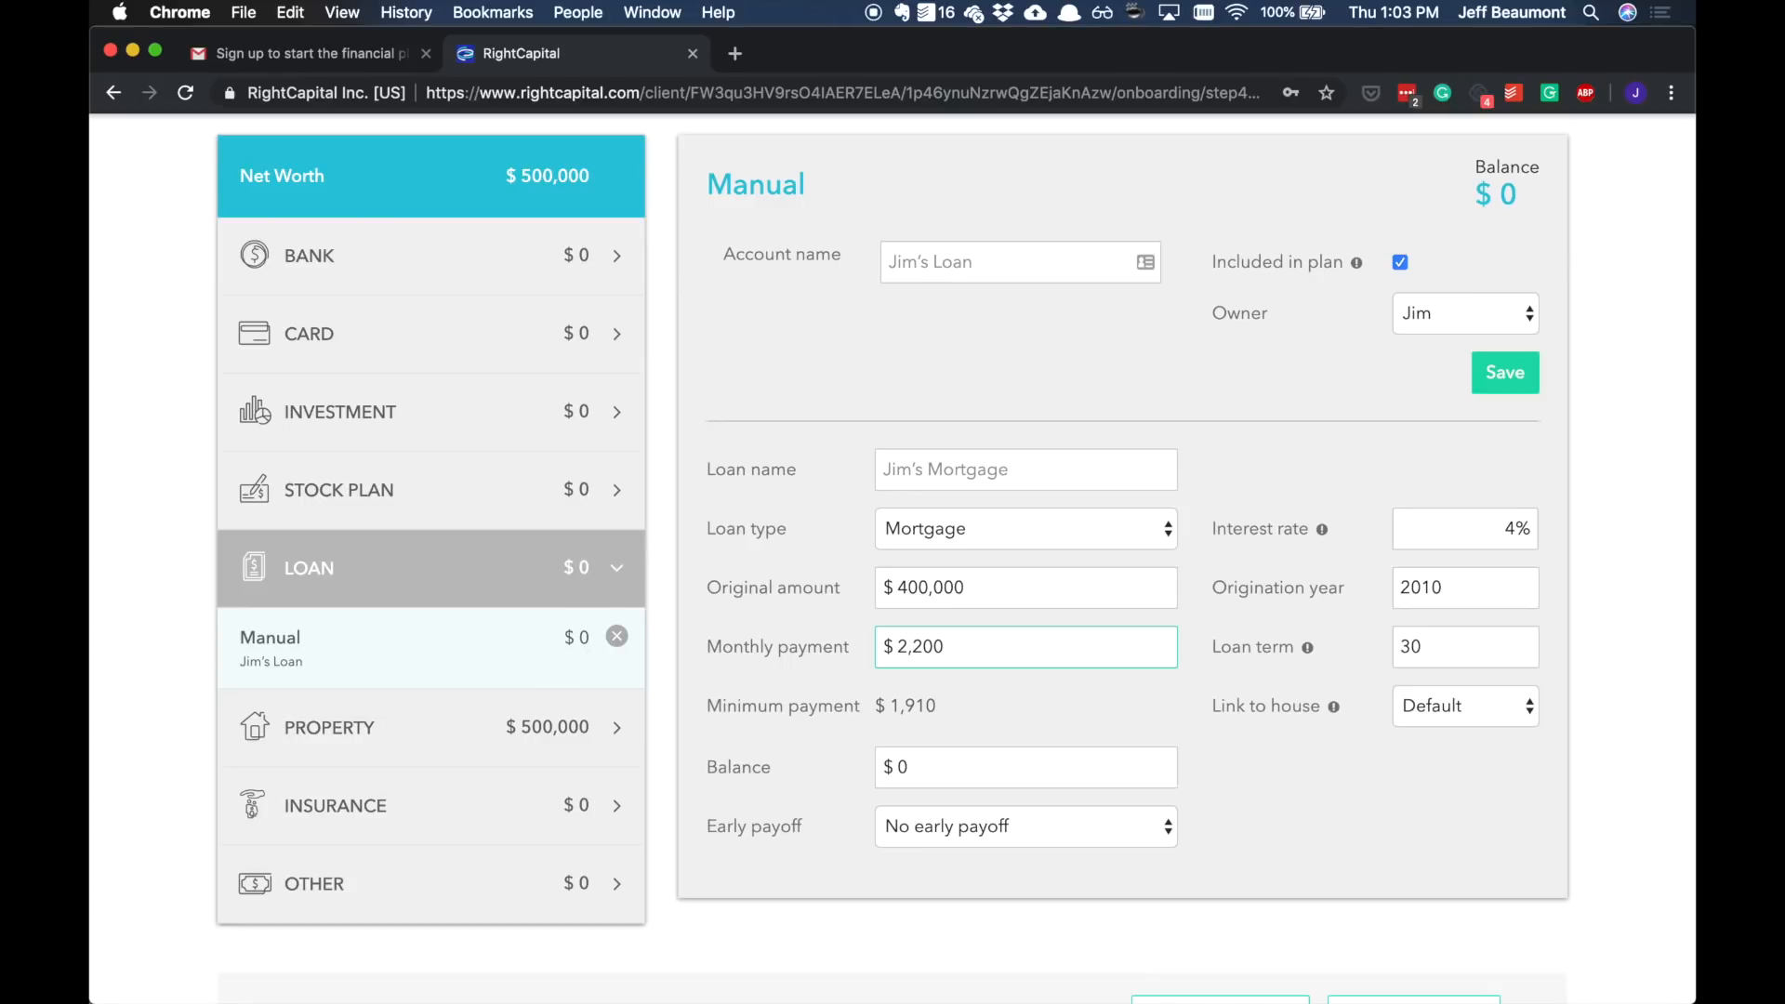
pyautogui.click(1499, 376)
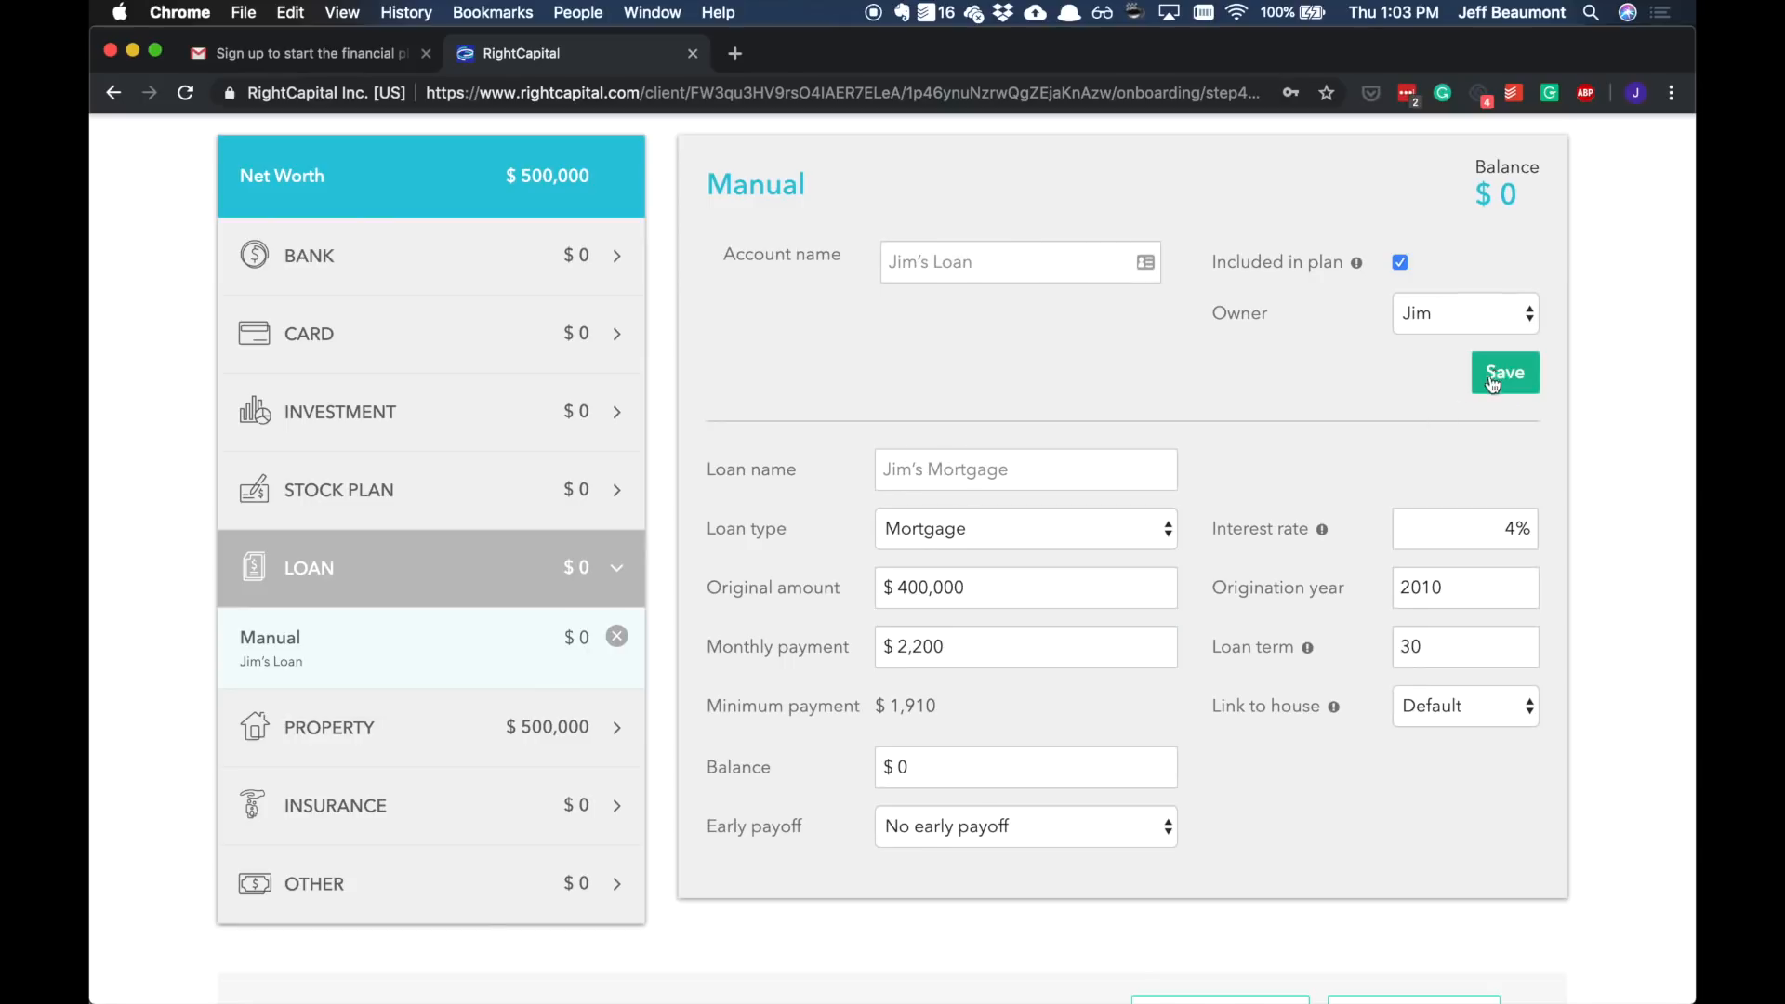
# Step: Open Jim's Group Life insurance and set its death benefit to $1,000,000 and annual premium to $800, then save
pyautogui.click(460, 806)
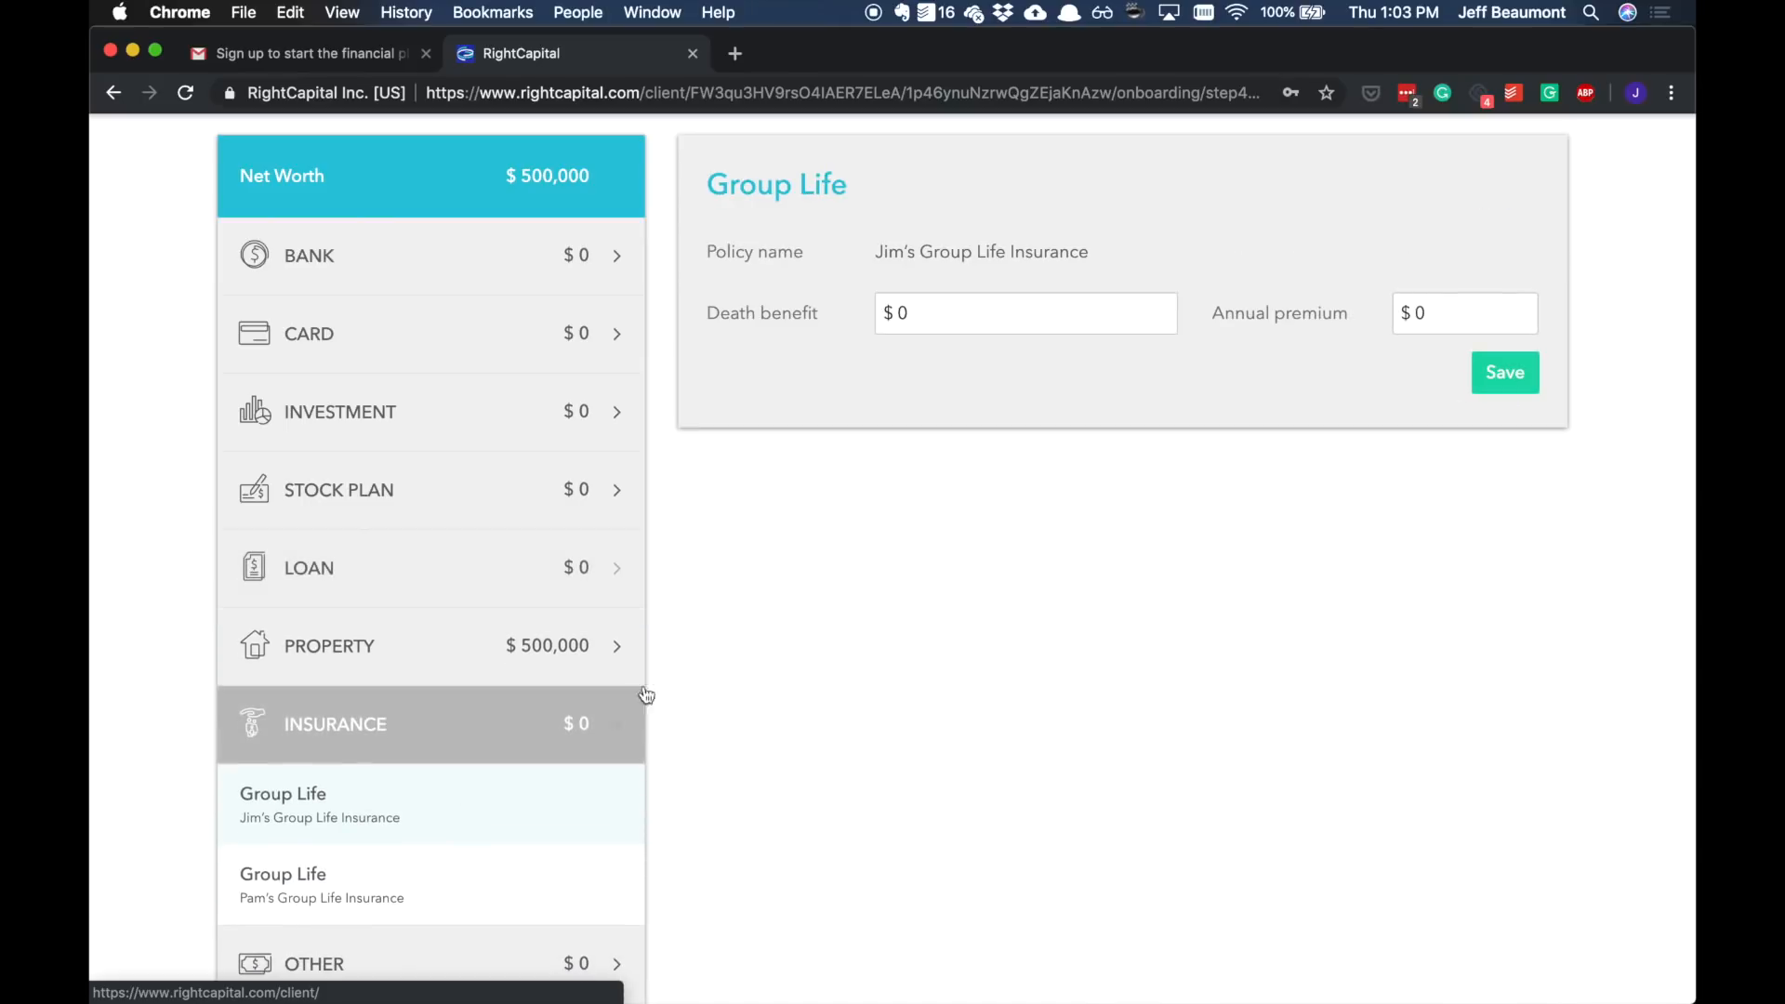
pyautogui.scroll(2, 920, 482)
pyautogui.click(960, 427)
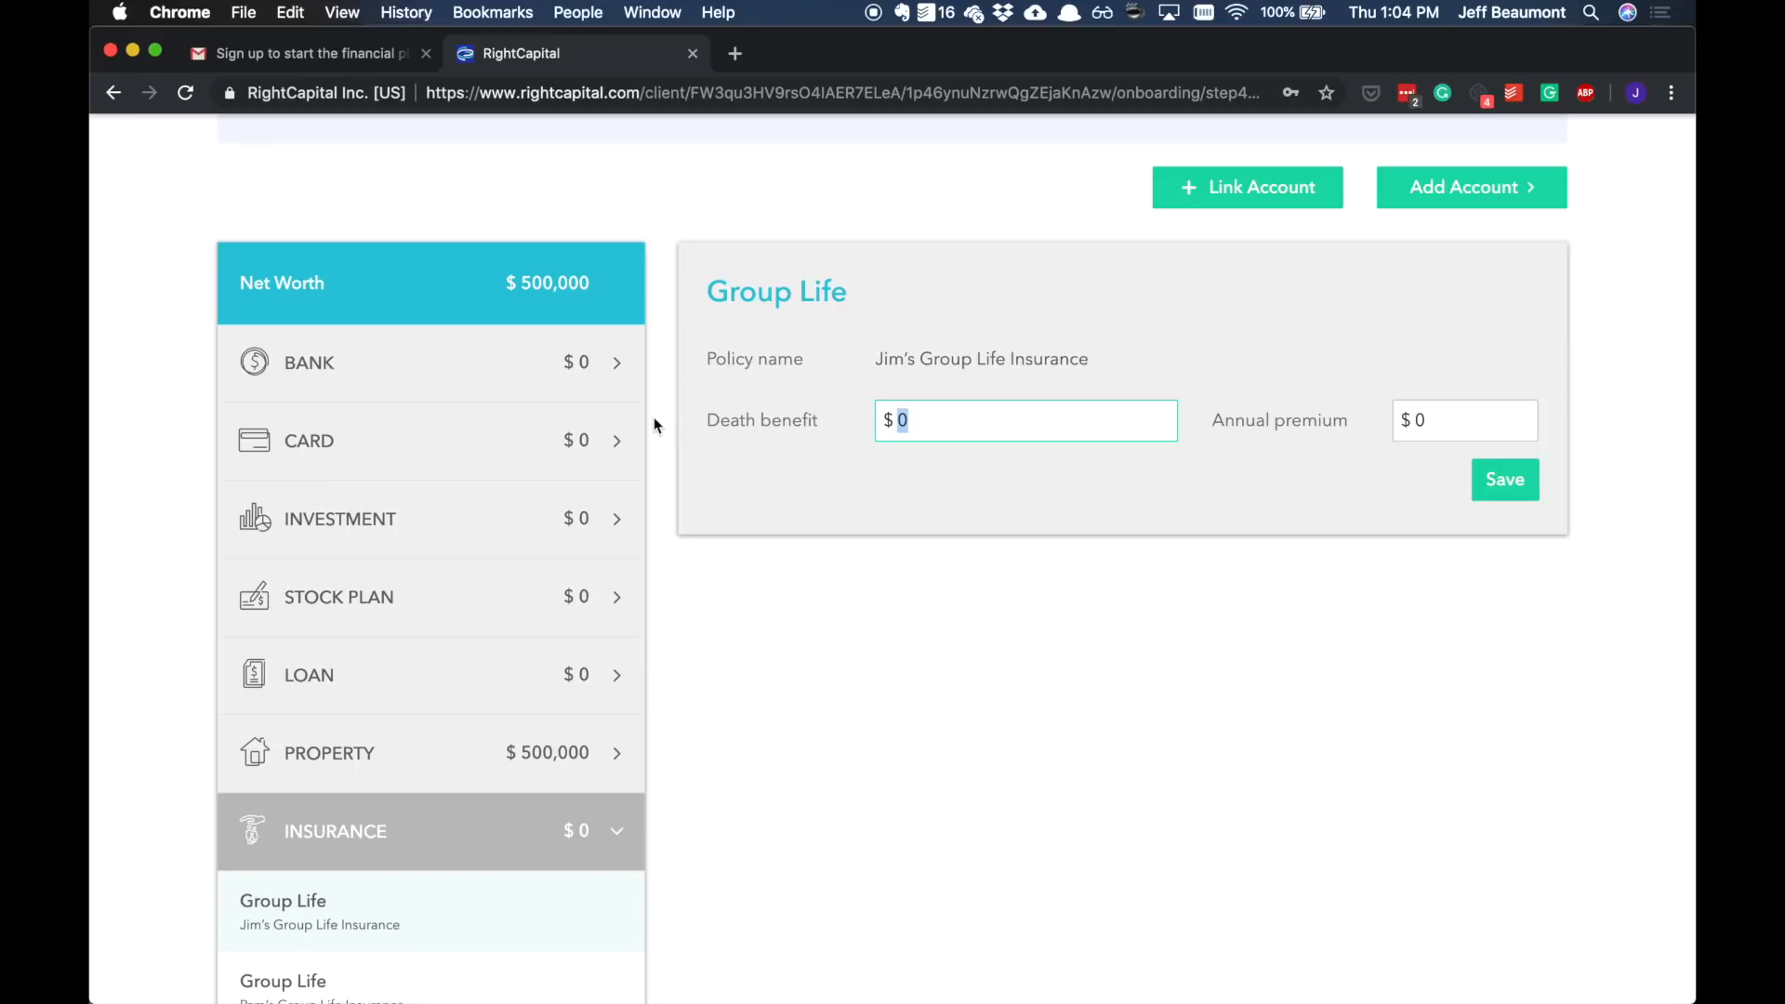
pyautogui.write('1,000,000')
pyautogui.press('Tab')
pyautogui.write('12')
pyautogui.hotkey('alt', 'shift', 'Left')
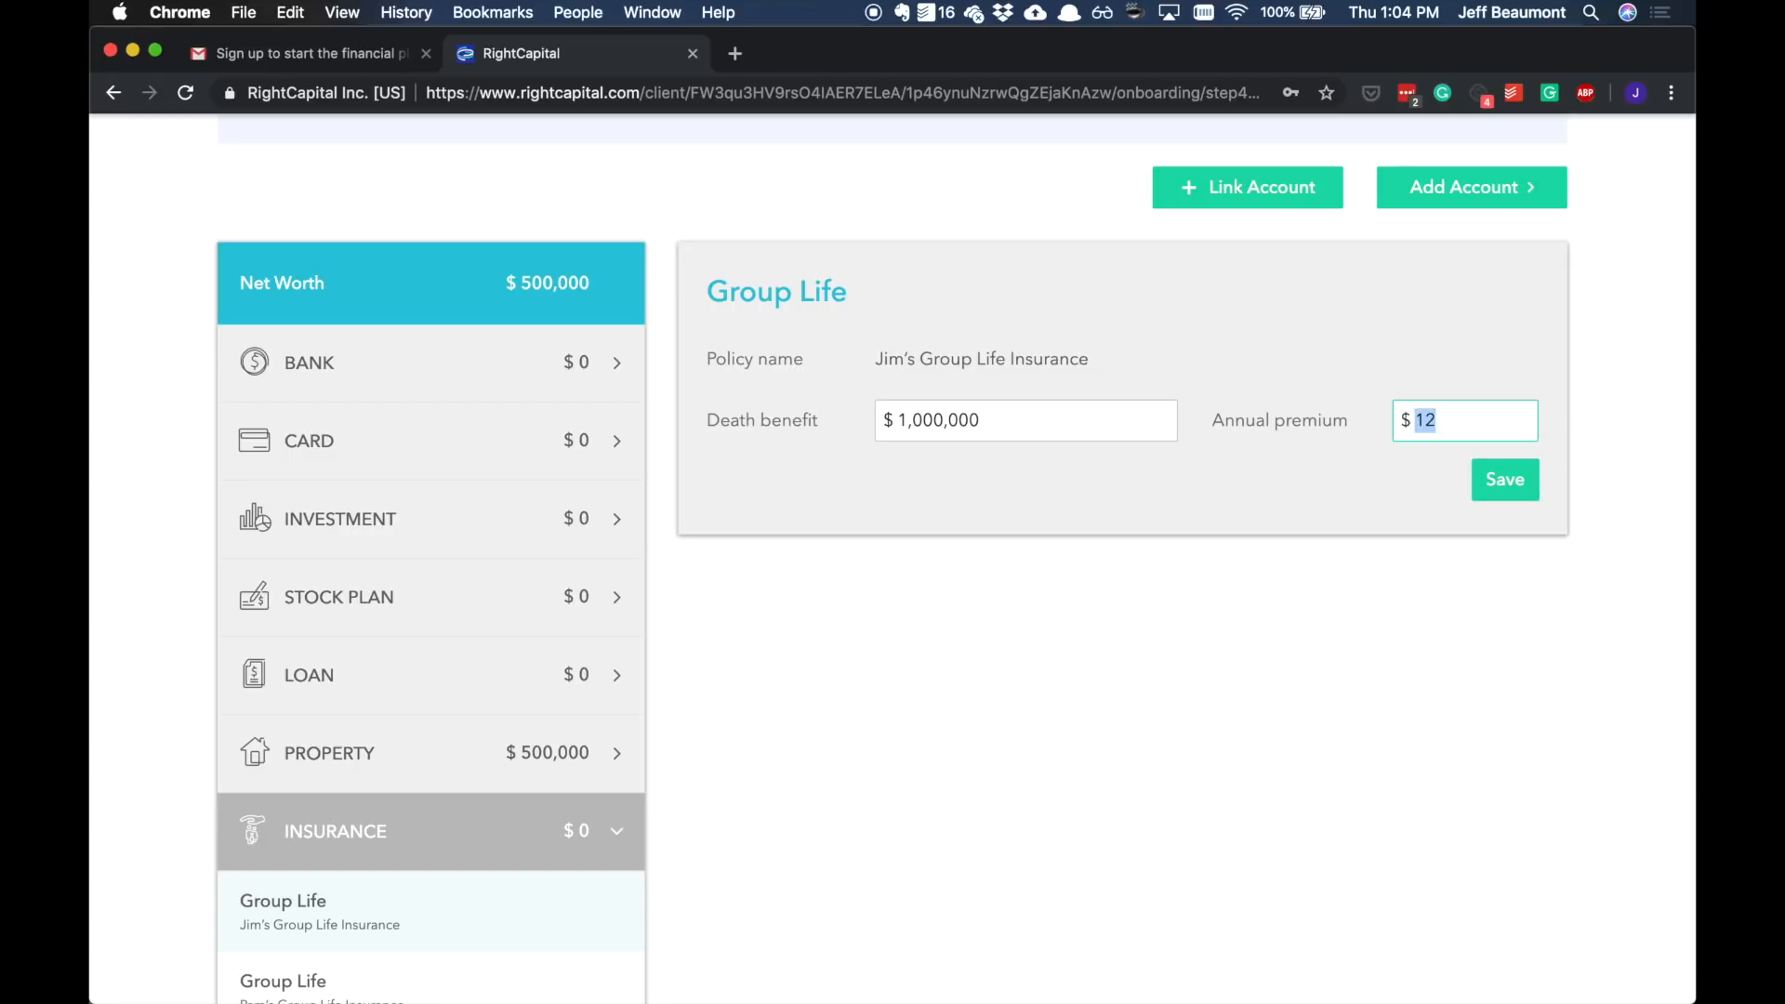
pyautogui.write('800')
pyautogui.click(1511, 481)
pyautogui.scroll(3, 1292, 602)
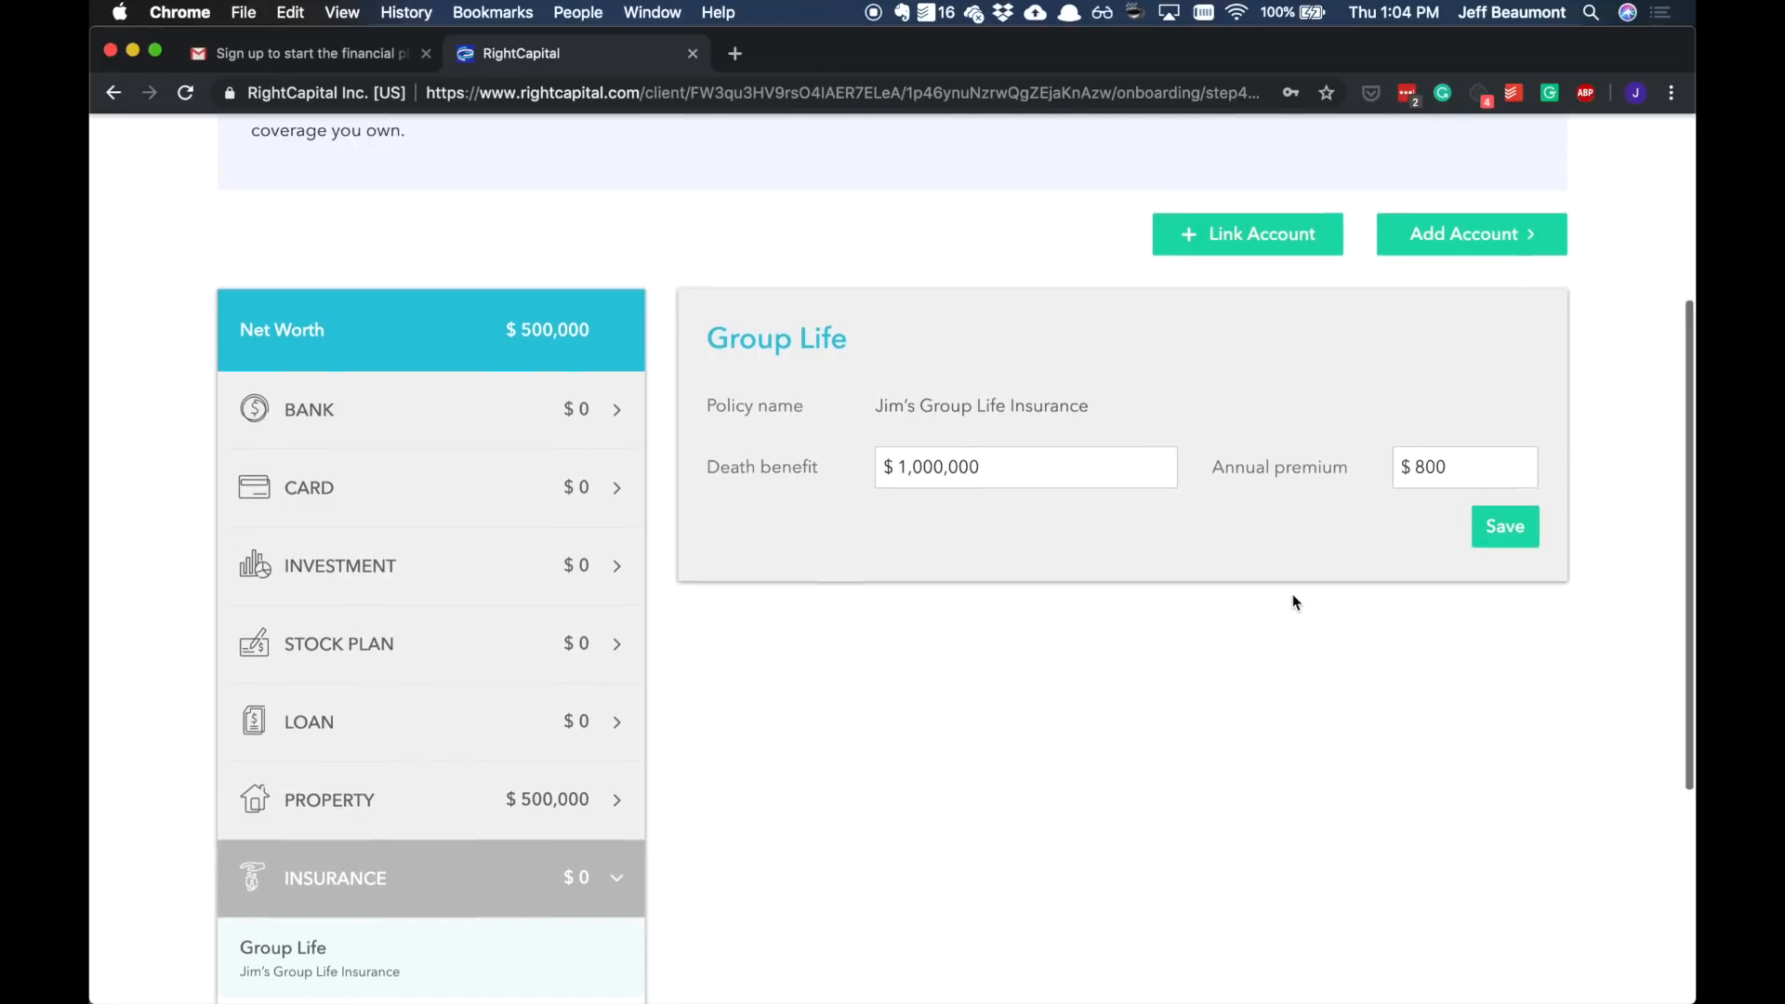
pyautogui.click(1464, 467)
# Step: Add an Other asset and review its asset type choices, keeping Lifestyle
pyautogui.moveTo(1444, 694)
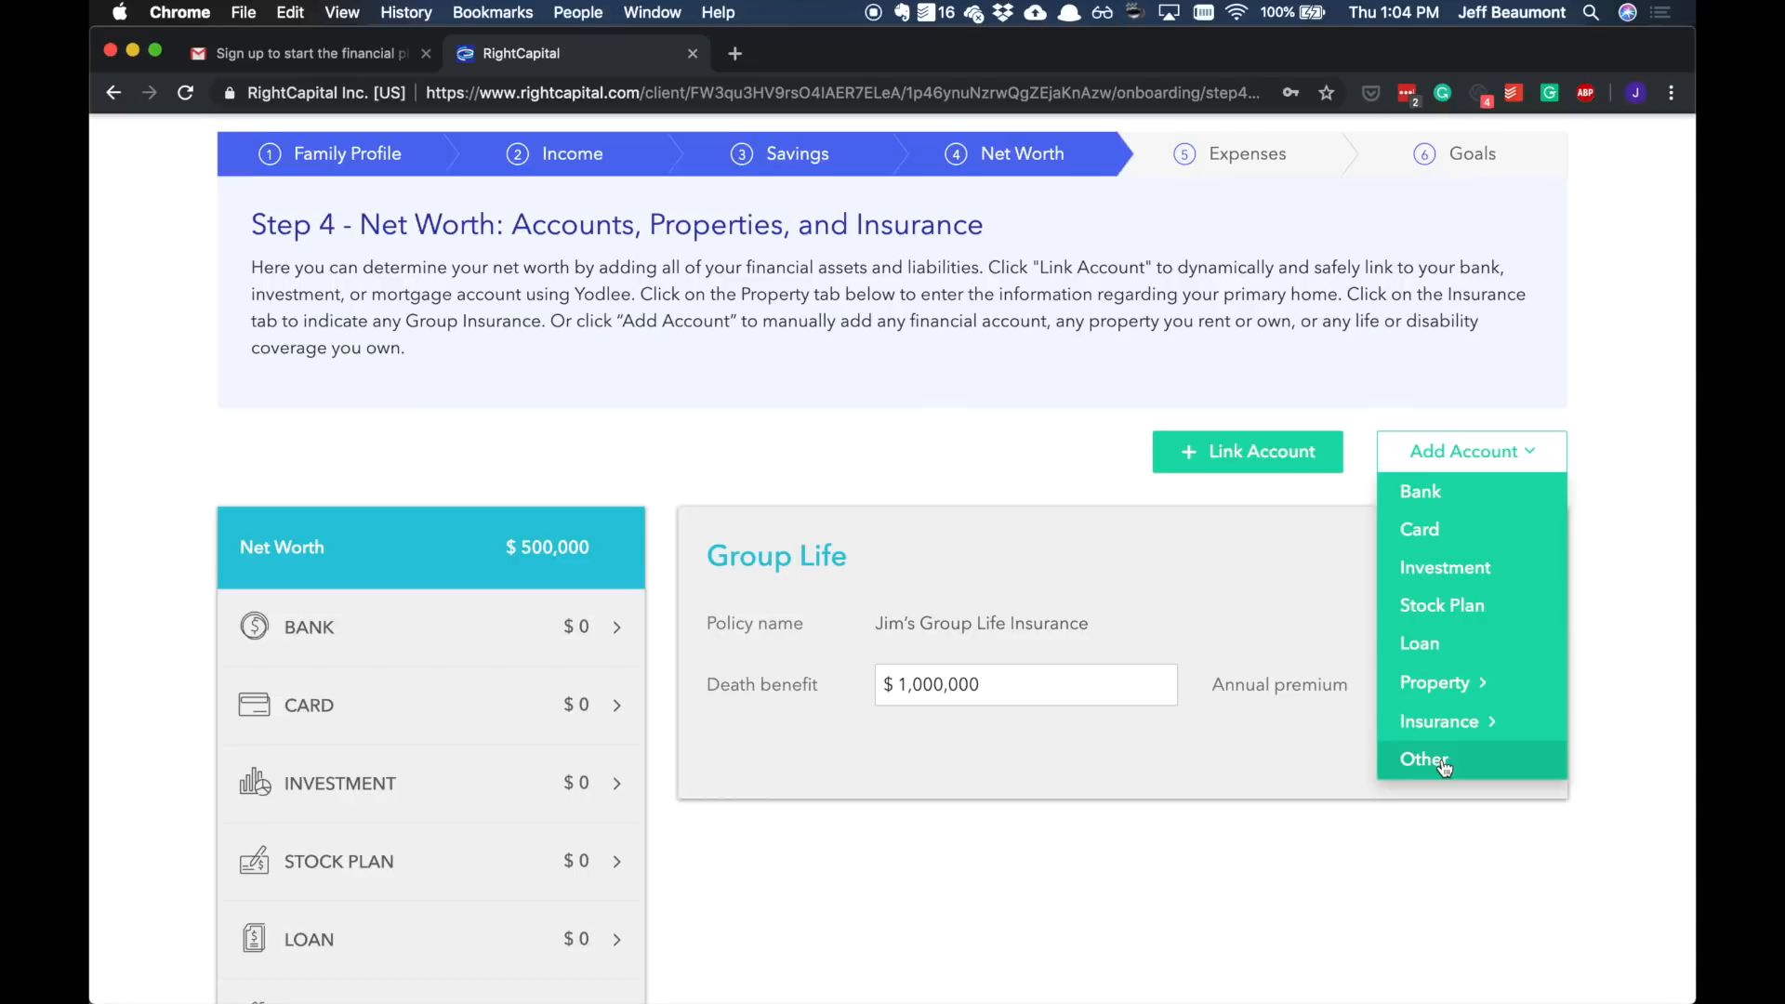
pyautogui.click(1424, 761)
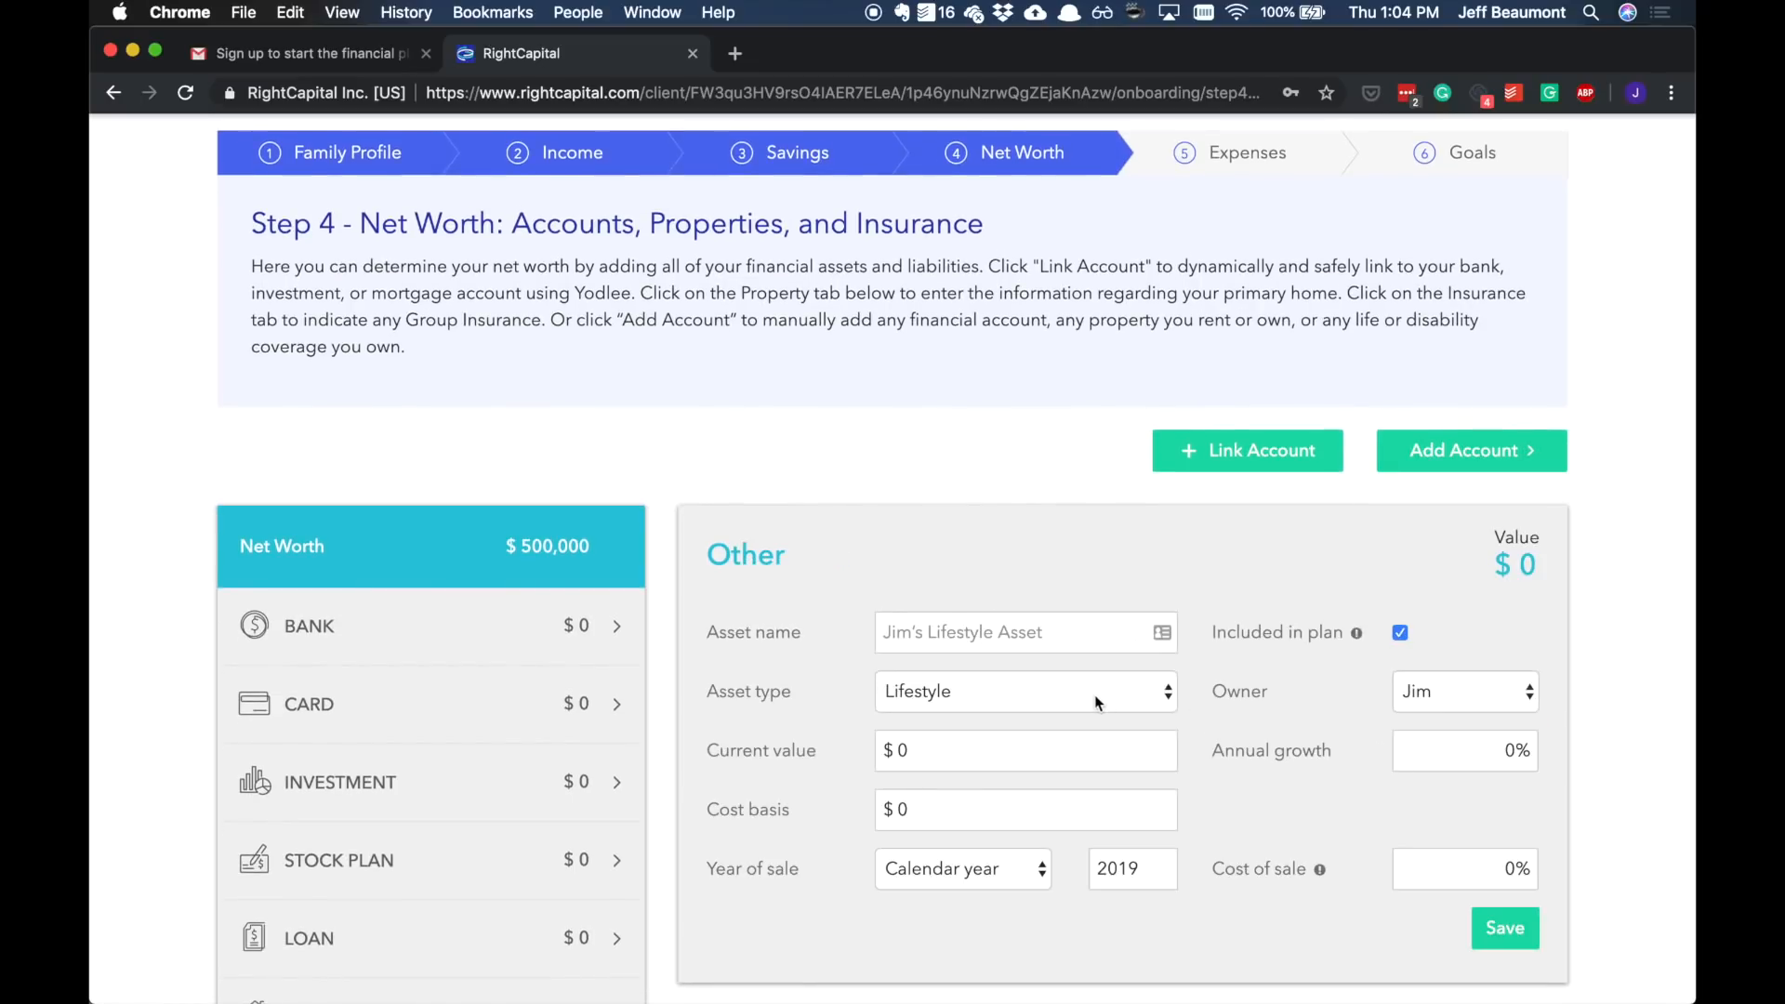
pyautogui.click(1095, 695)
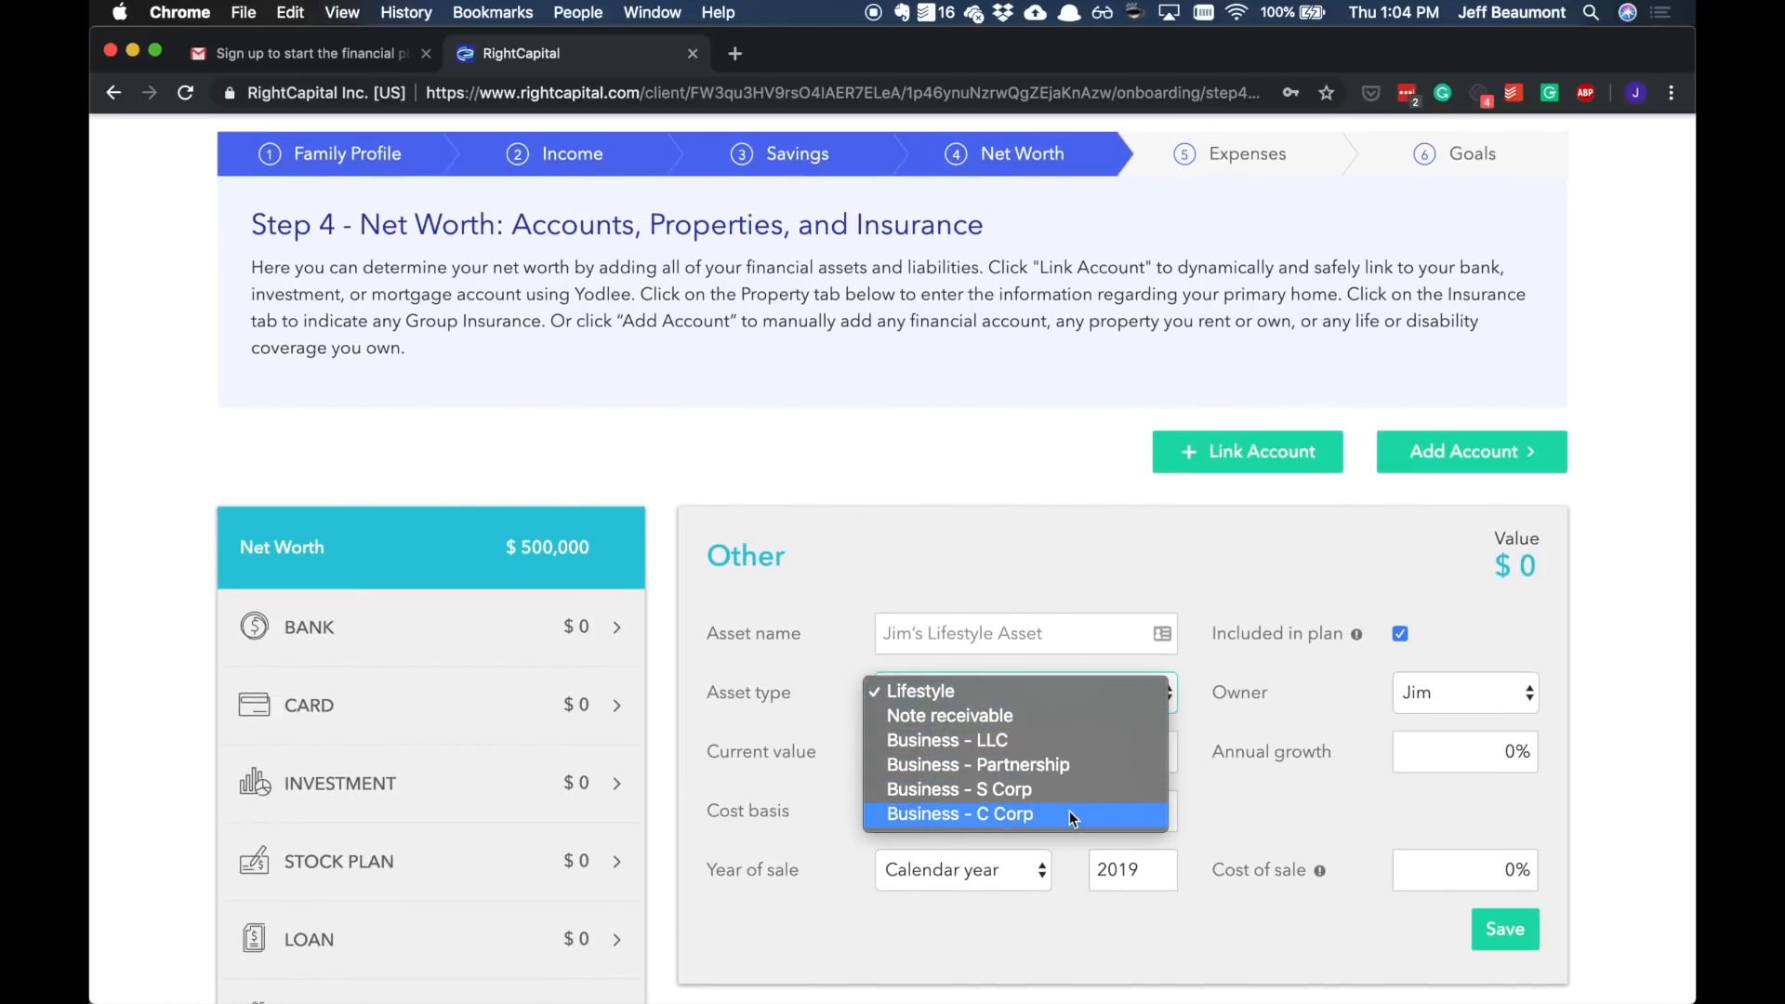
pyautogui.click(1175, 577)
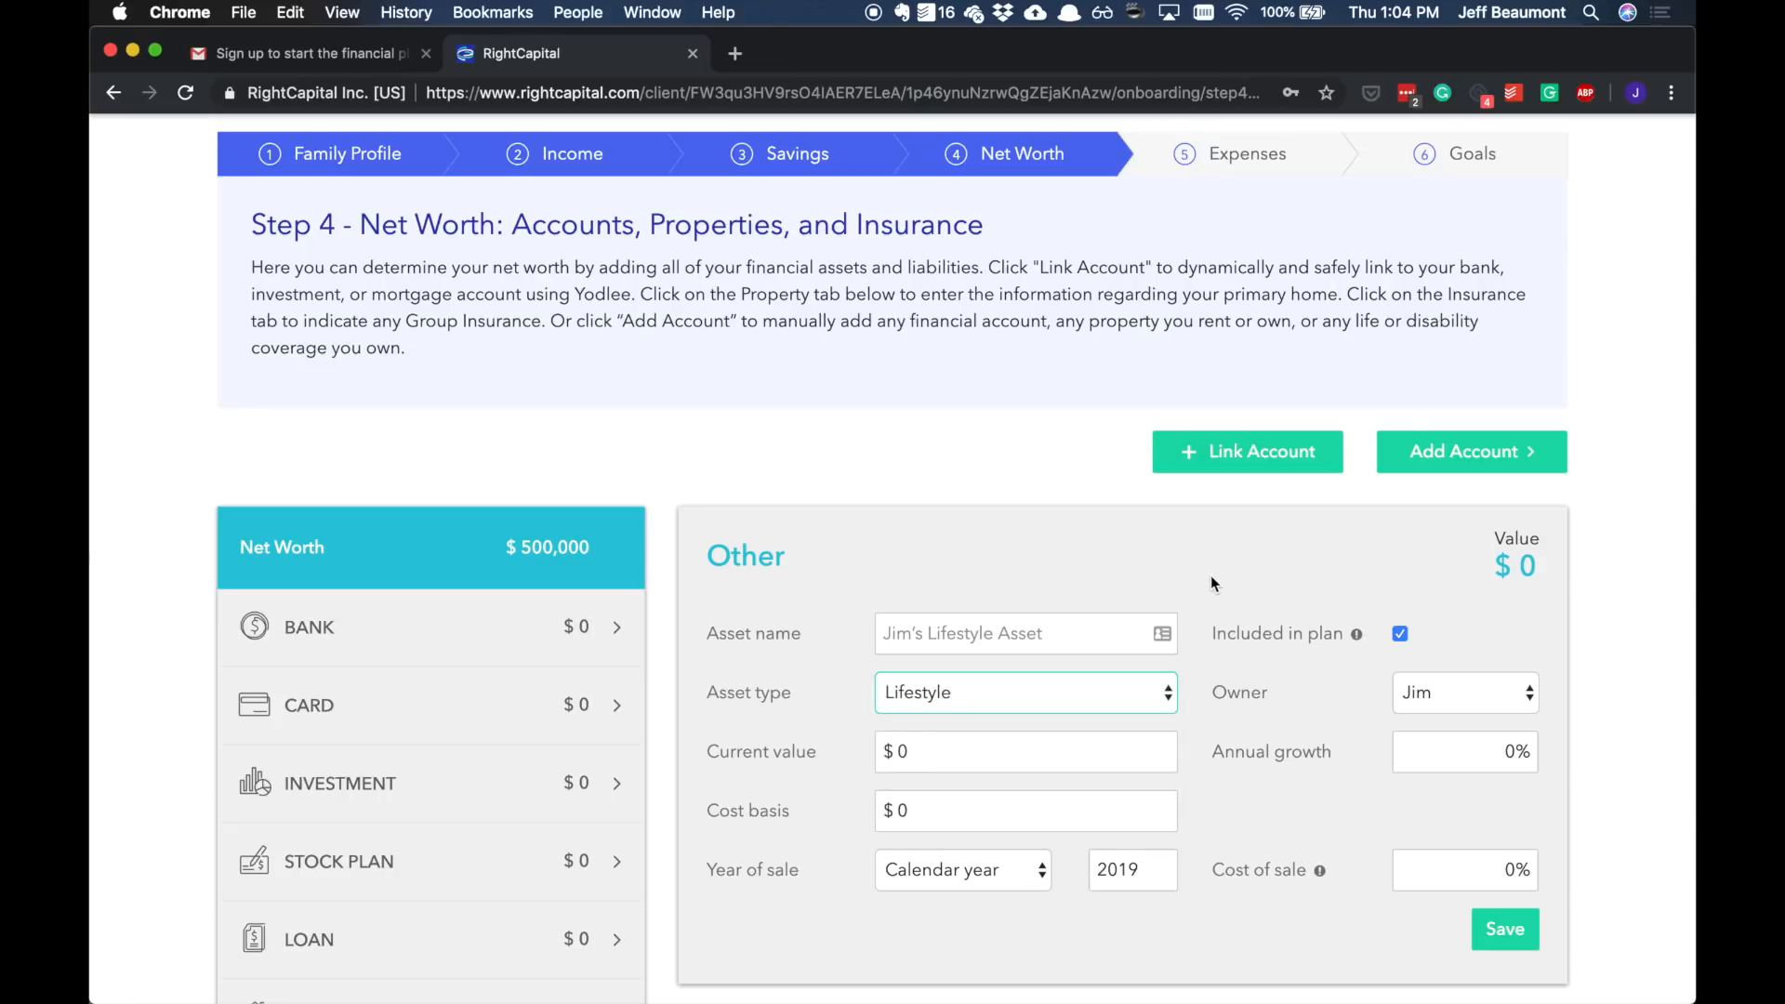
# Step: Review the property account types available to add
pyautogui.scroll(2, 1211, 579)
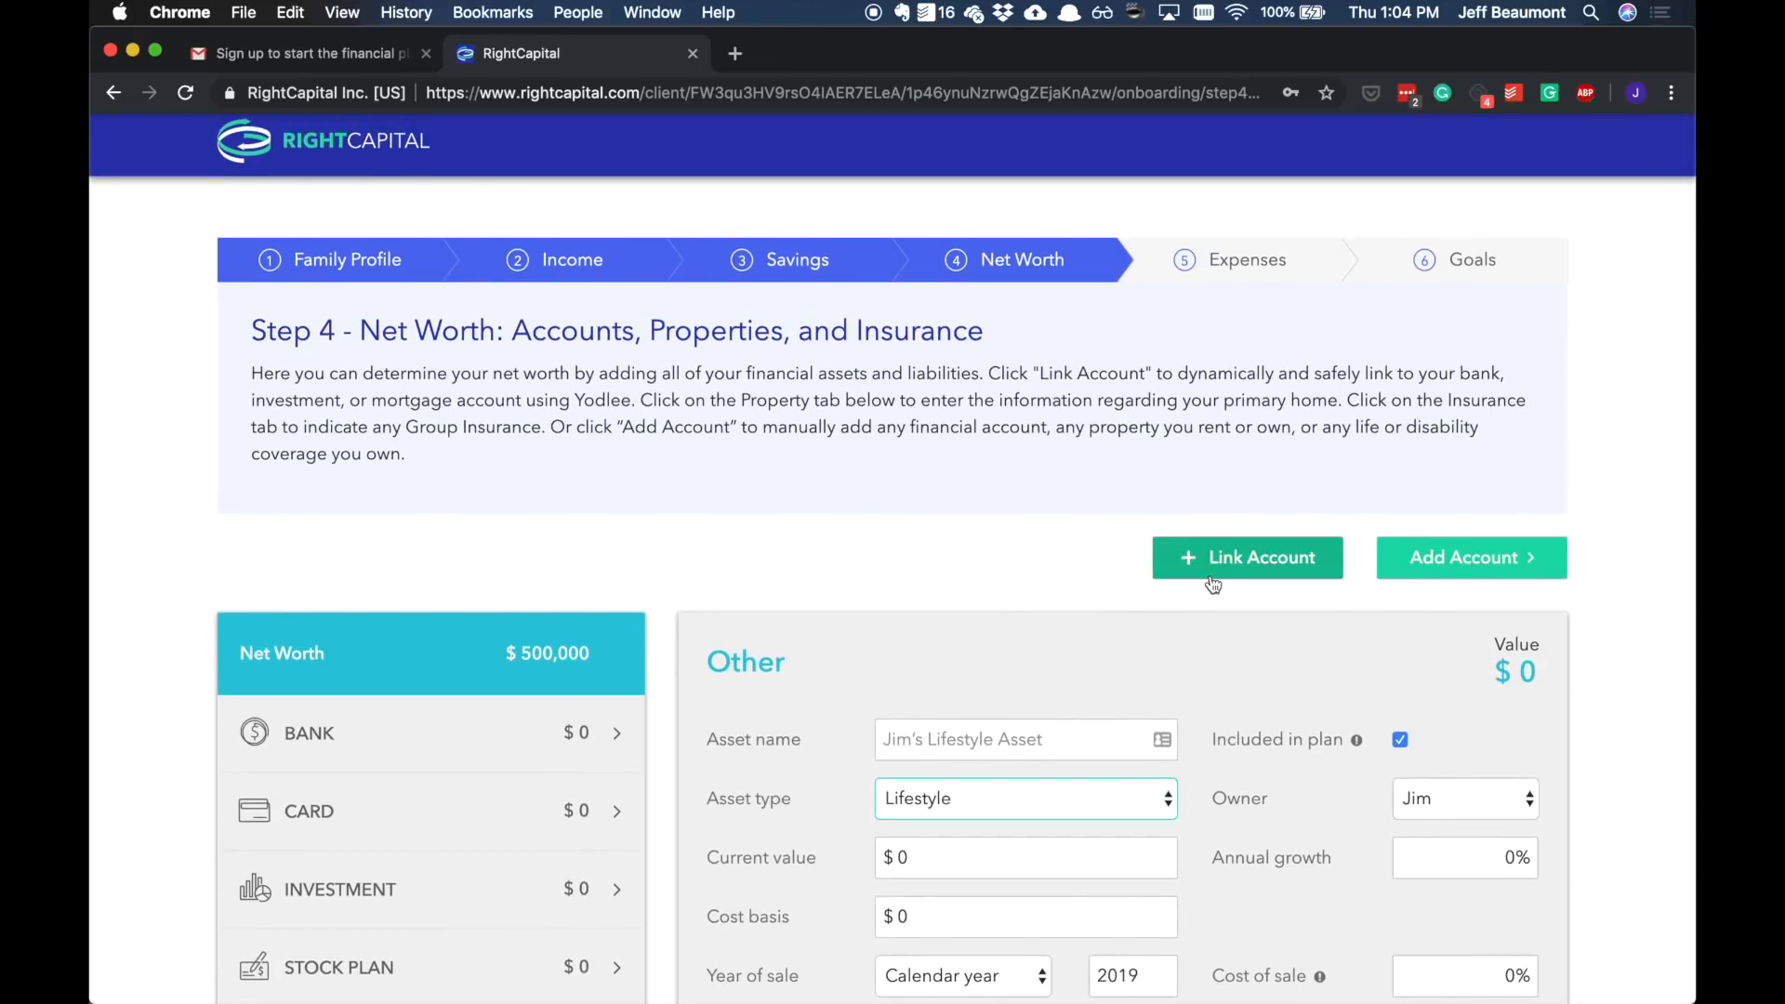
pyautogui.scroll(-7, 1212, 583)
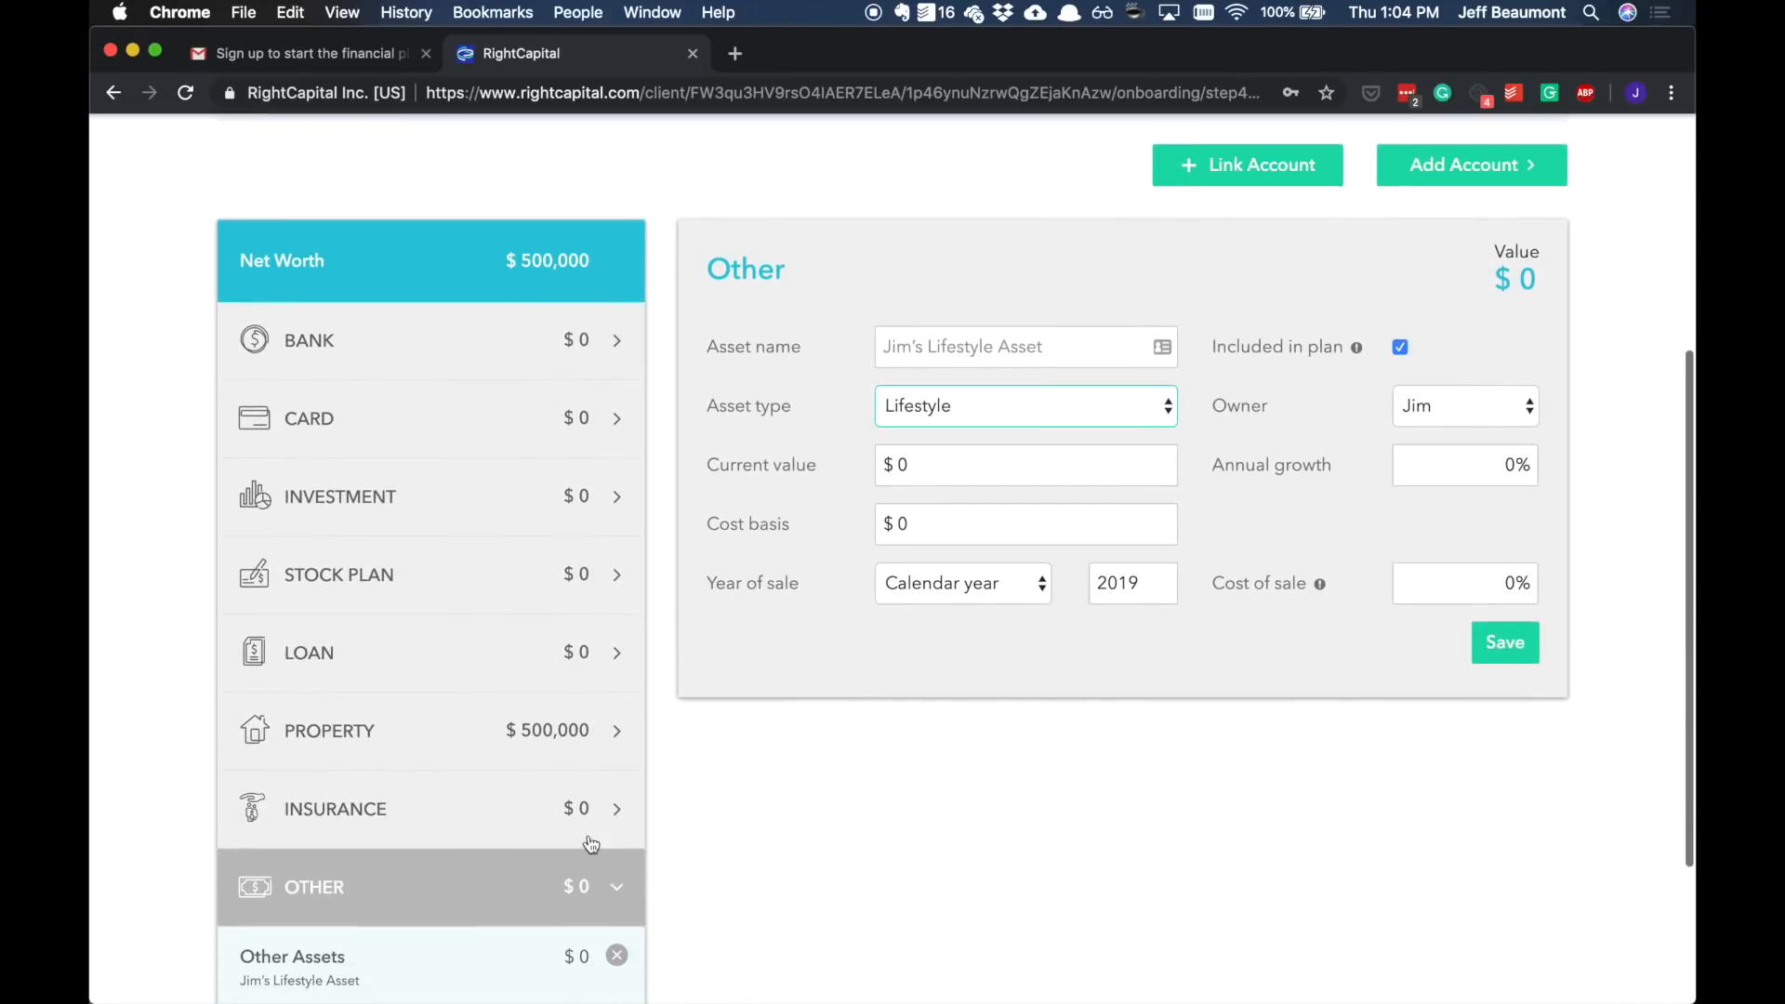
pyautogui.scroll(2, 1283, 530)
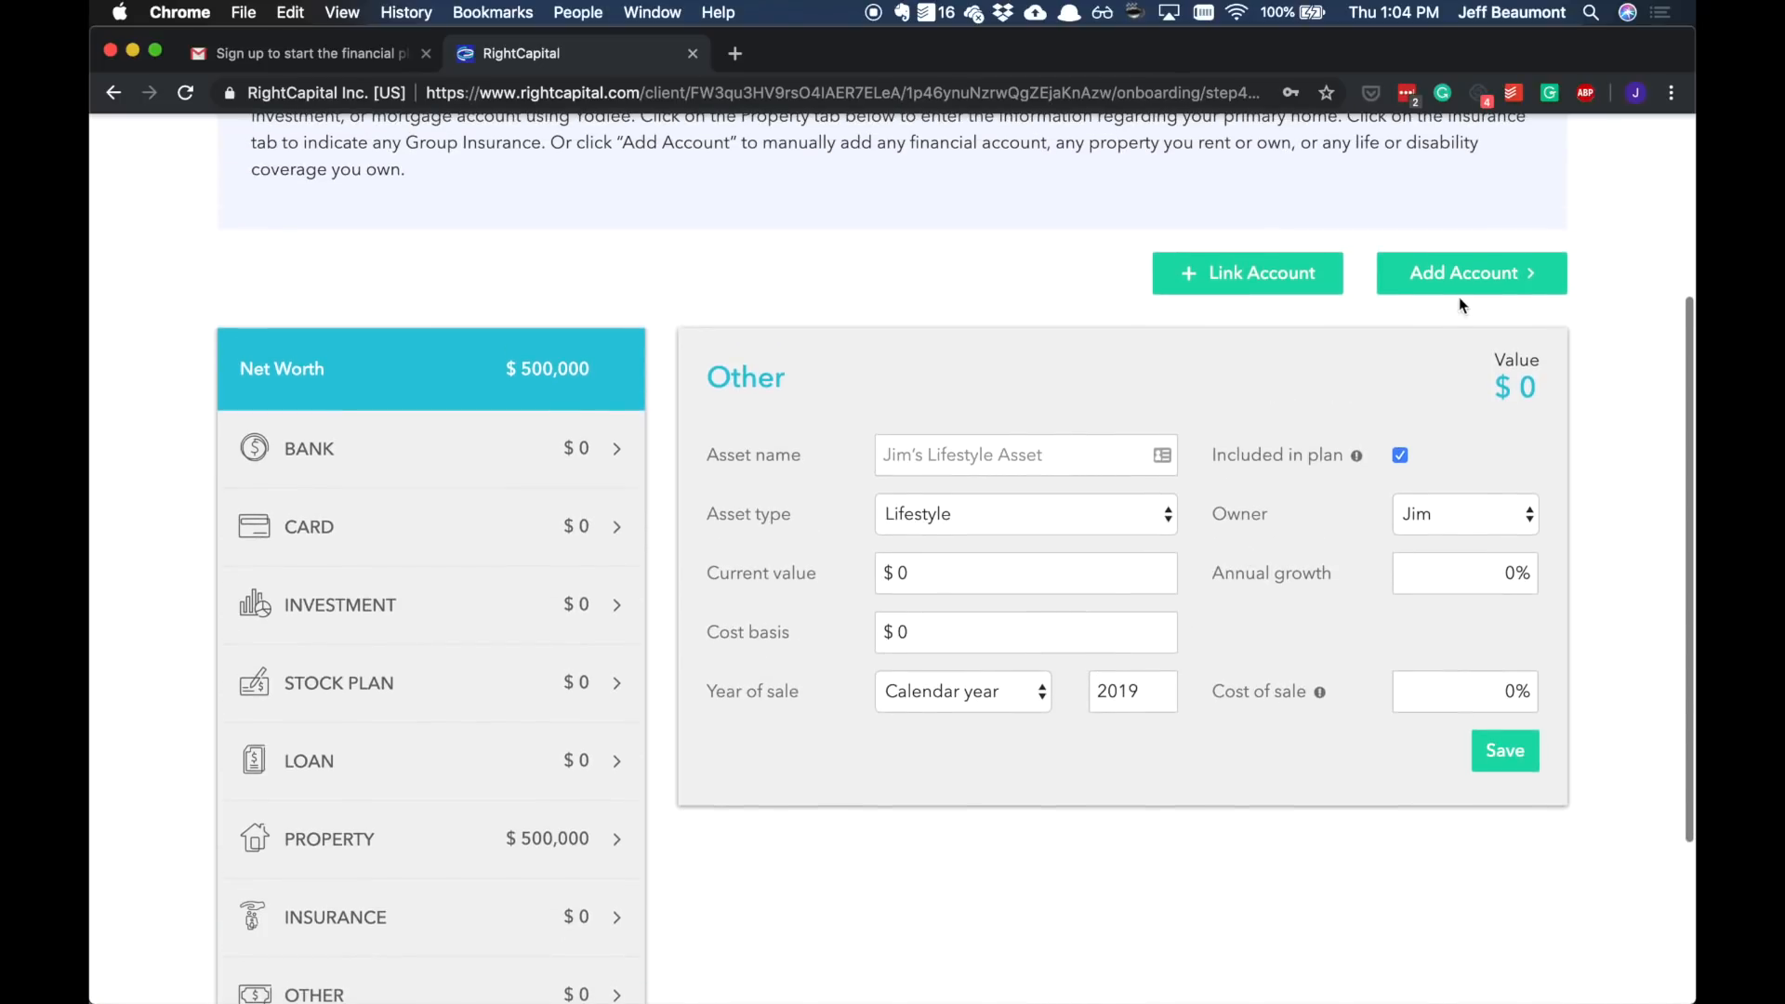
pyautogui.click(1466, 272)
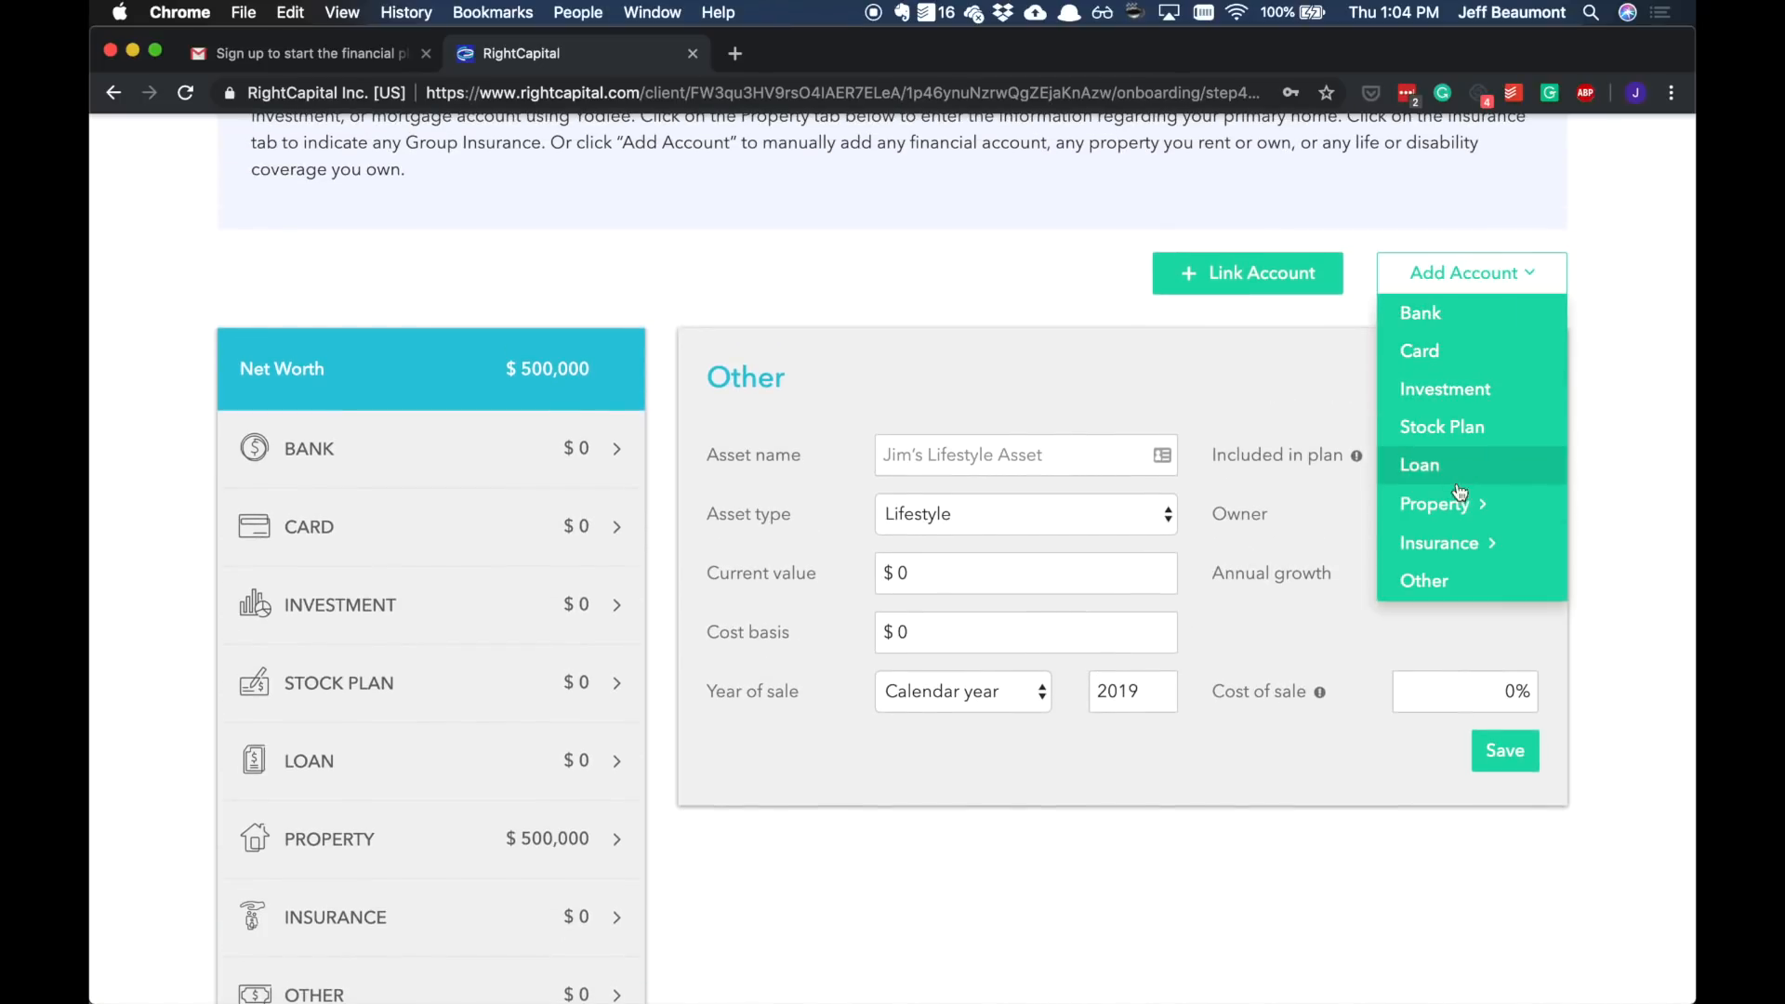
pyautogui.moveTo(1459, 507)
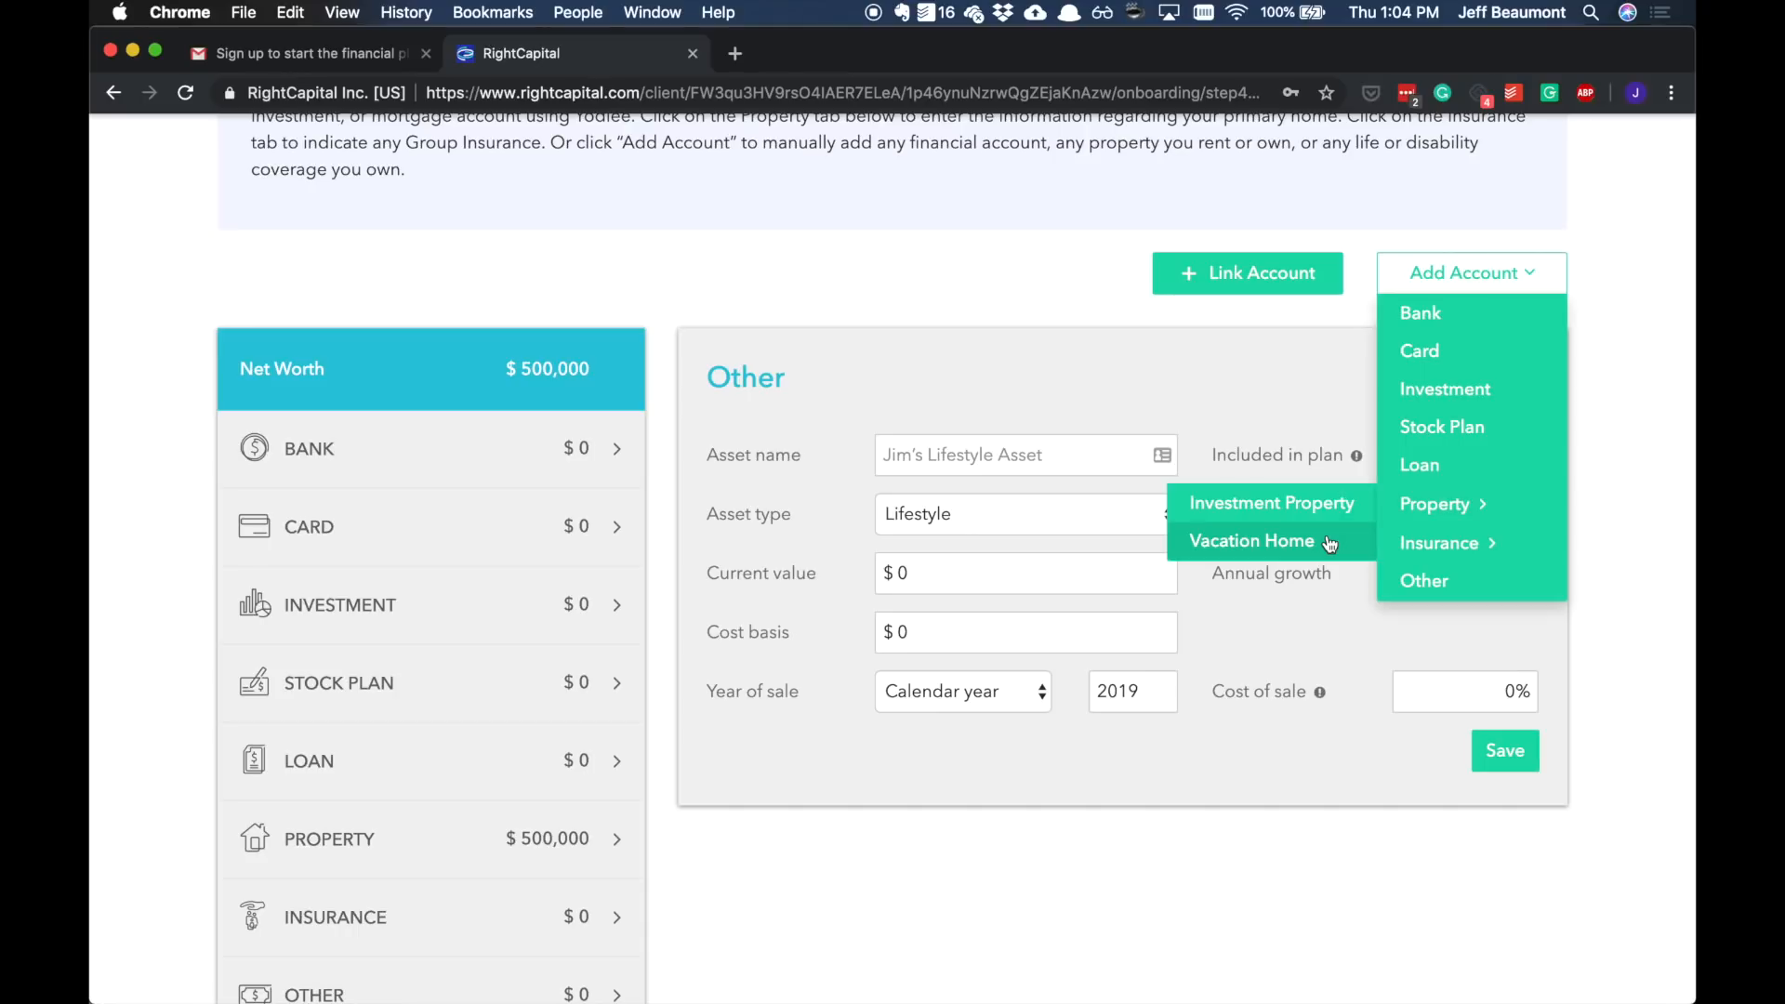
pyautogui.scroll(-5, 1593, 410)
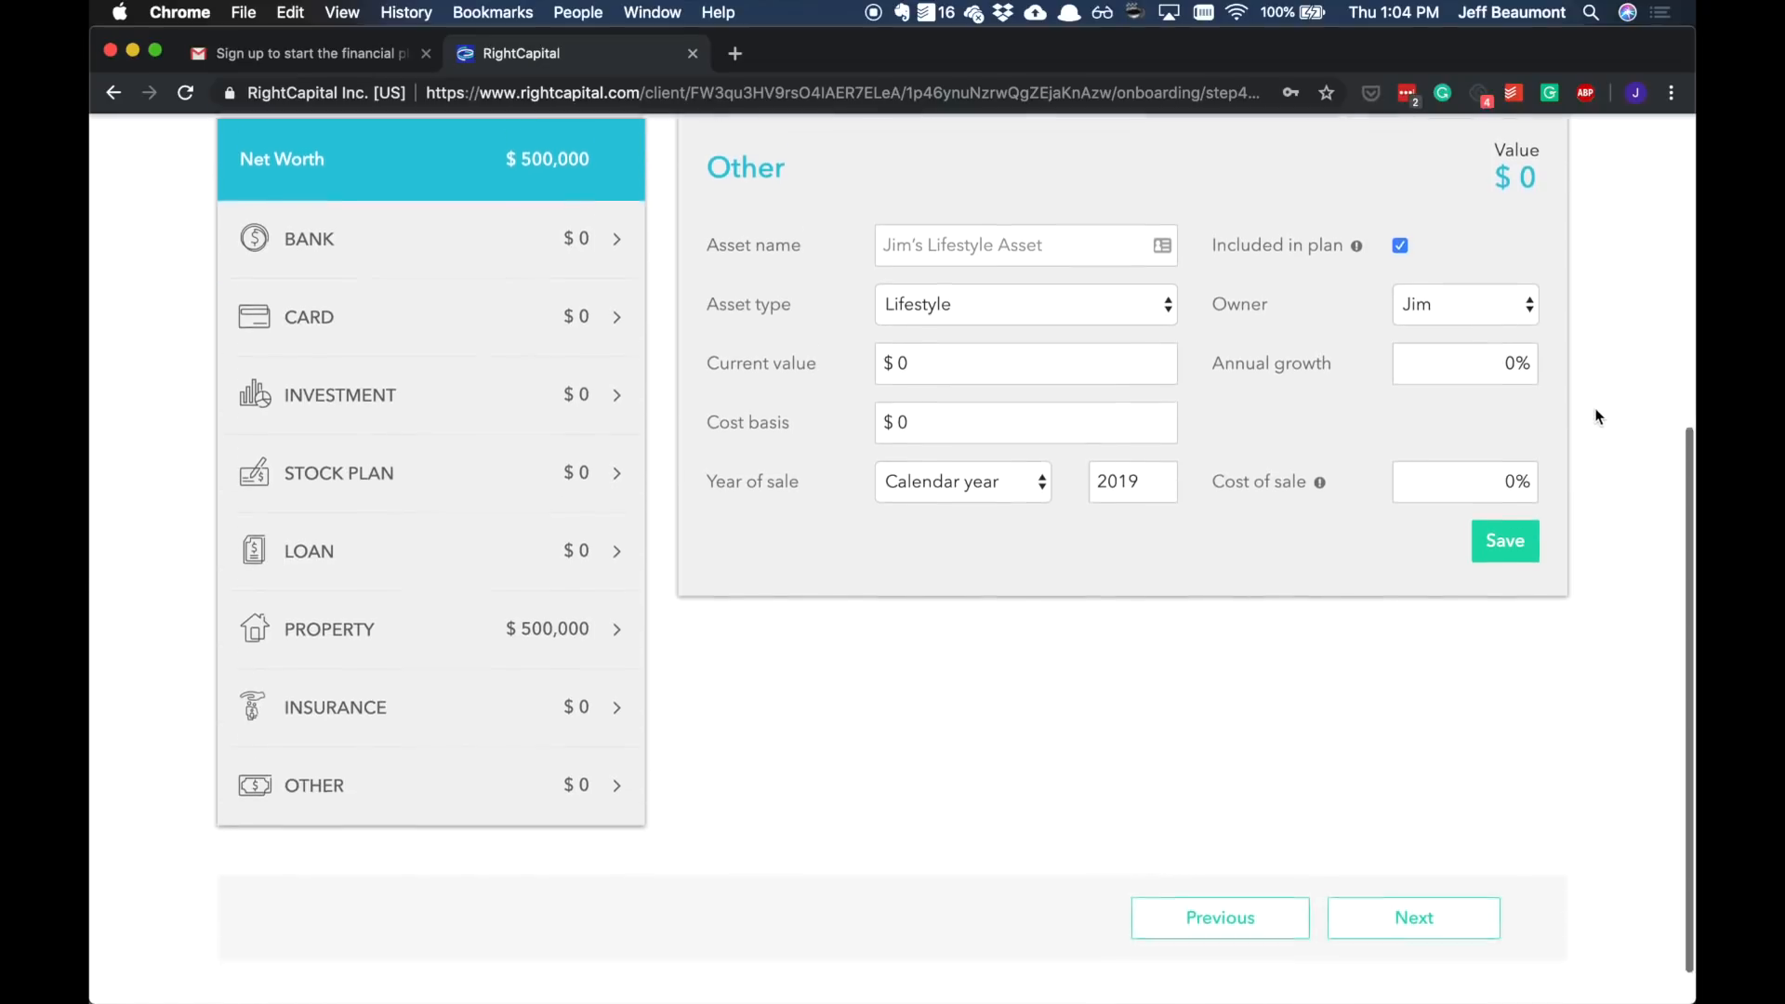
# Step: Advance to the Expenses step and set pre-retirement monthly living expenses to $5,000, then save
pyautogui.click(1429, 868)
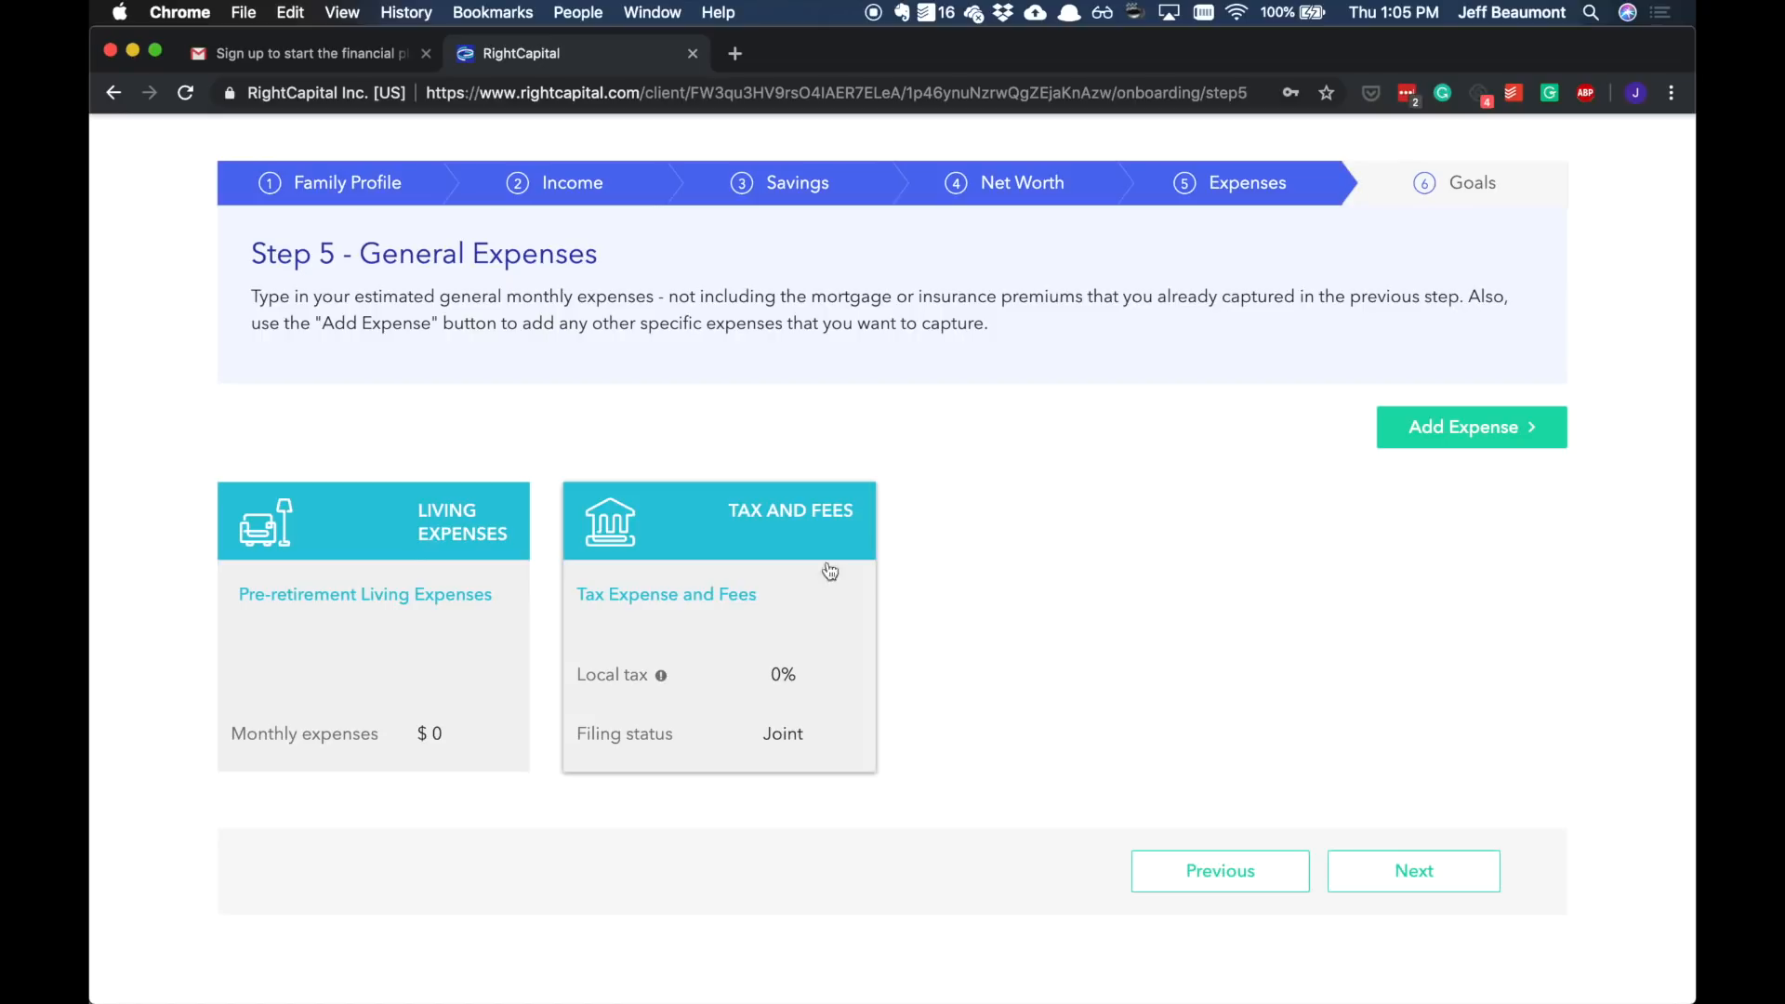
pyautogui.click(488, 560)
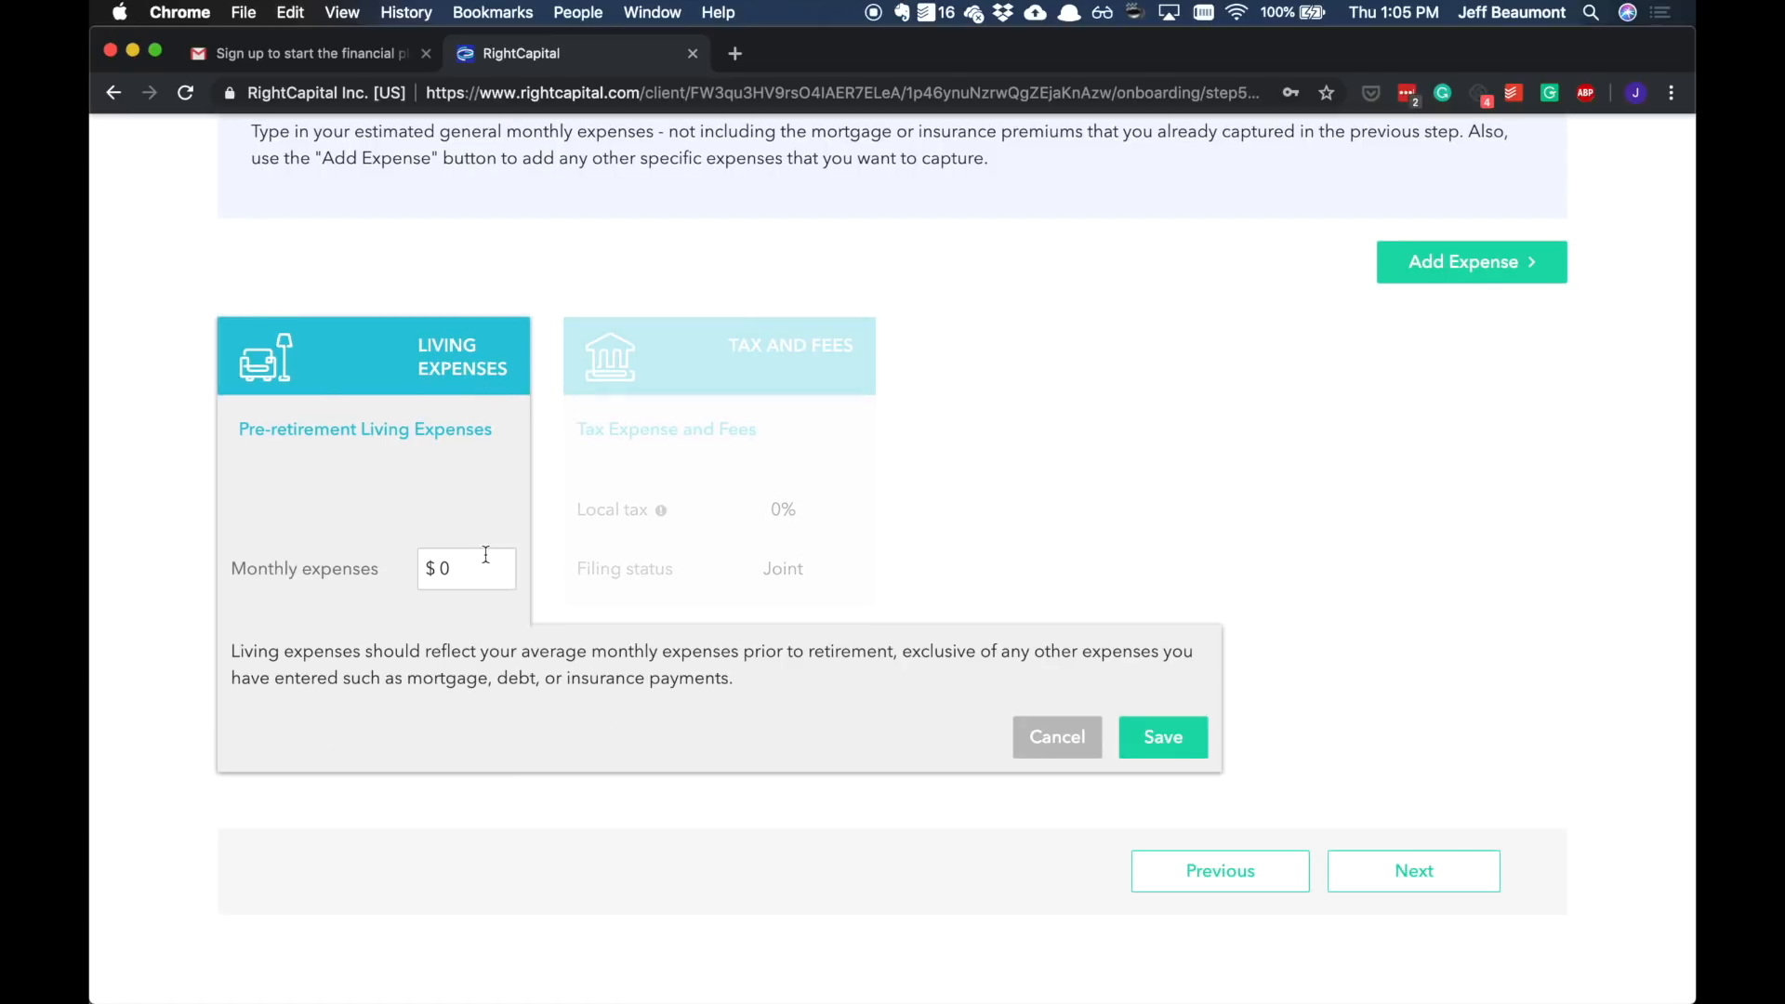
pyautogui.scroll(3, 461, 537)
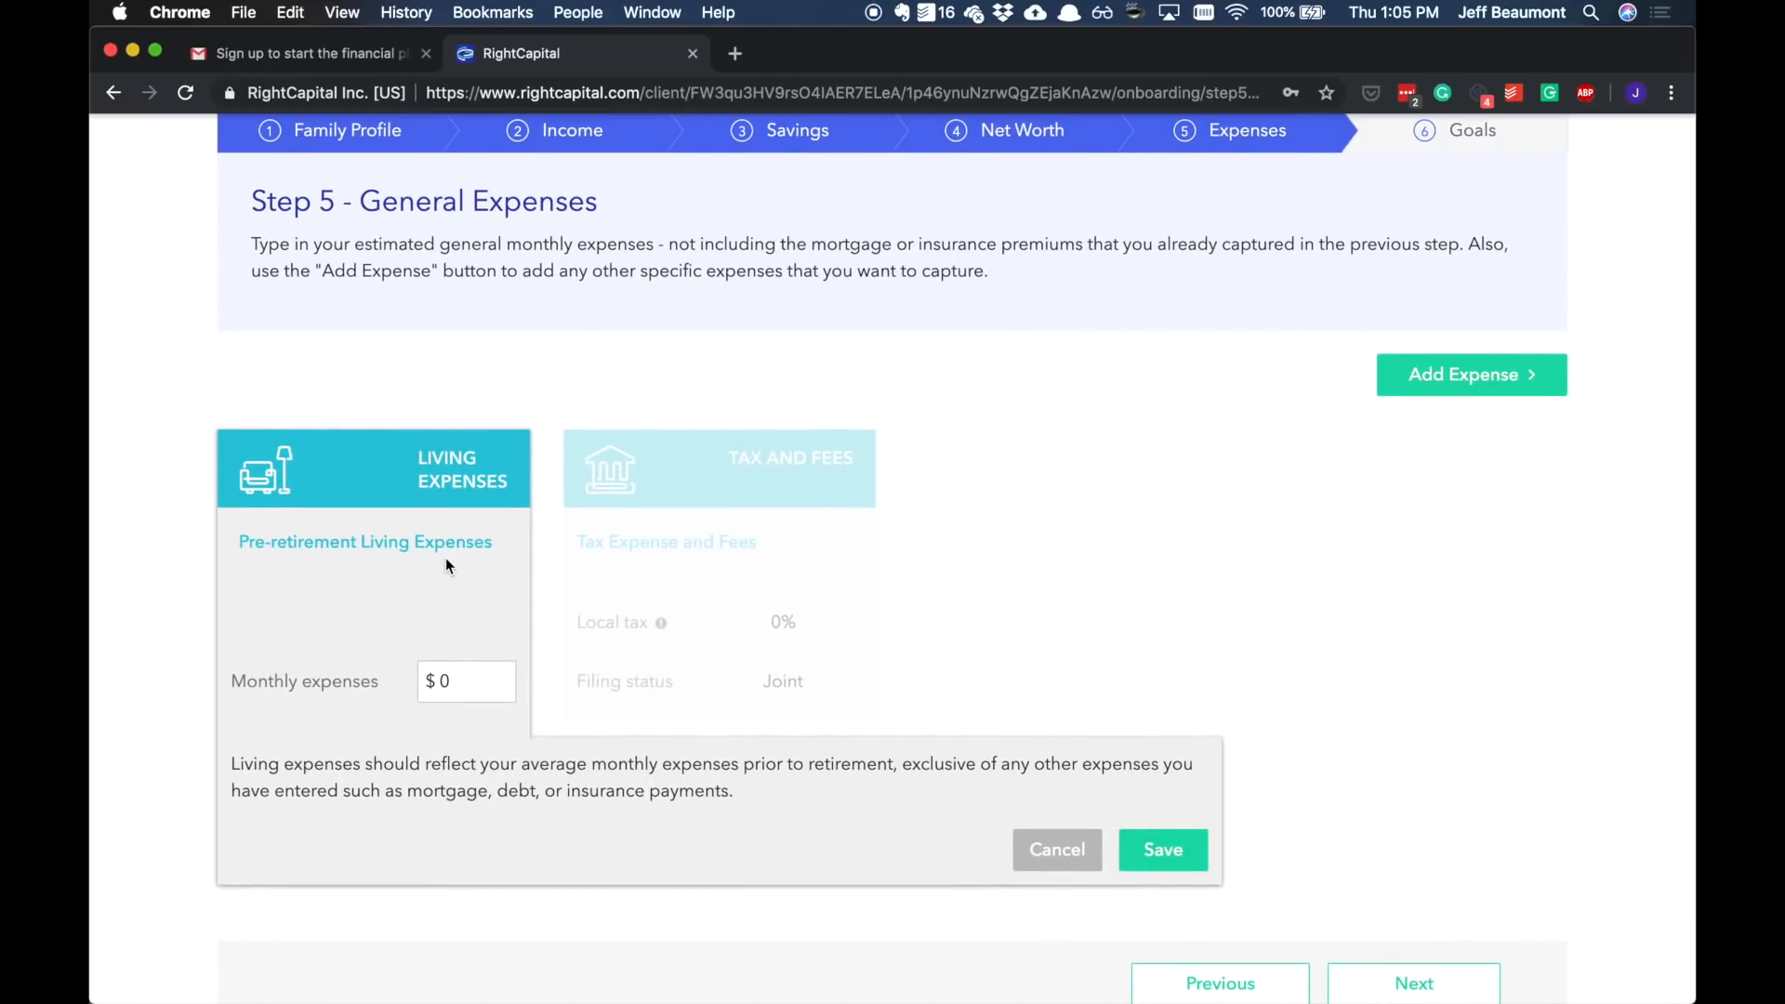
pyautogui.scroll(1, 445, 558)
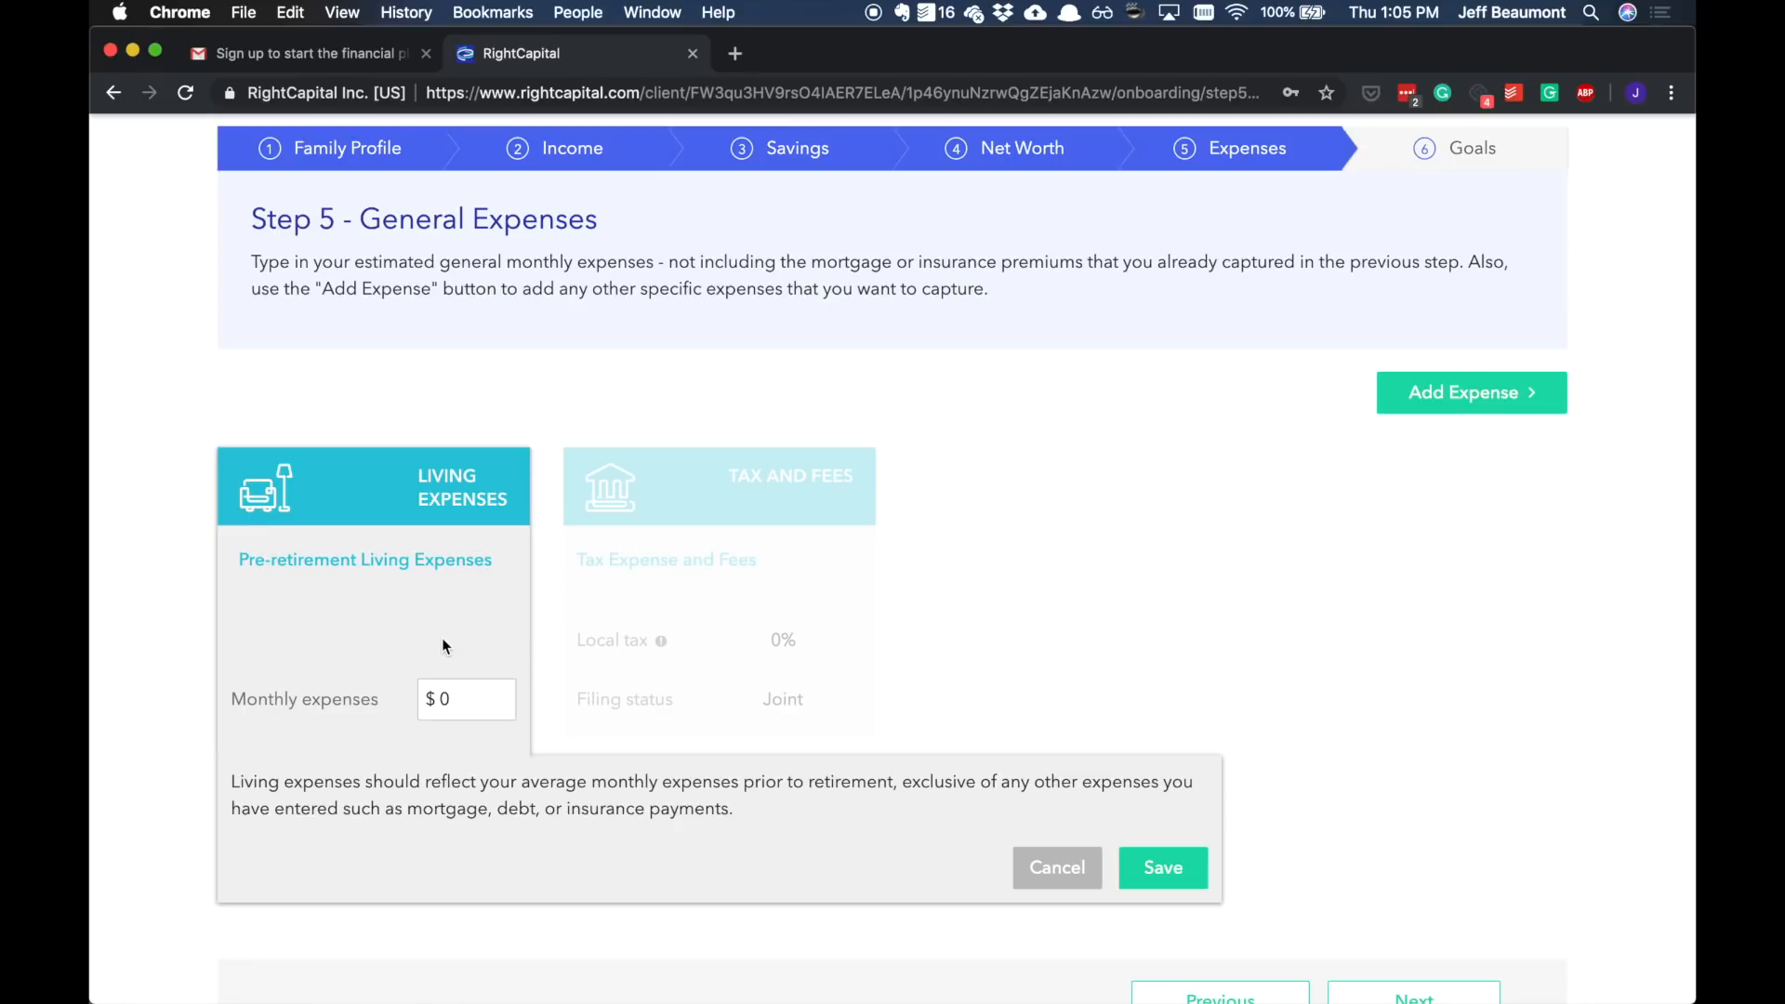
pyautogui.click(421, 705)
pyautogui.write('5000')
pyautogui.click(1171, 872)
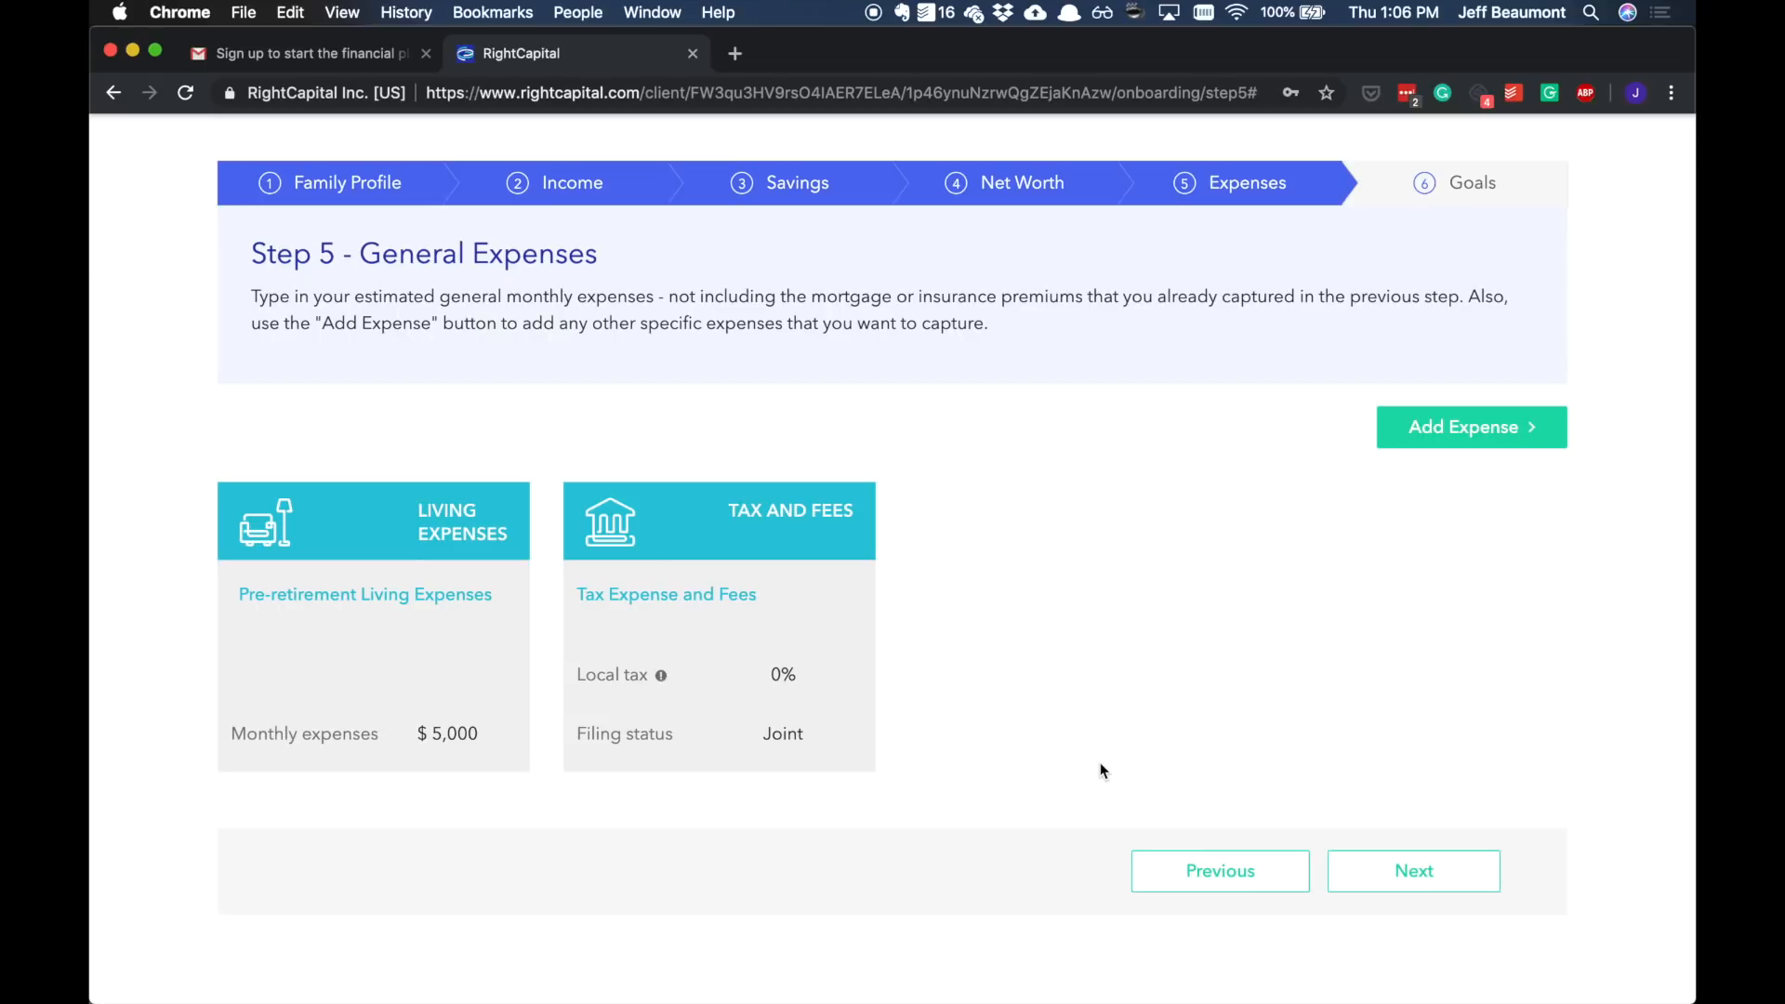
# Step: Advance to the Goals step and set retirement ages to 65 for Jim and 64 for Pam, then save
pyautogui.click(1389, 880)
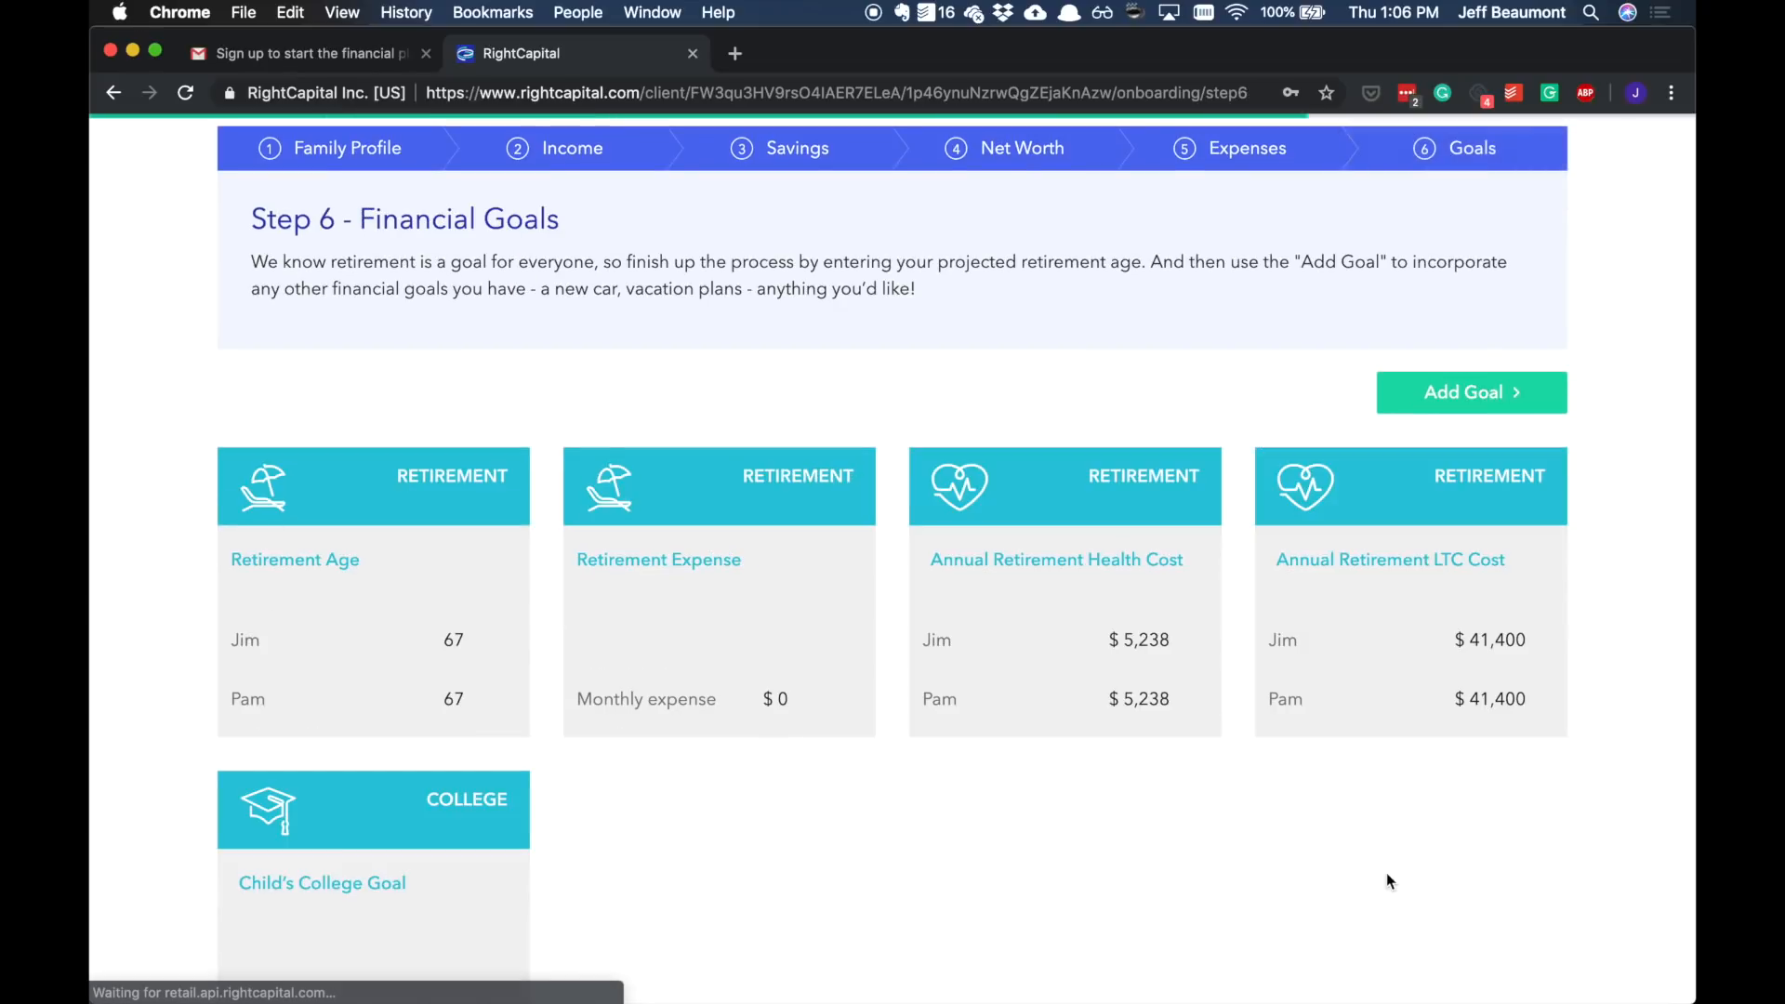
pyautogui.click(377, 637)
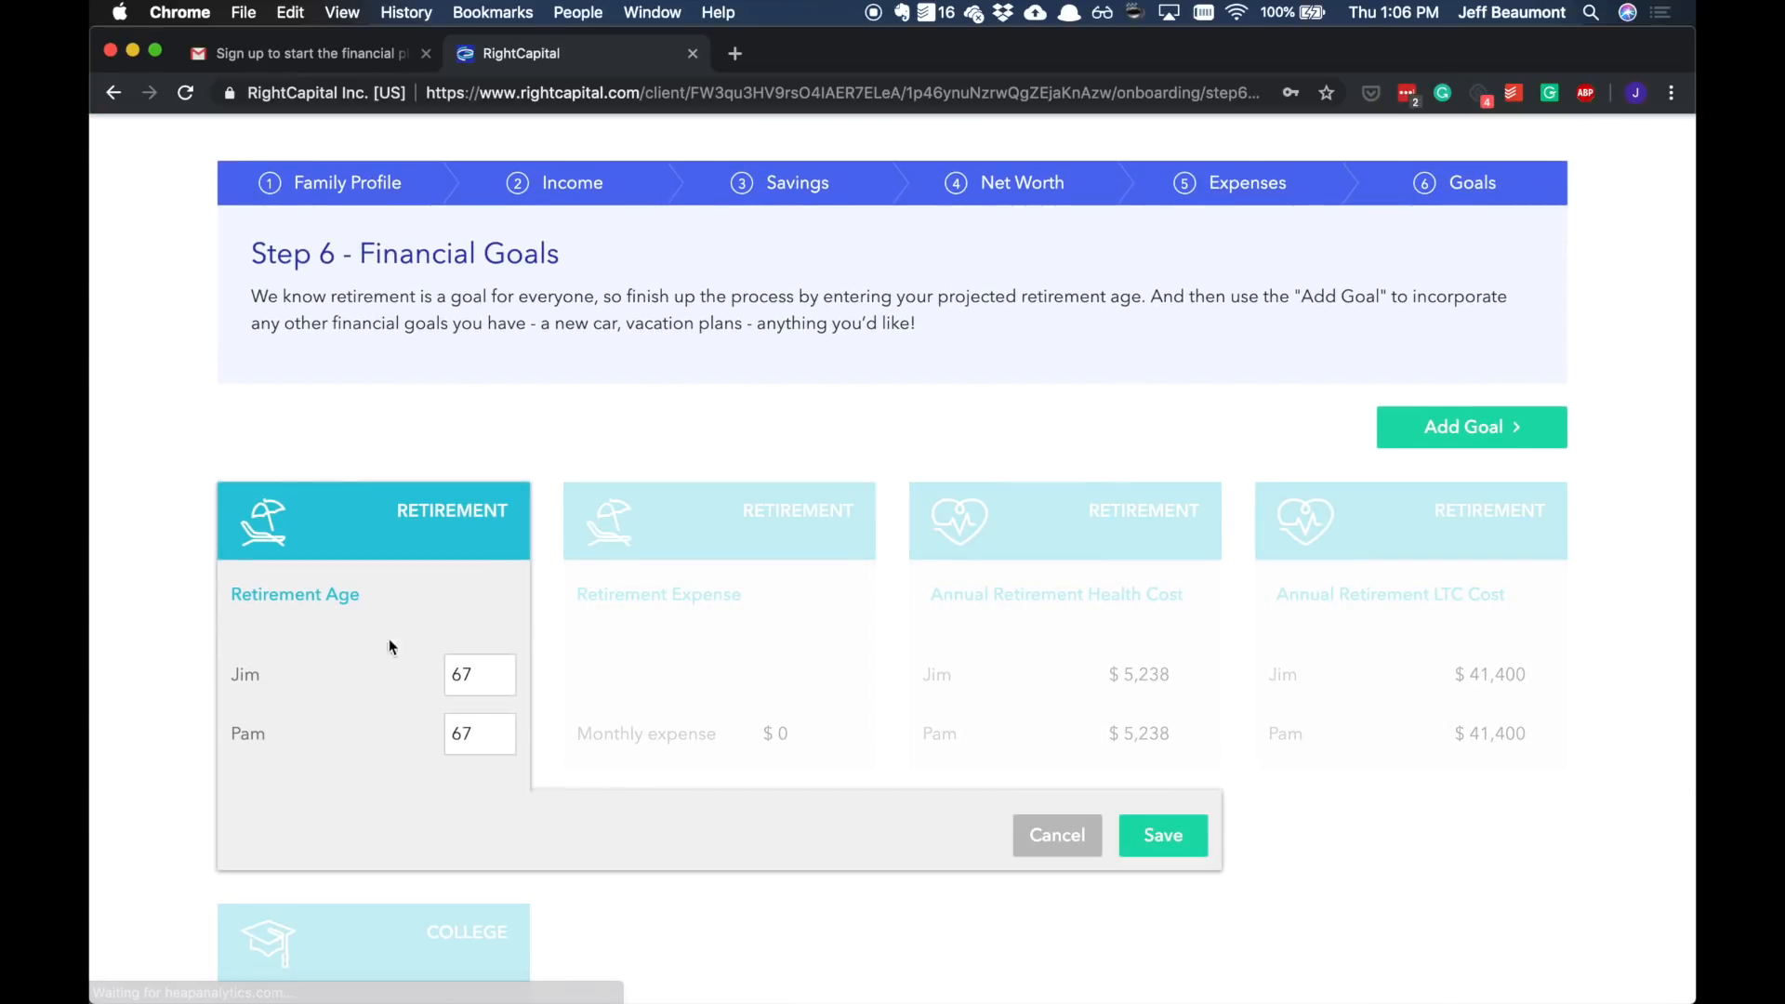
pyautogui.doubleClick(501, 679)
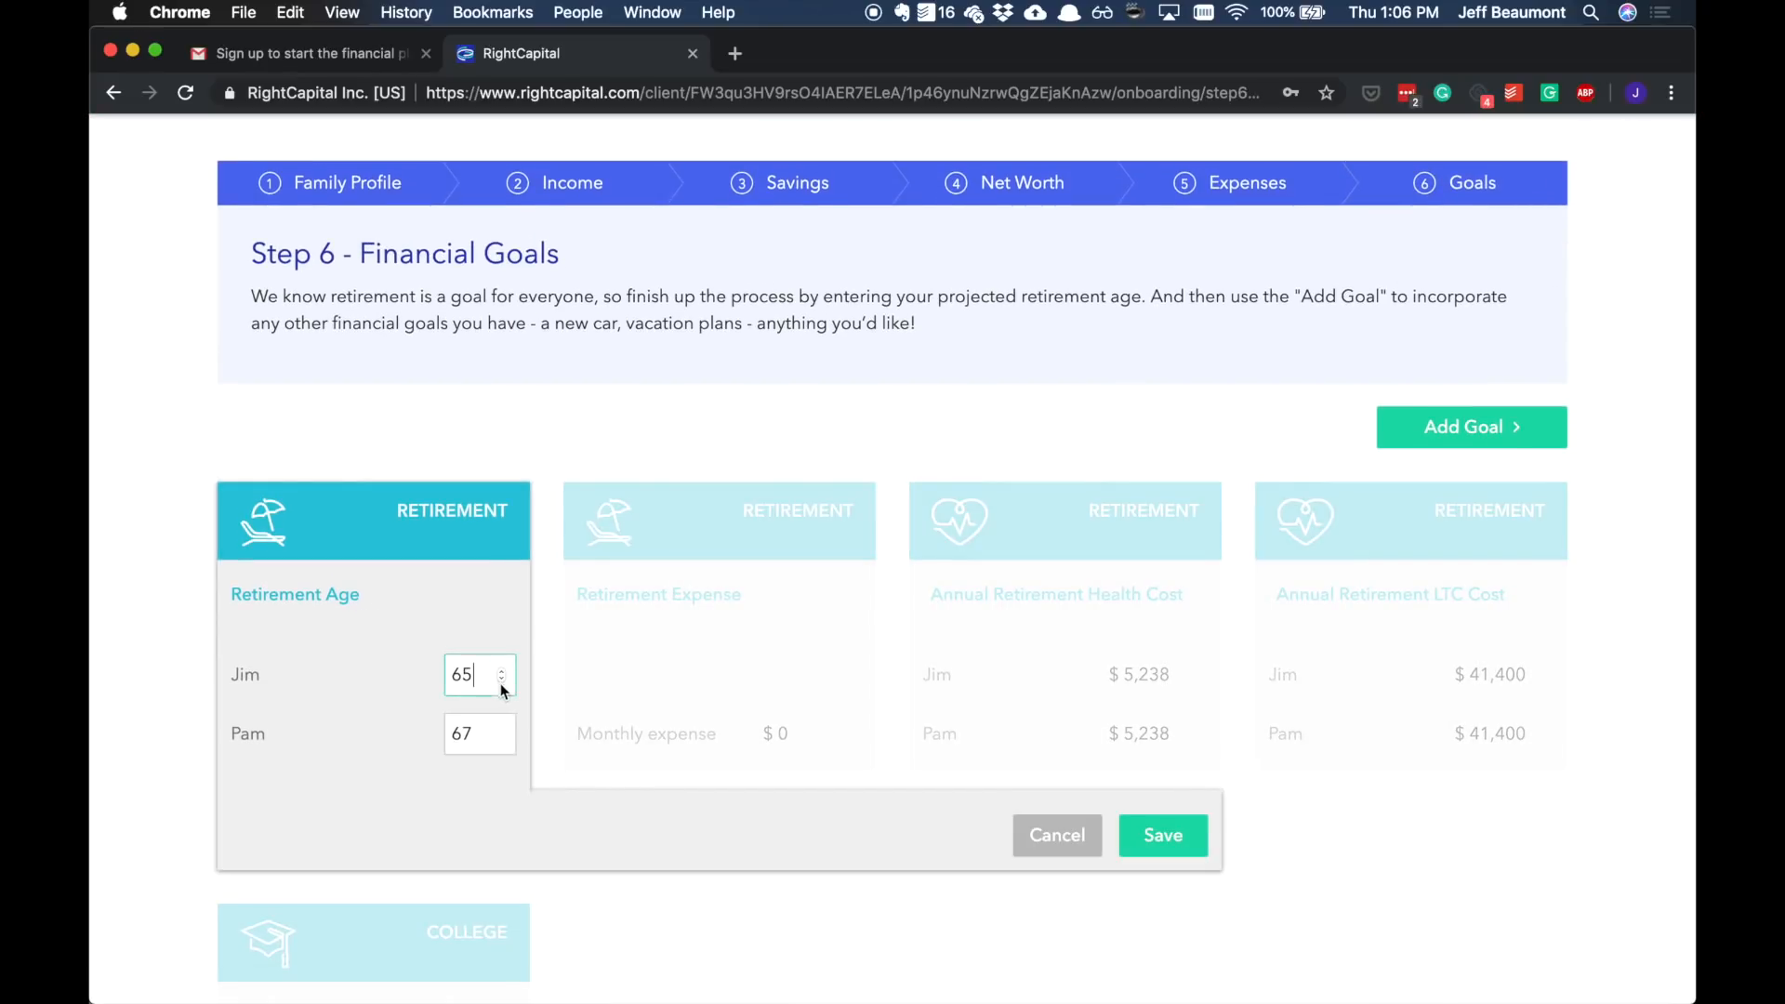
pyautogui.click(502, 739)
pyautogui.click(502, 739)
pyautogui.click(502, 741)
pyautogui.click(1151, 841)
# Step: Set the monthly retirement expense to $5,000 and save it
pyautogui.click(777, 703)
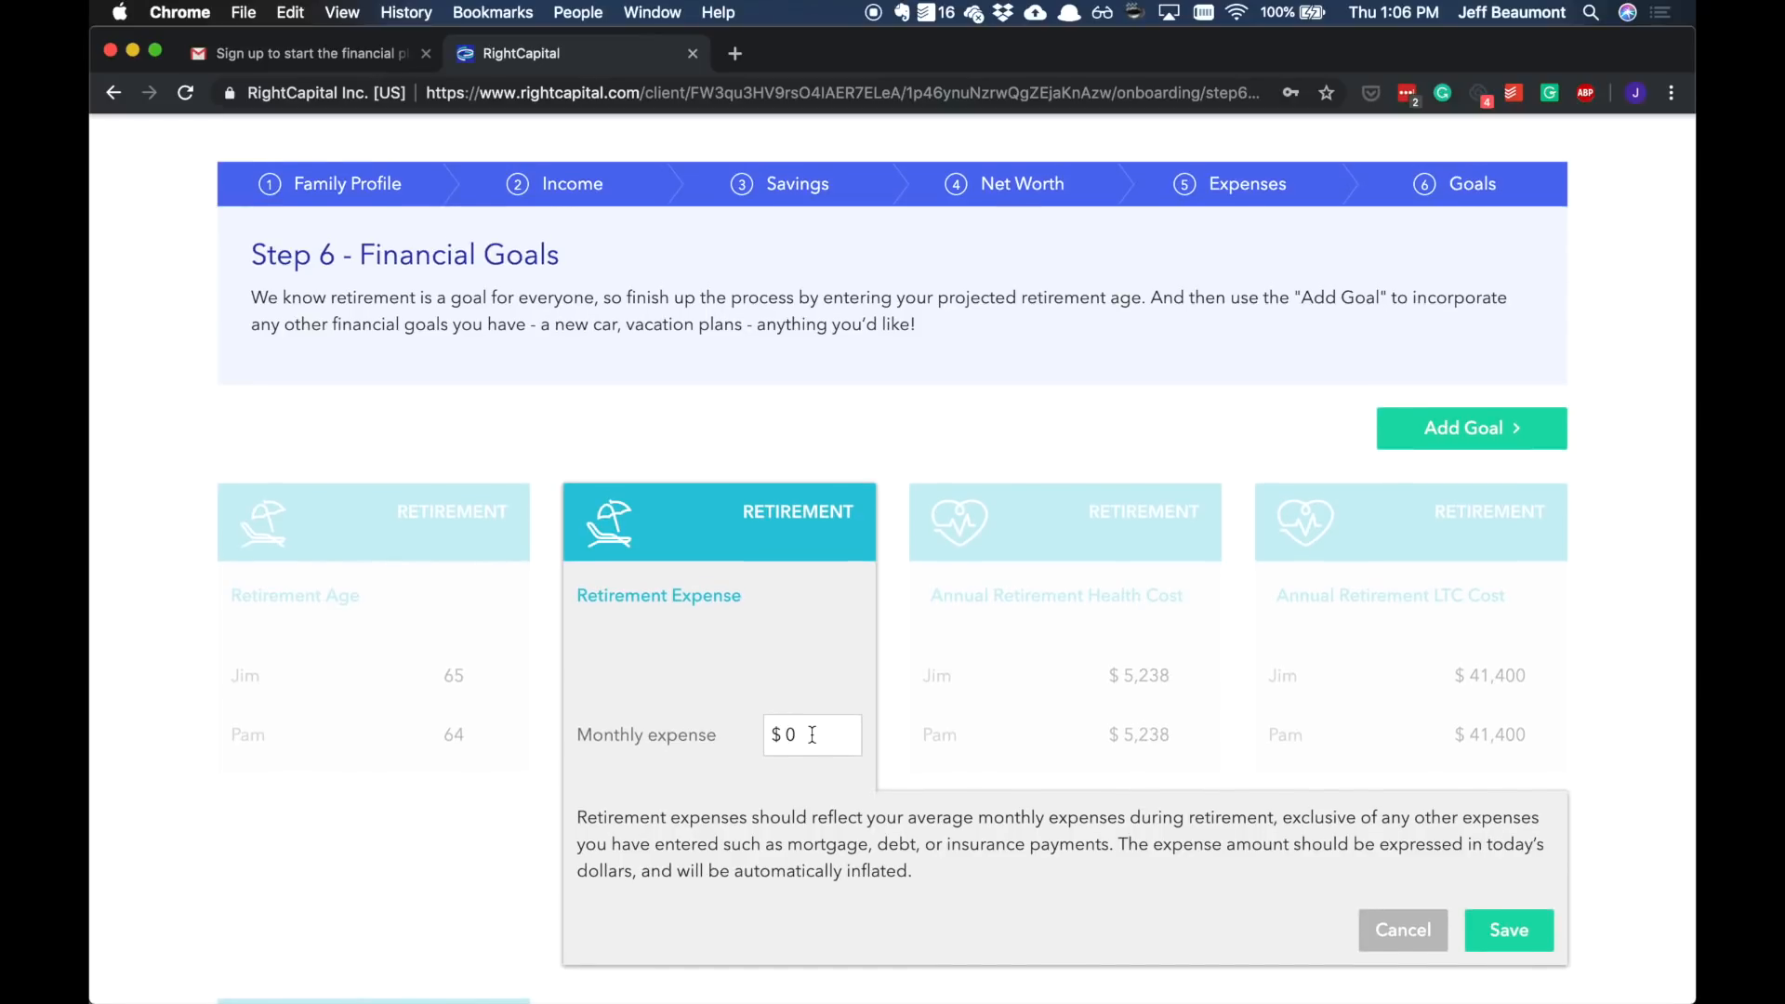
pyautogui.moveTo(812, 734); pyautogui.dragTo(762, 741)
pyautogui.write('5000')
pyautogui.click(1516, 930)
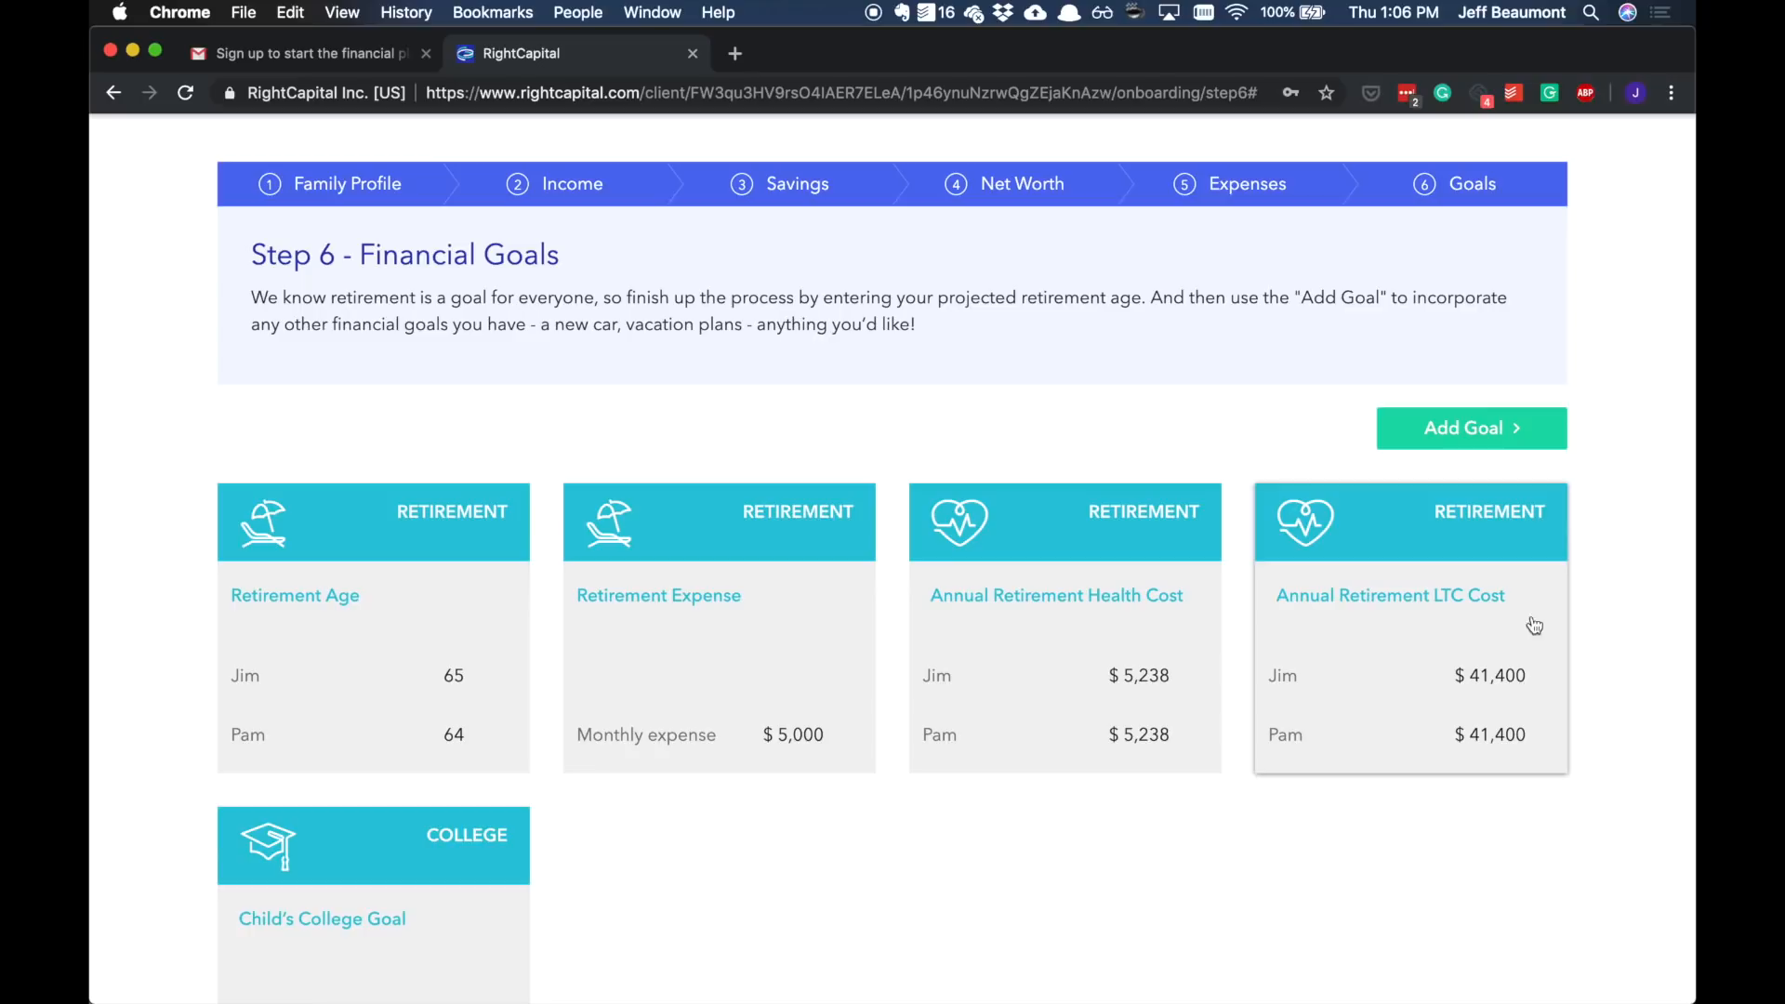
# Step: Add a Vacation goal, keep its default name Jim's Vacation Goal, save it, and complete the onboarding
pyautogui.click(1527, 429)
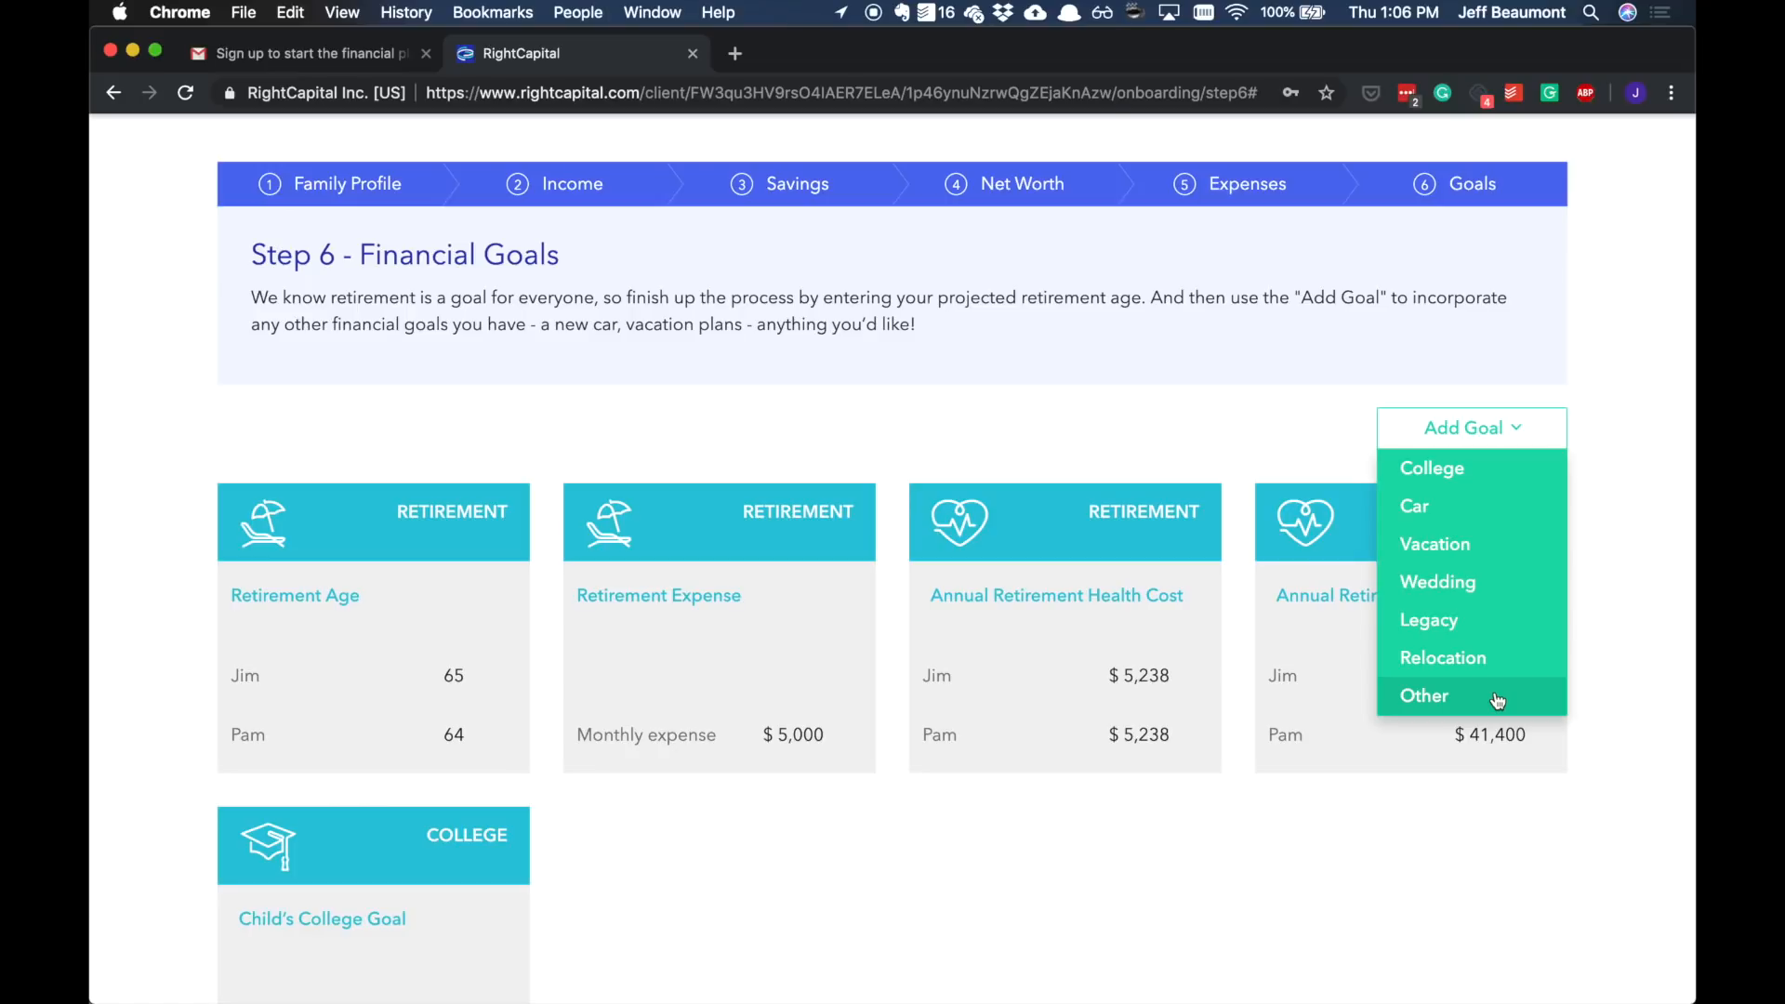
pyautogui.click(1494, 555)
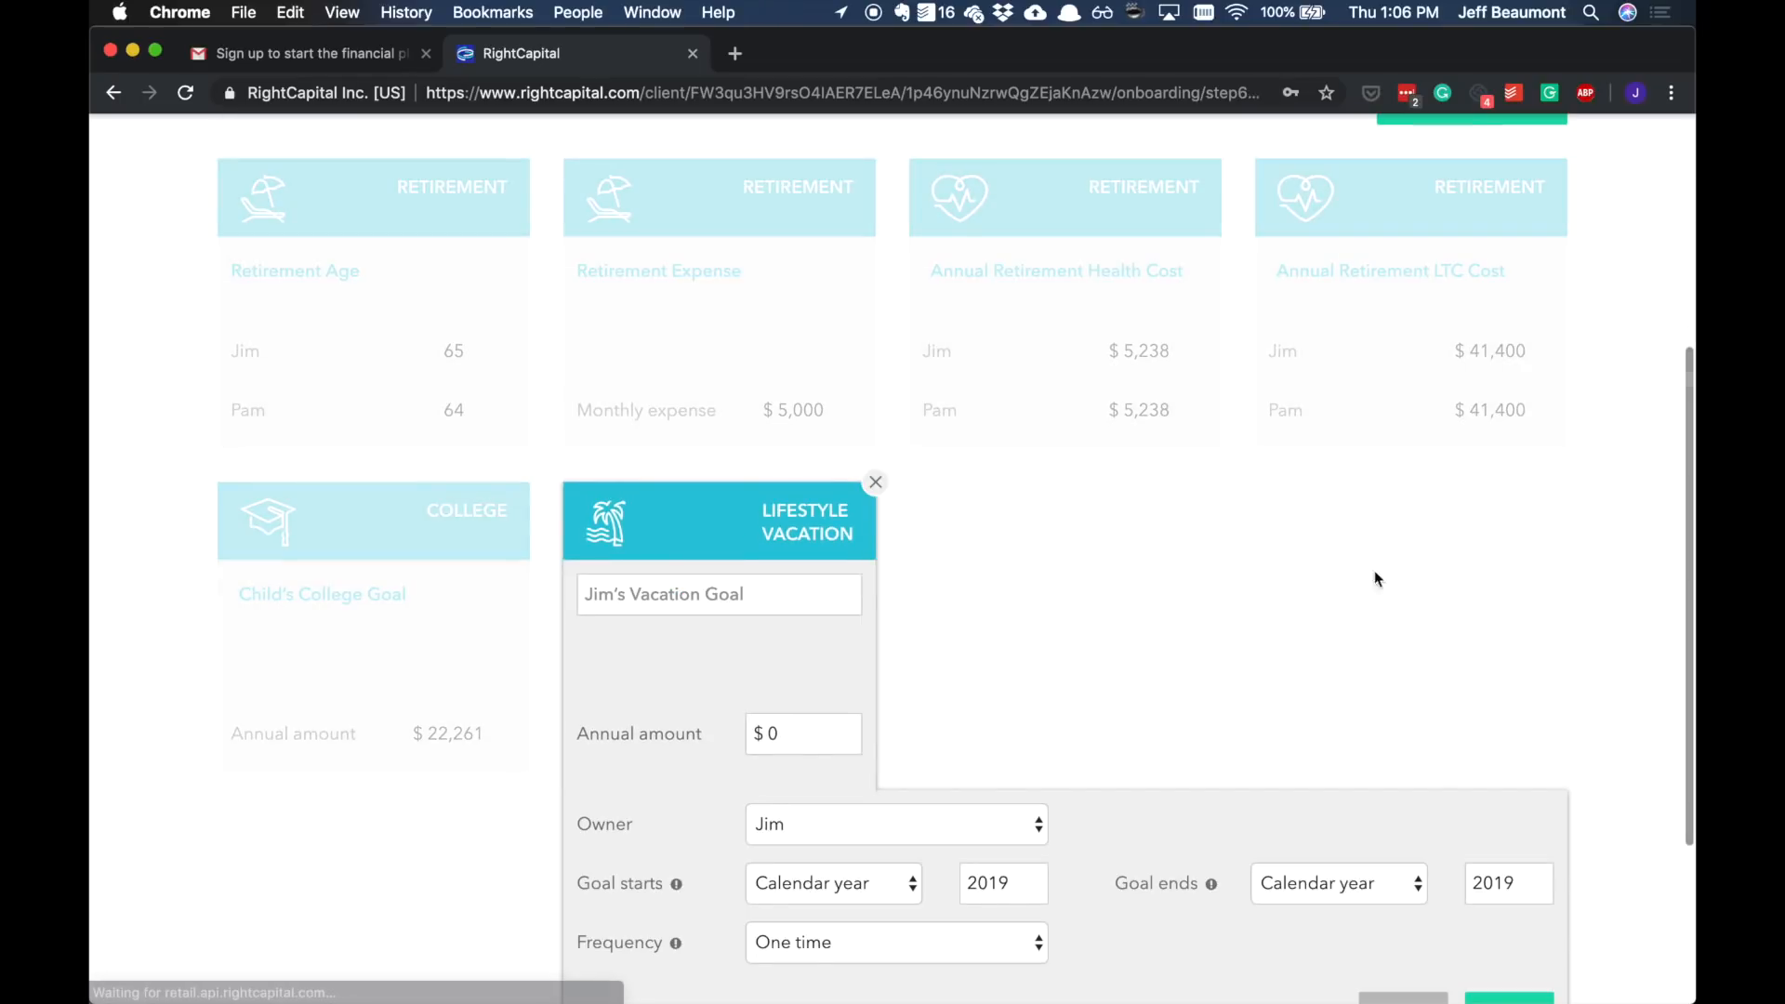
pyautogui.click(796, 416)
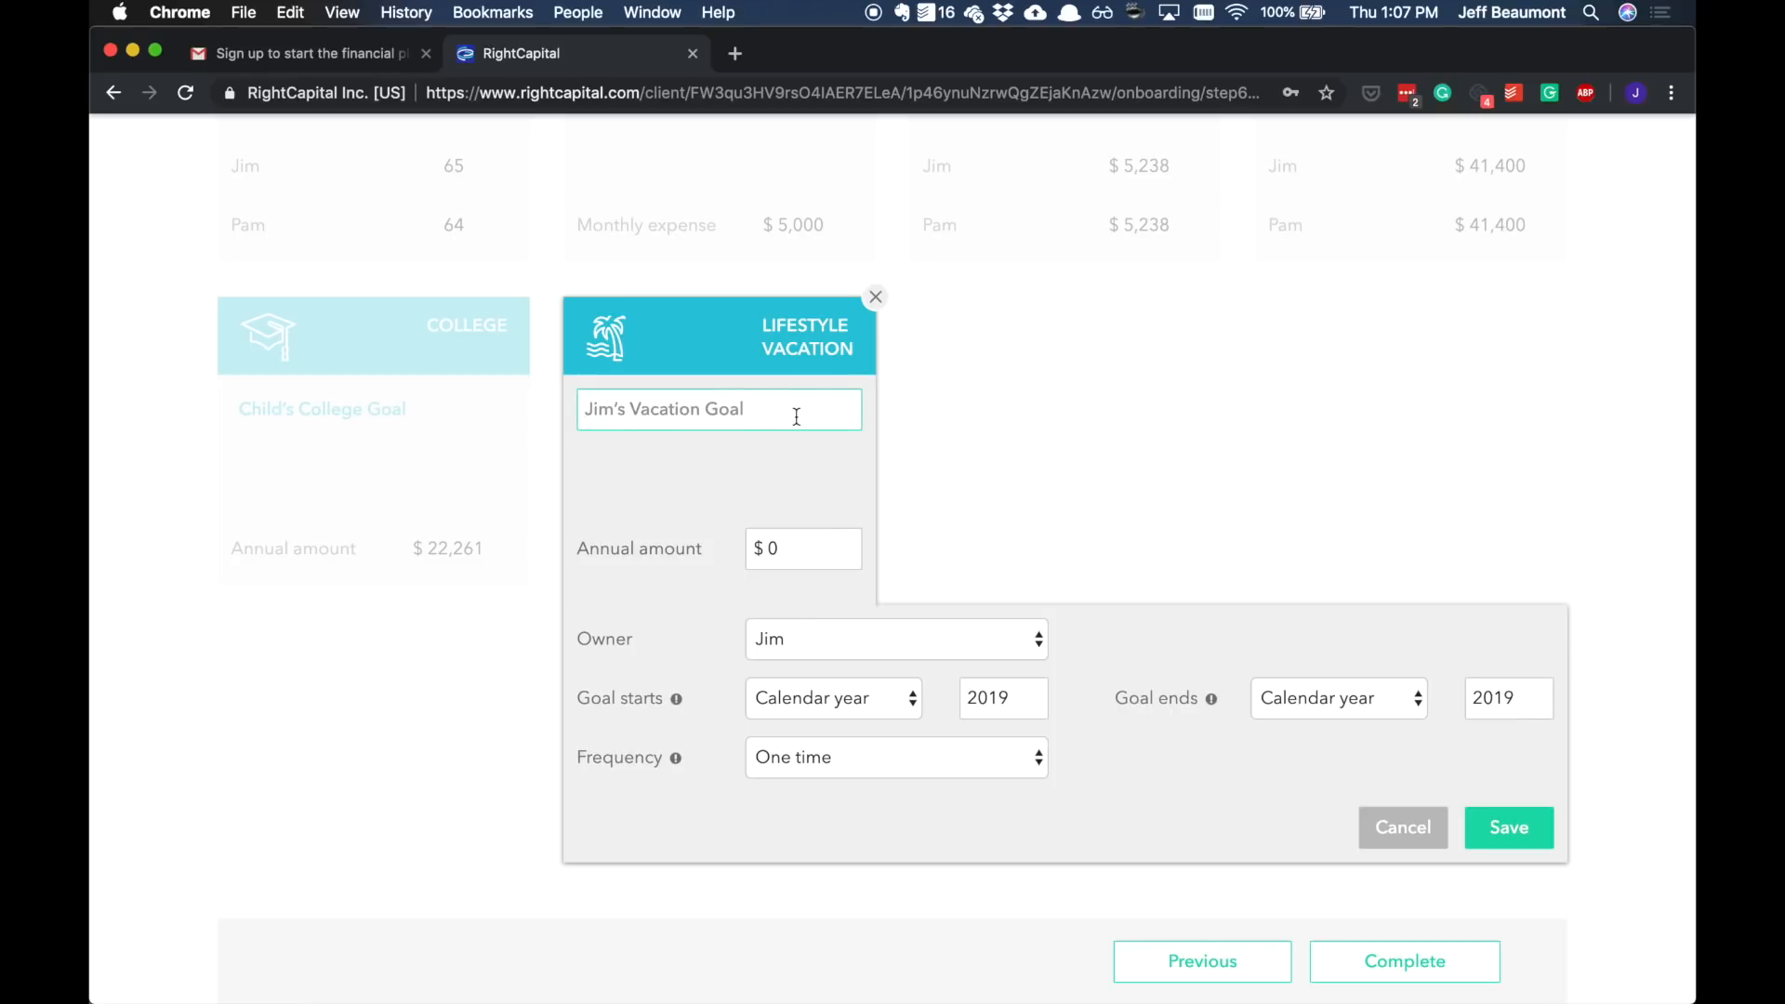
pyautogui.click(1517, 830)
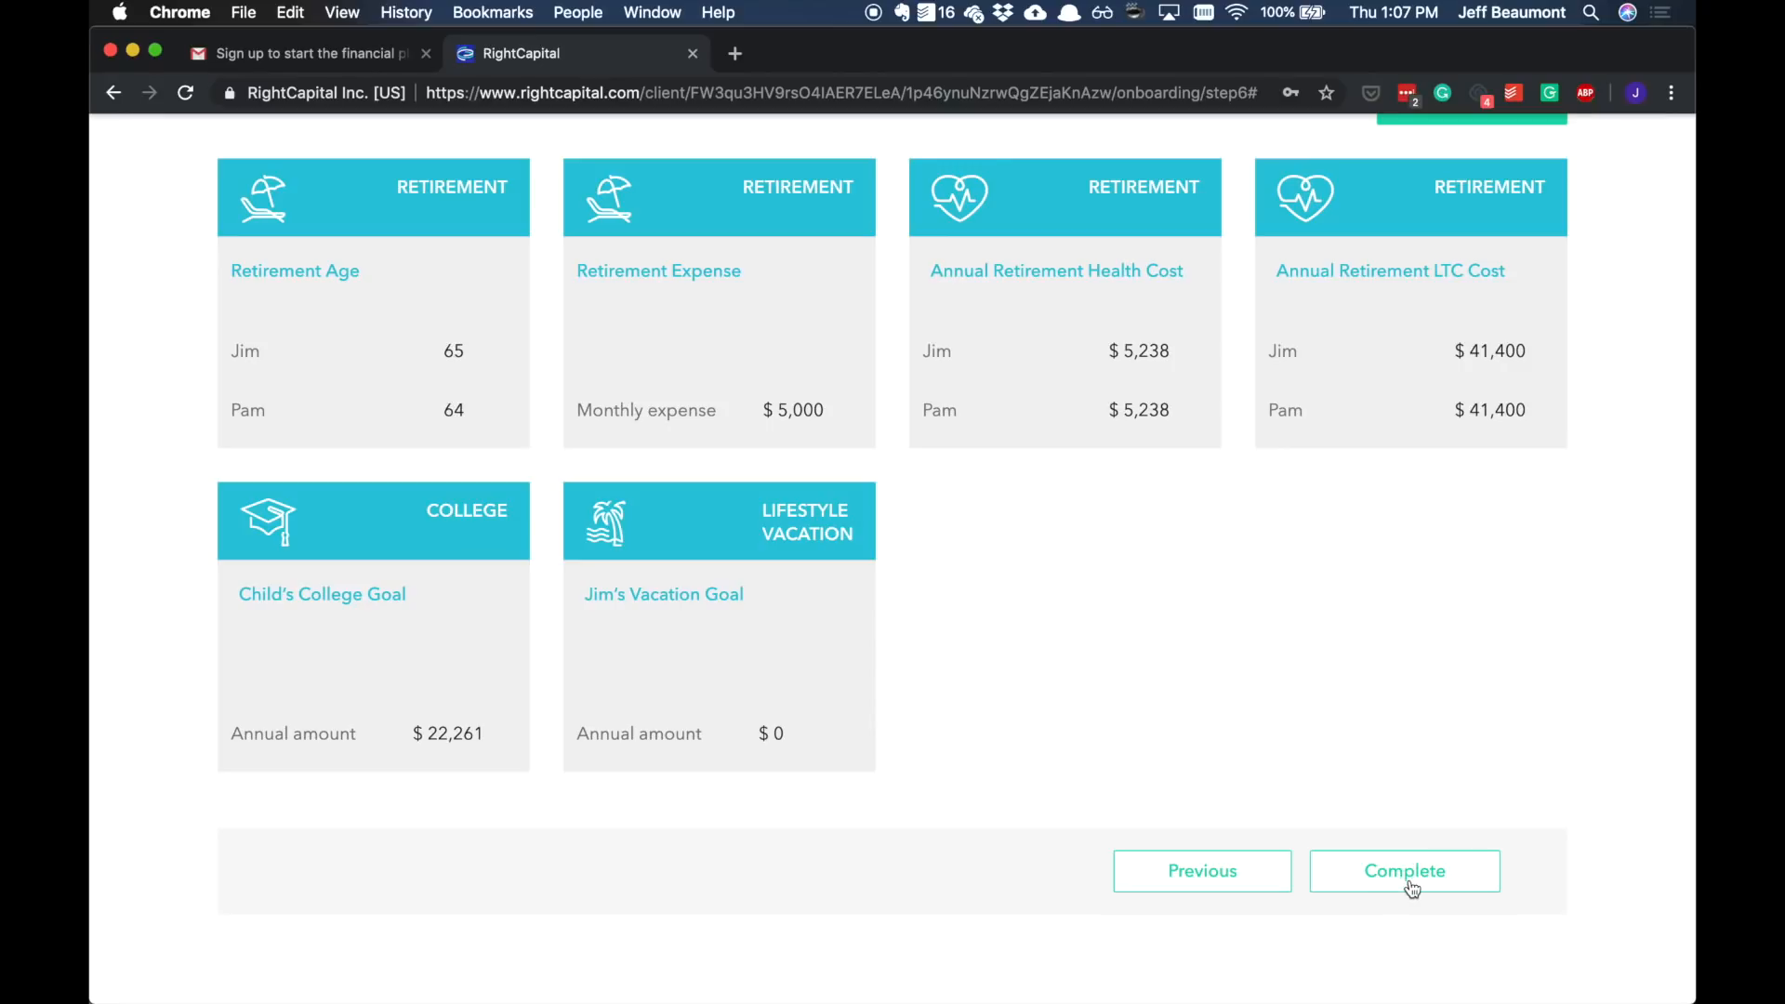
pyautogui.click(1468, 887)
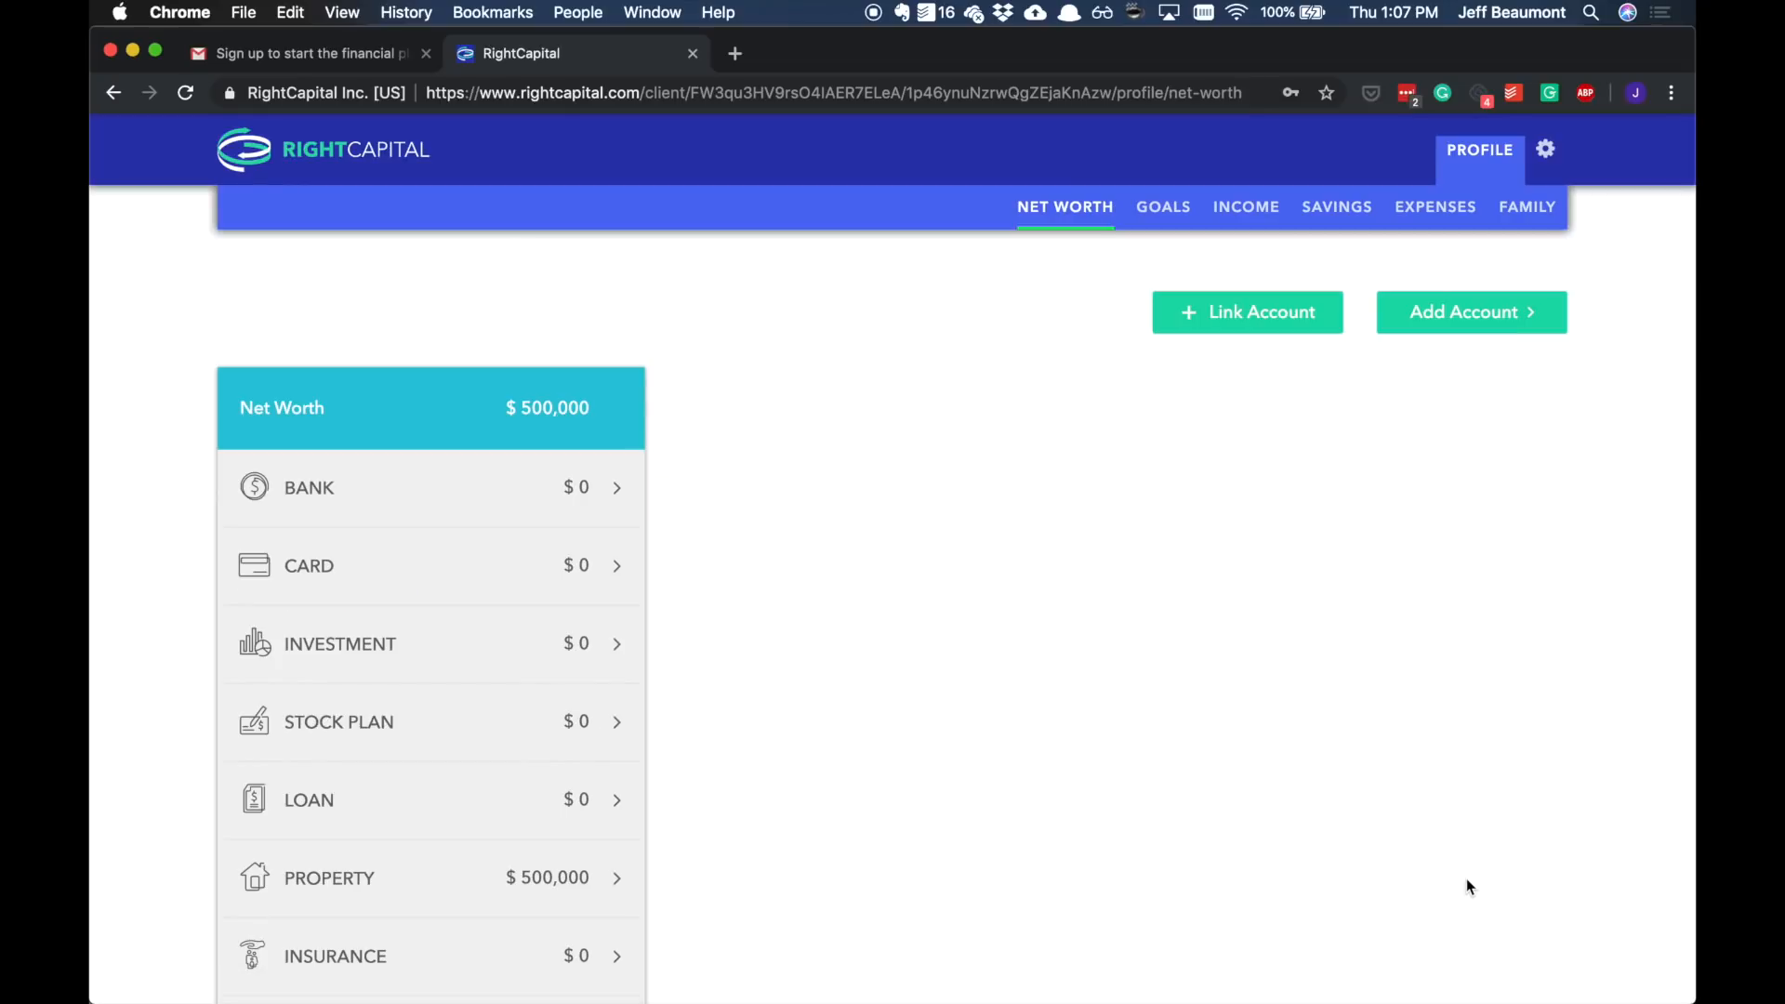